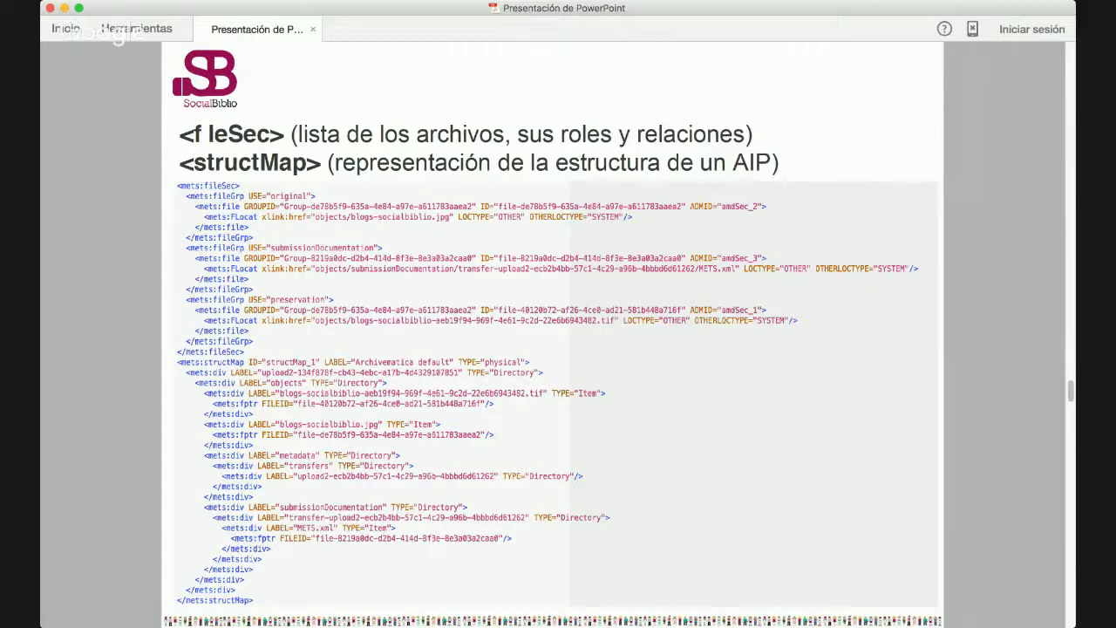
Review the presentation slides on Almacenamiento, Servicio de almacenamiento and the Archivematica AIP.
key("Right")
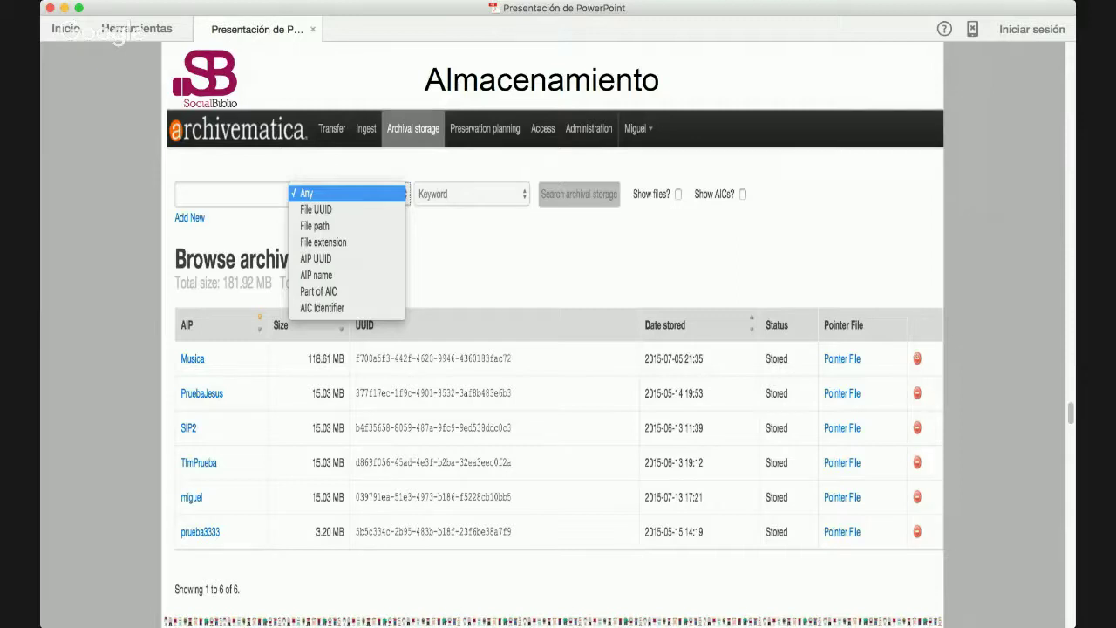
key("Right")
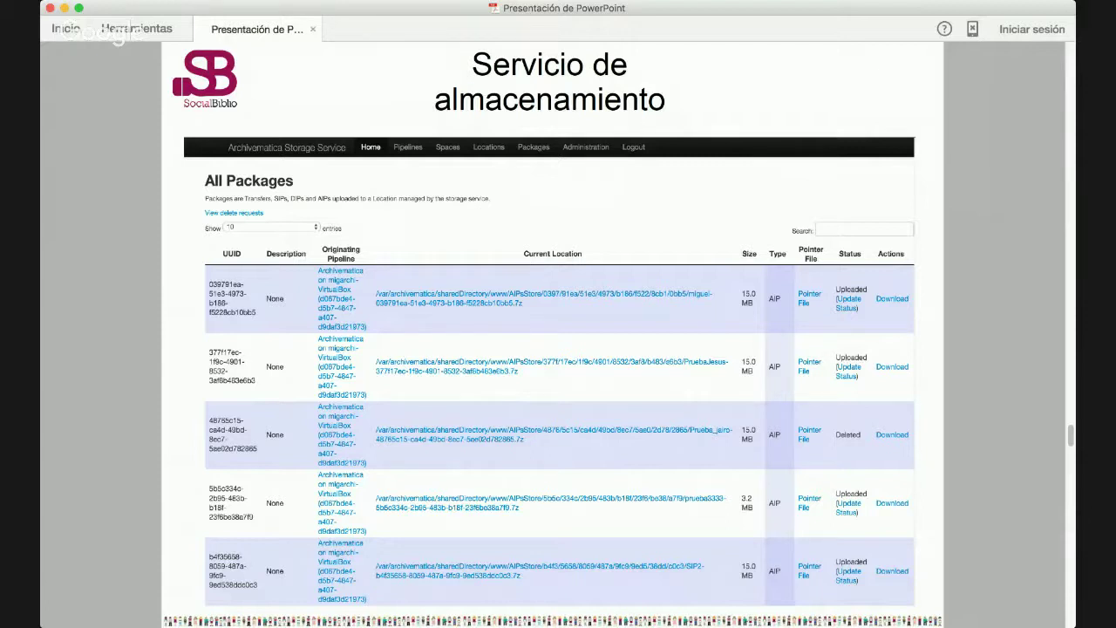
key("Right")
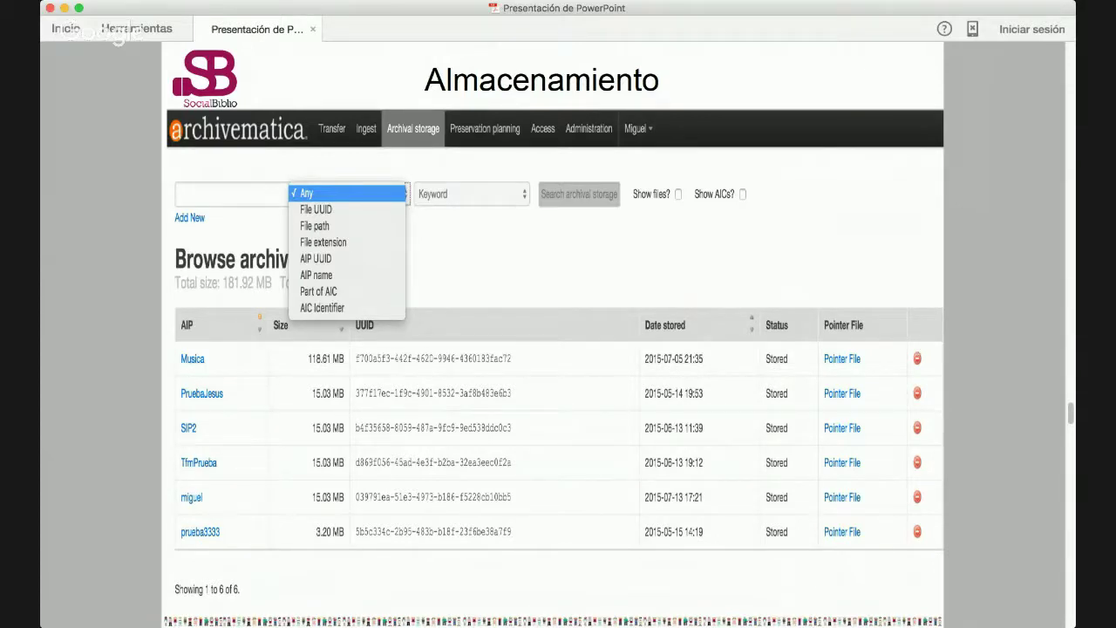
key("Right")
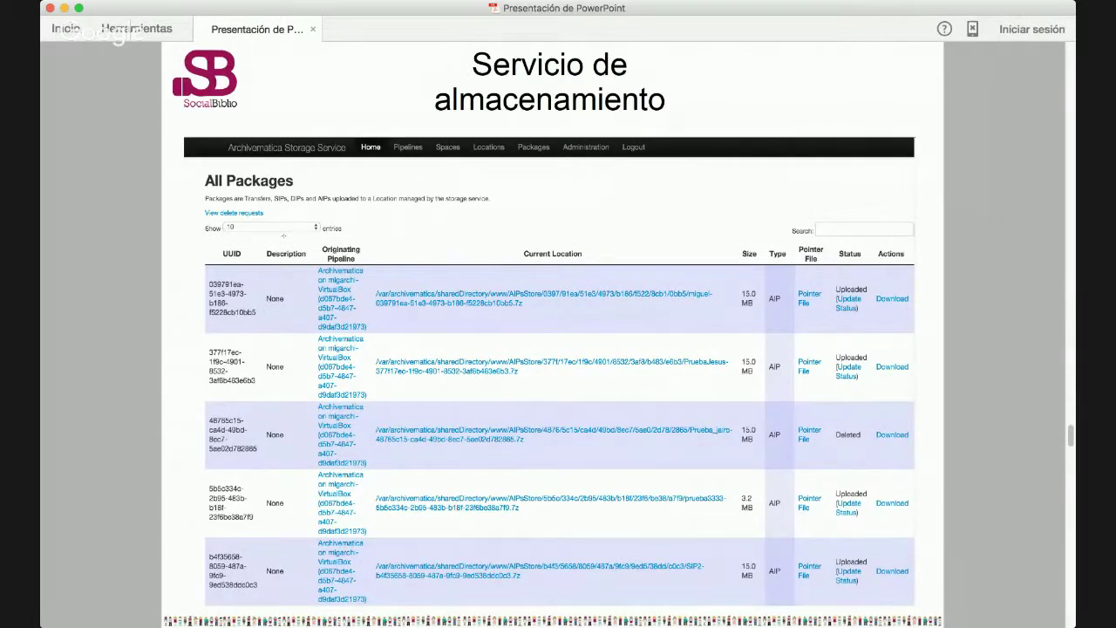
key("Right")
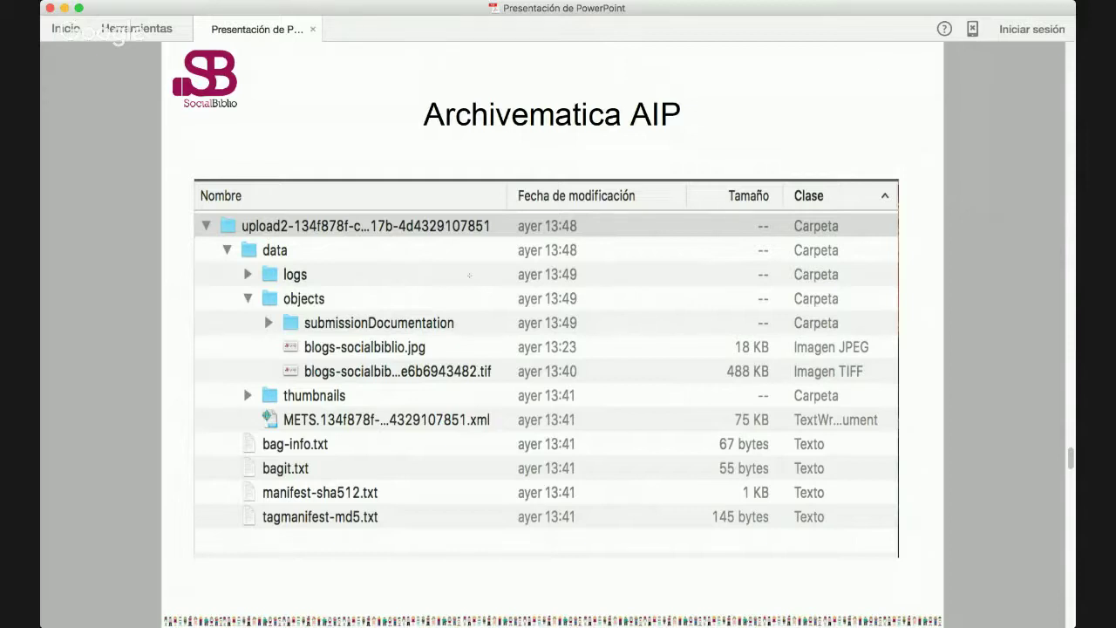
Go through the slides on Plan de preservación, Normalización and Validación up to the Acceso slide.
key("Right")
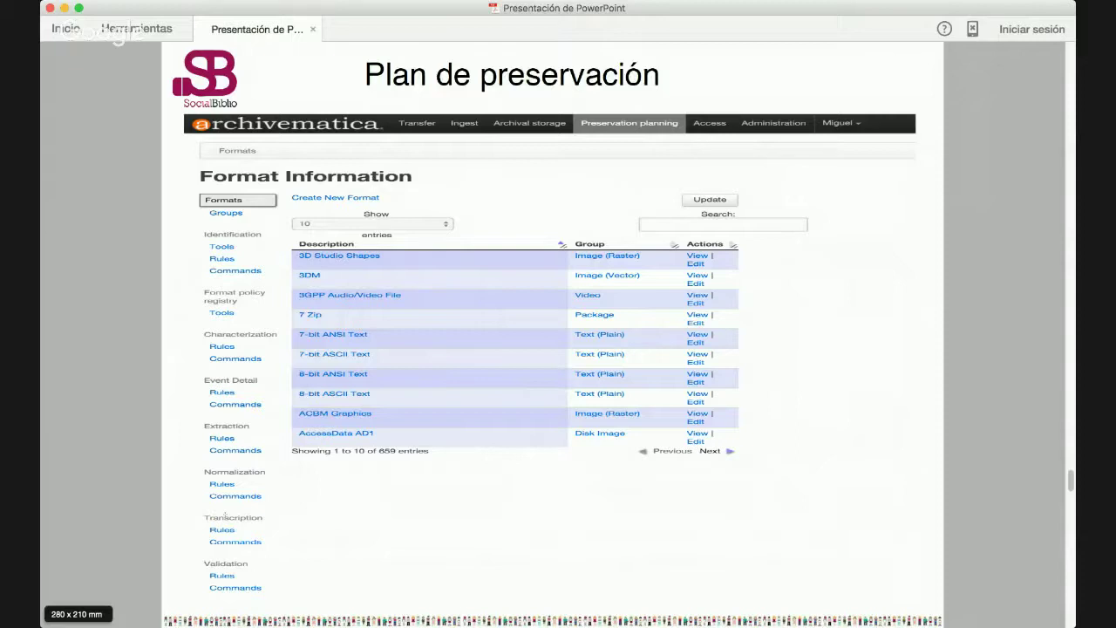
mouse_move(226, 545)
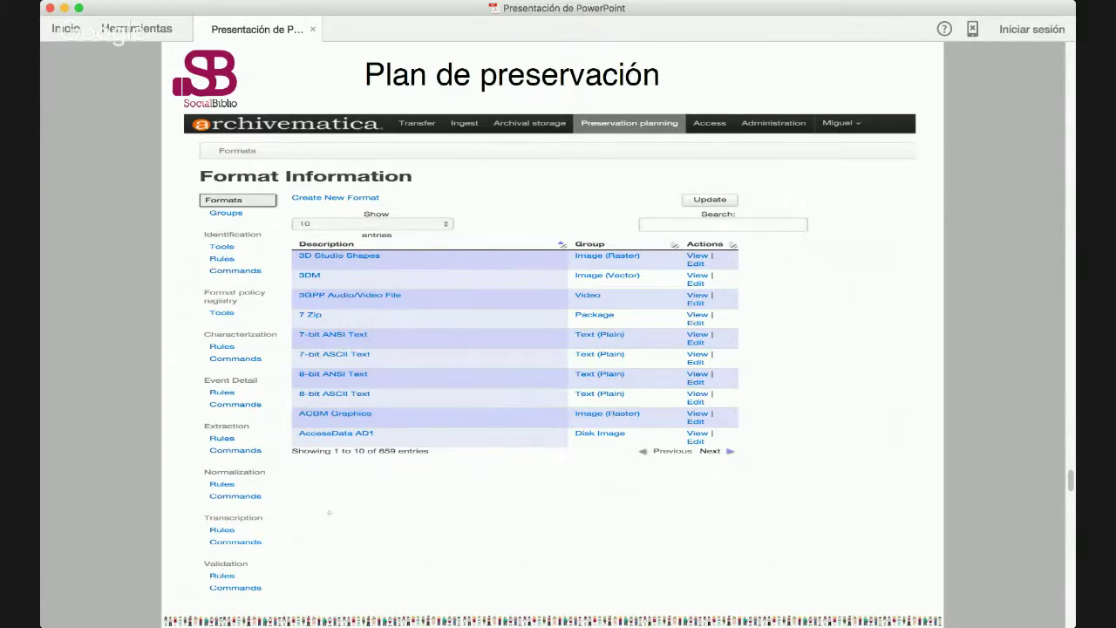
key("Right")
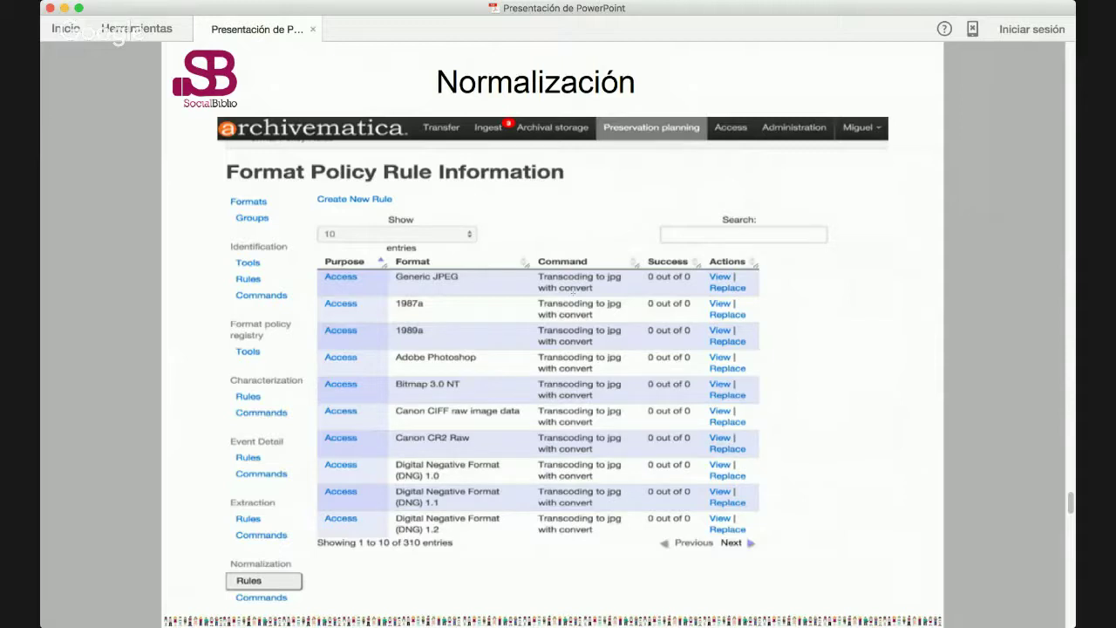
left_click(573, 291)
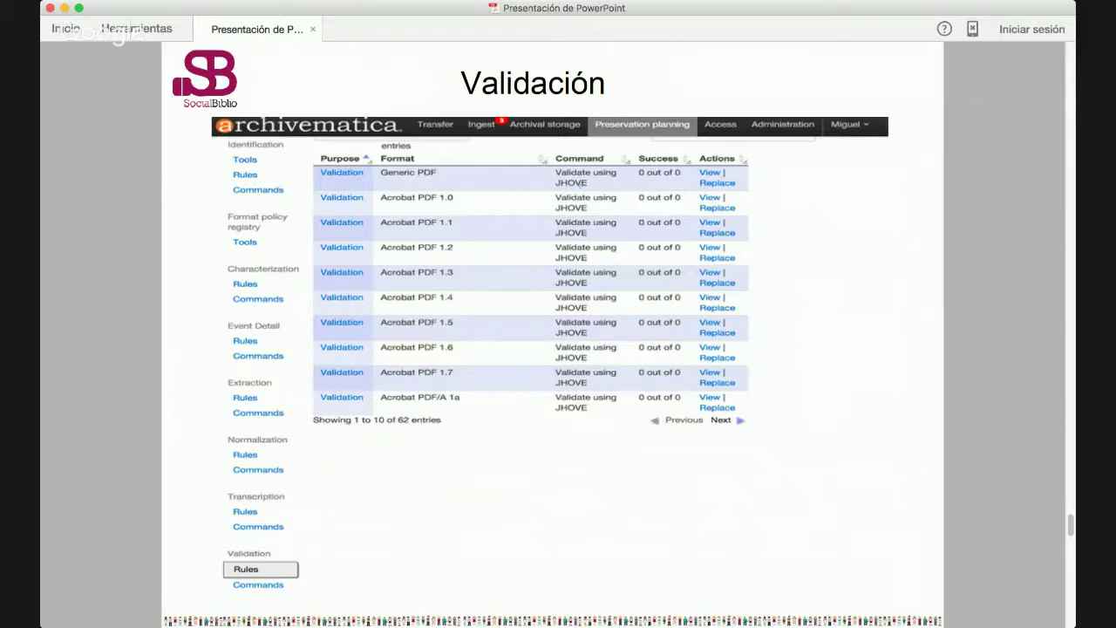
key("Right")
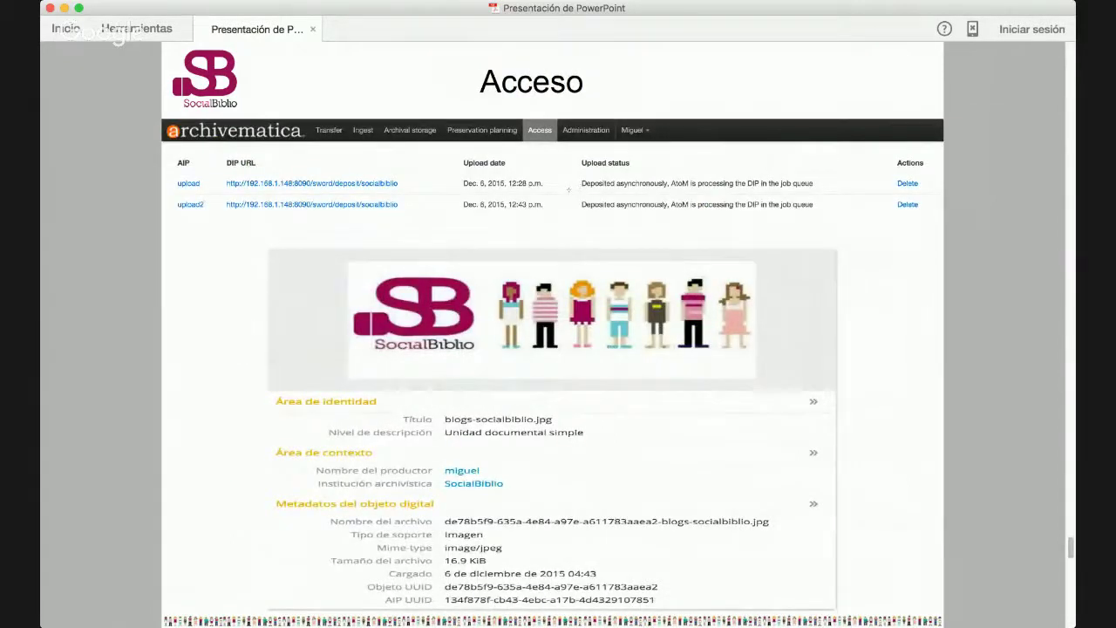
Zoom out to fit the whole Acceso slide in view and examine it and the Administración slide.
key("Right")
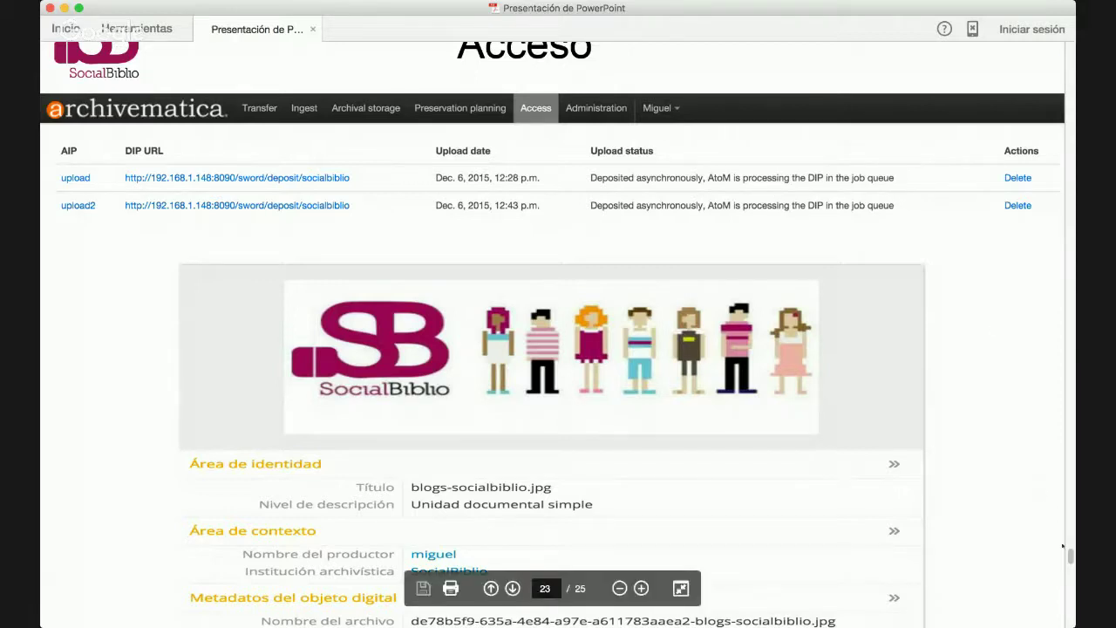
scroll(559, 332, "down", 10)
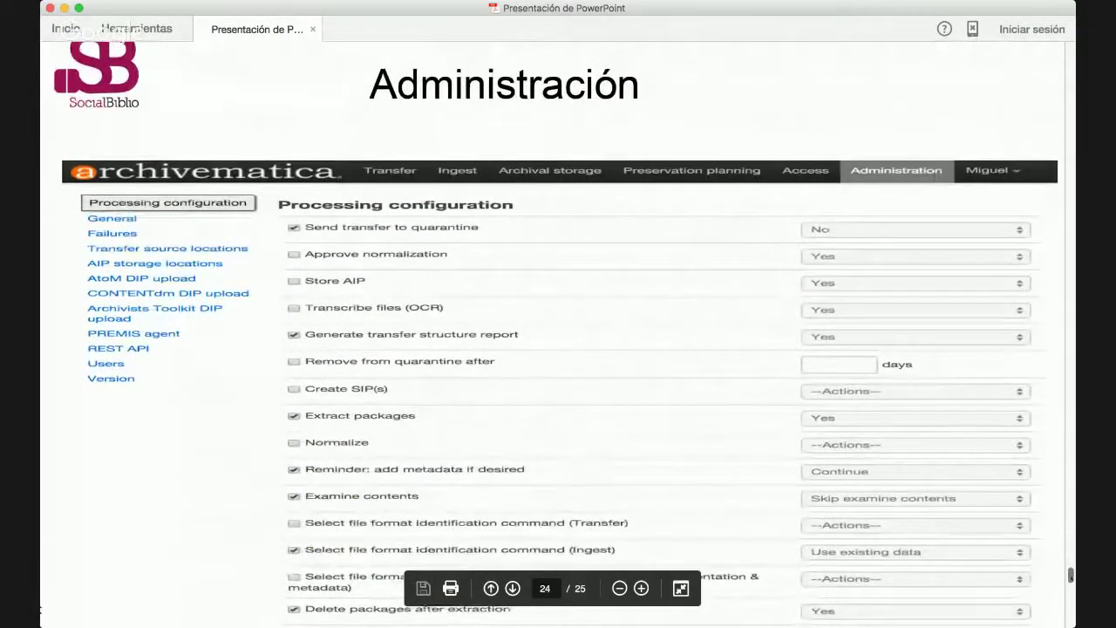
scroll(559, 331, "up", 5)
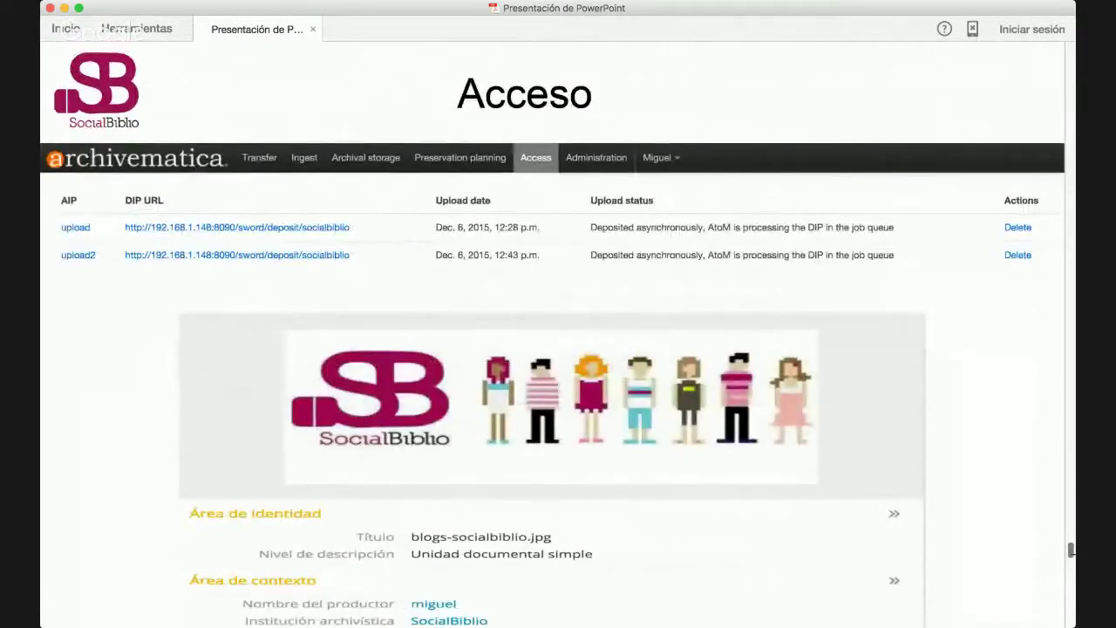
key("super+minus")
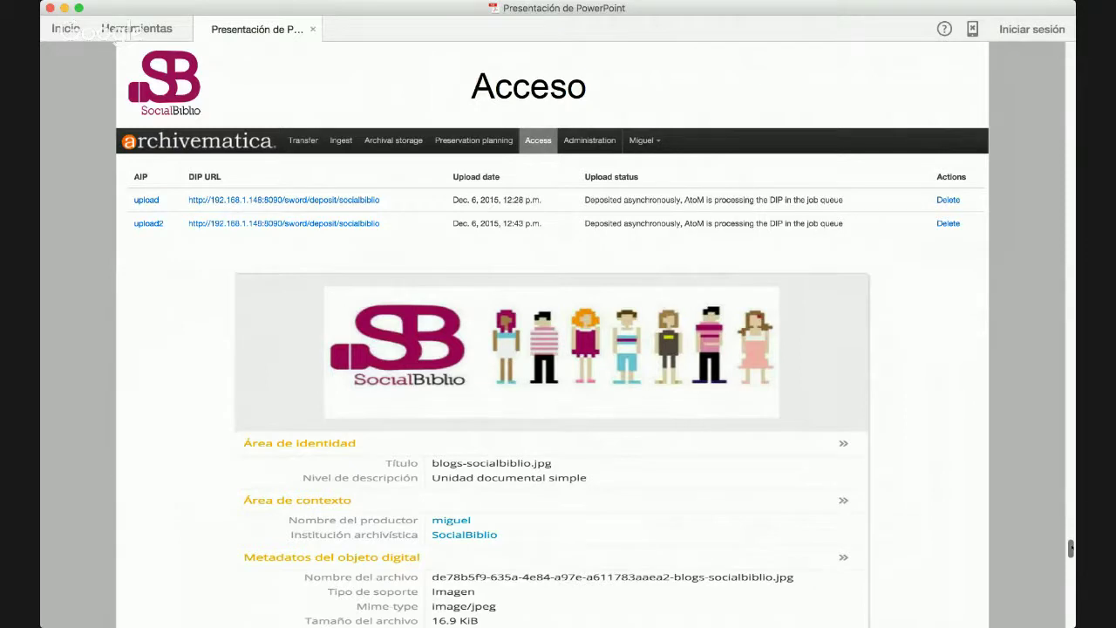
key("super+minus")
key("super+minus")
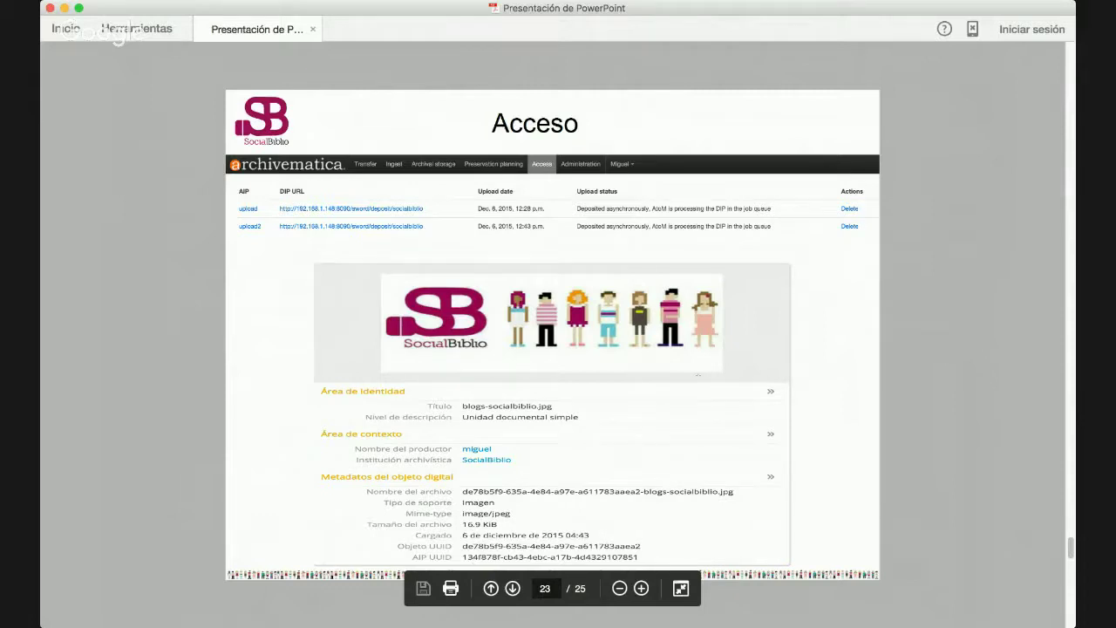
key("Right")
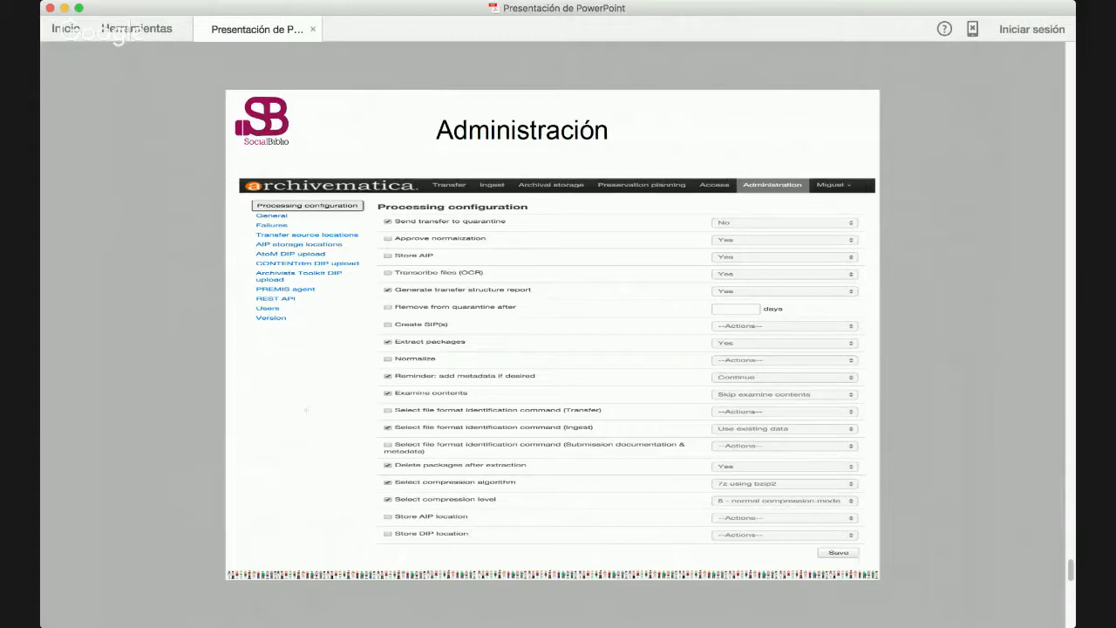
key("Page_Down")
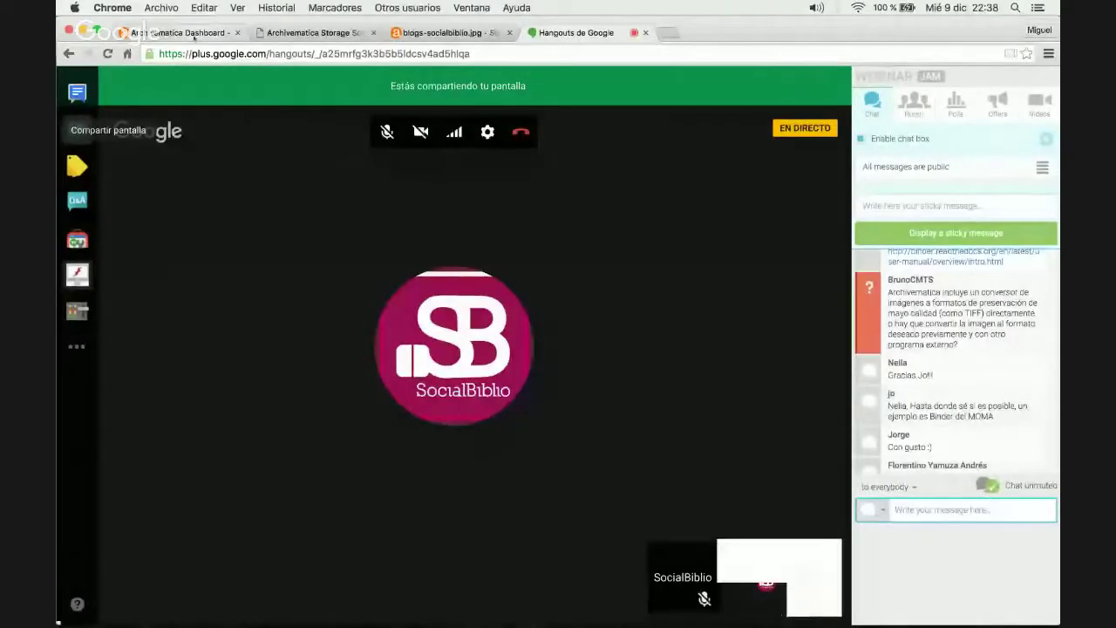
Switch to the Archivematica Dashboard in Chrome and log in with the account's username and password.
left_click(194, 34)
left_click(548, 277)
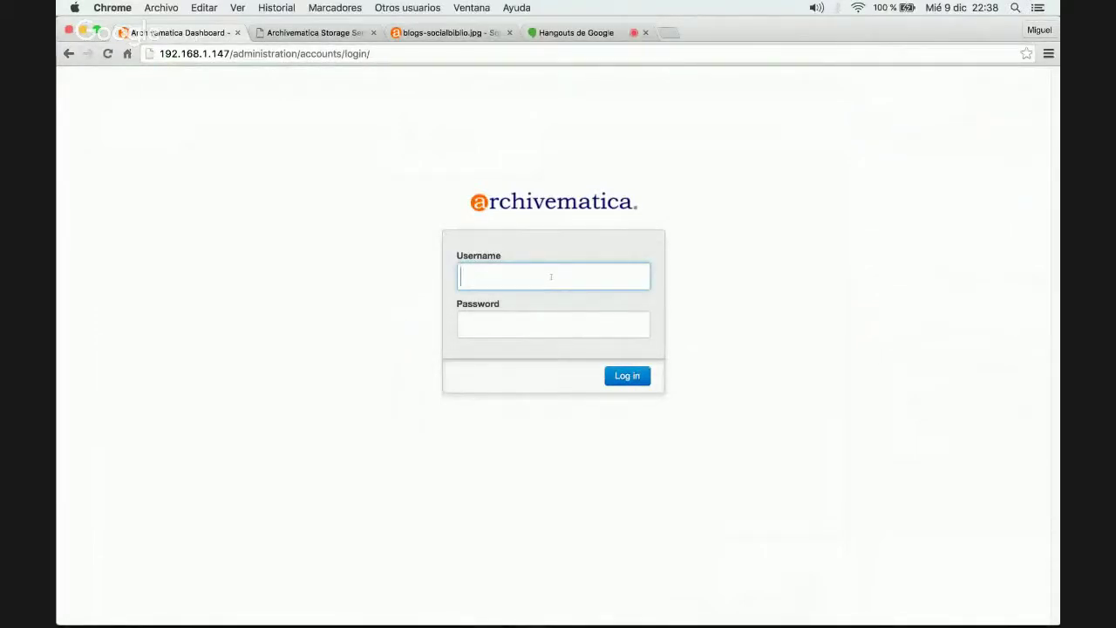
type("miguel")
key("Tab")
type("*******")
key("Return")
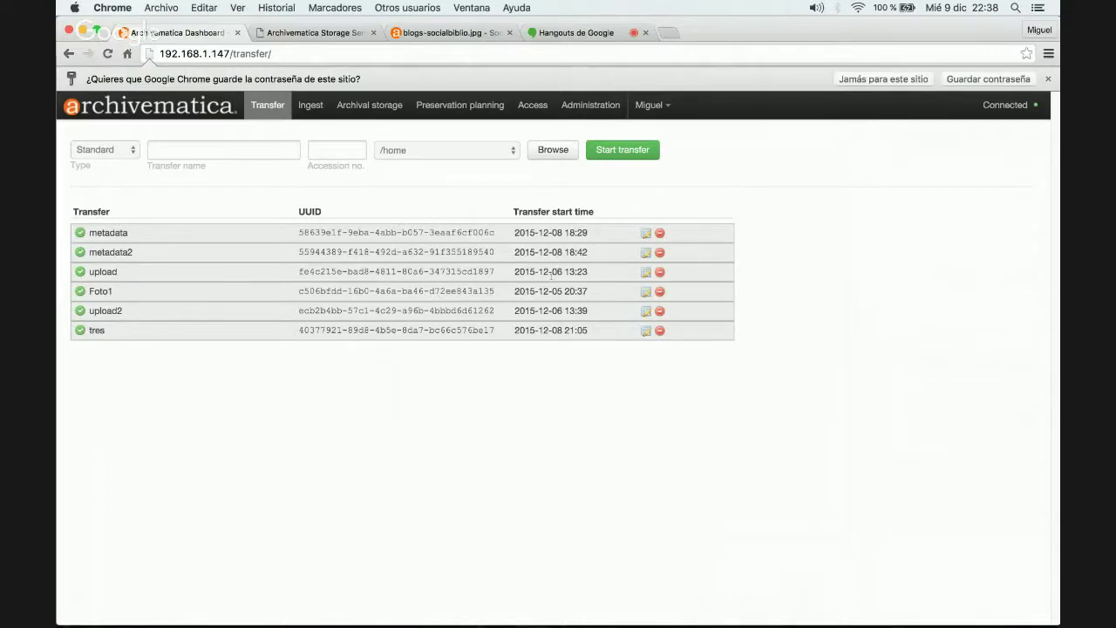
Name the new standard transfer SocialBiblio and leave its accession number empty.
left_click(263, 155)
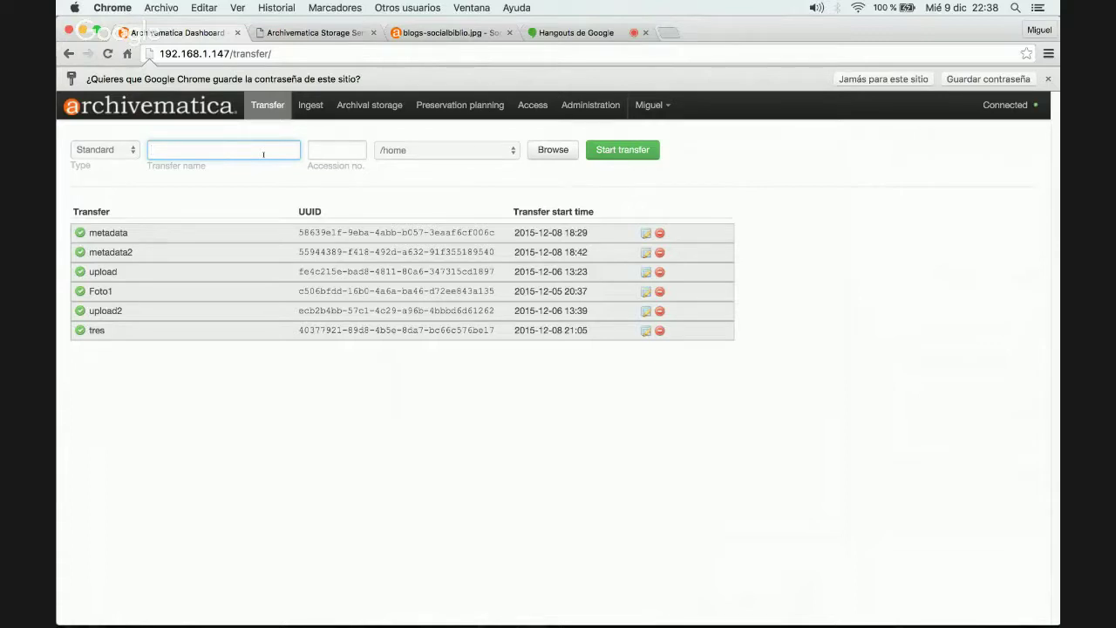
type("SocialBiblio")
left_click(349, 149)
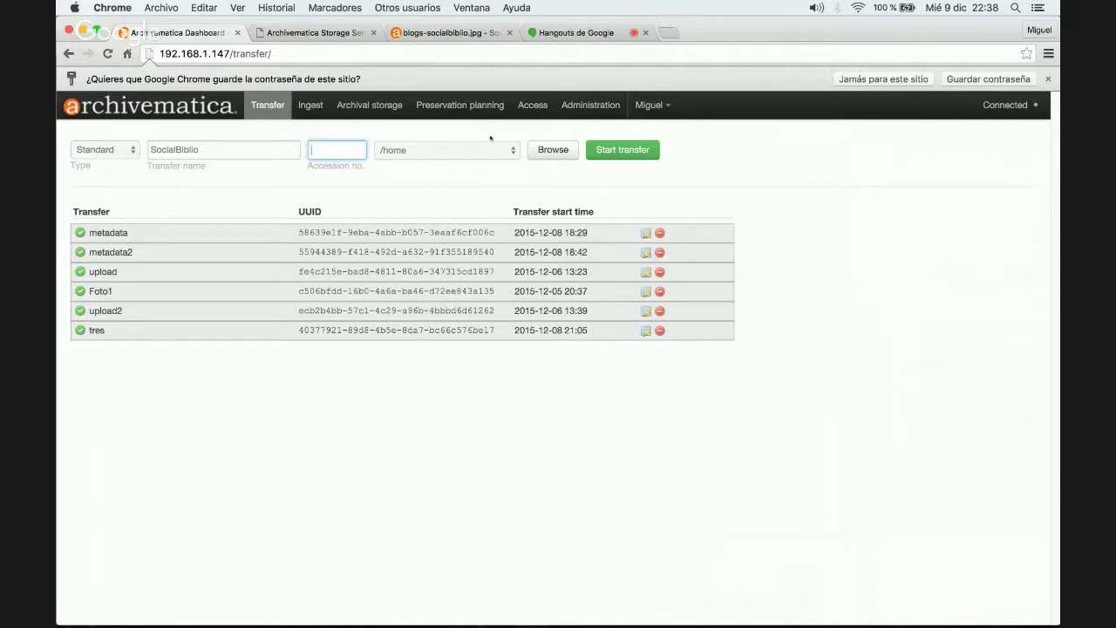
Add the directory /home/archi14/SocialBiblio as the source of the transfer.
left_click(553, 149)
left_click(382, 242)
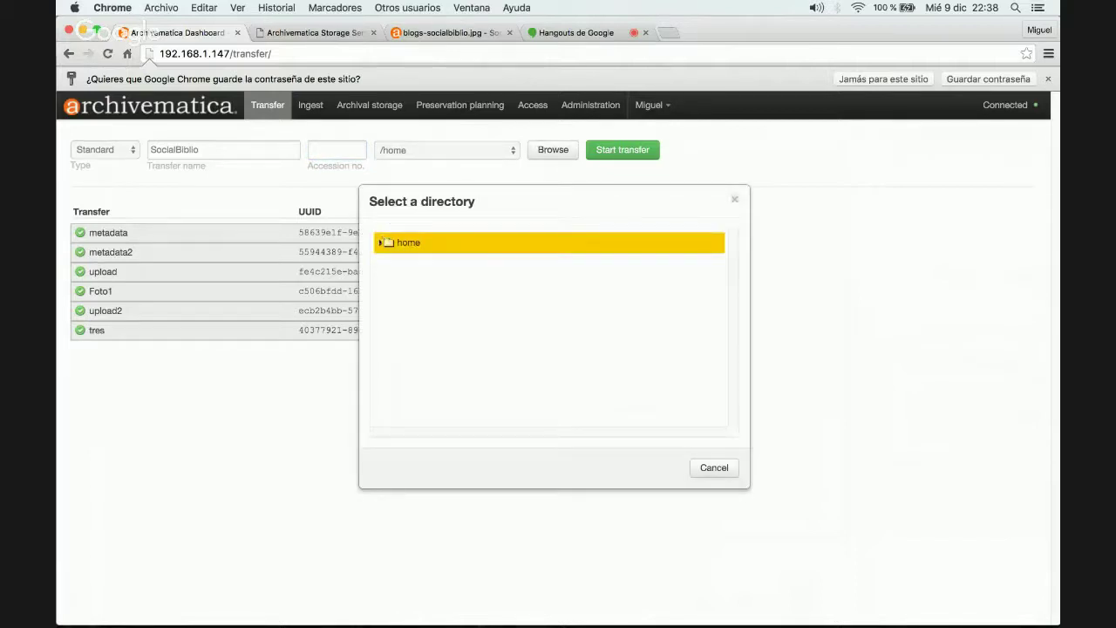
left_click(381, 242)
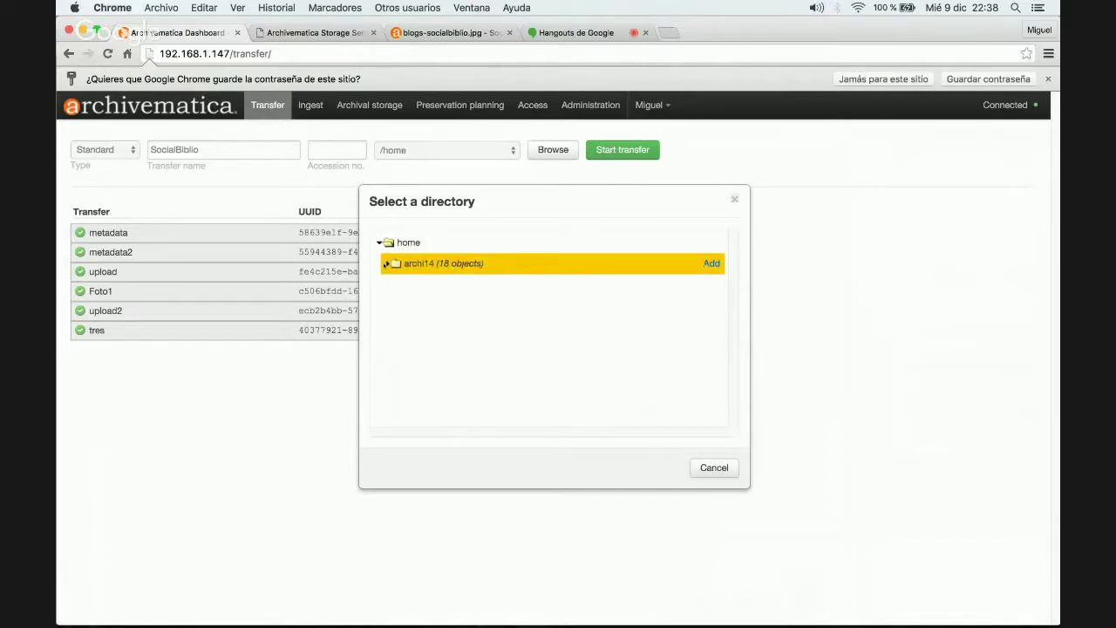
left_click(388, 264)
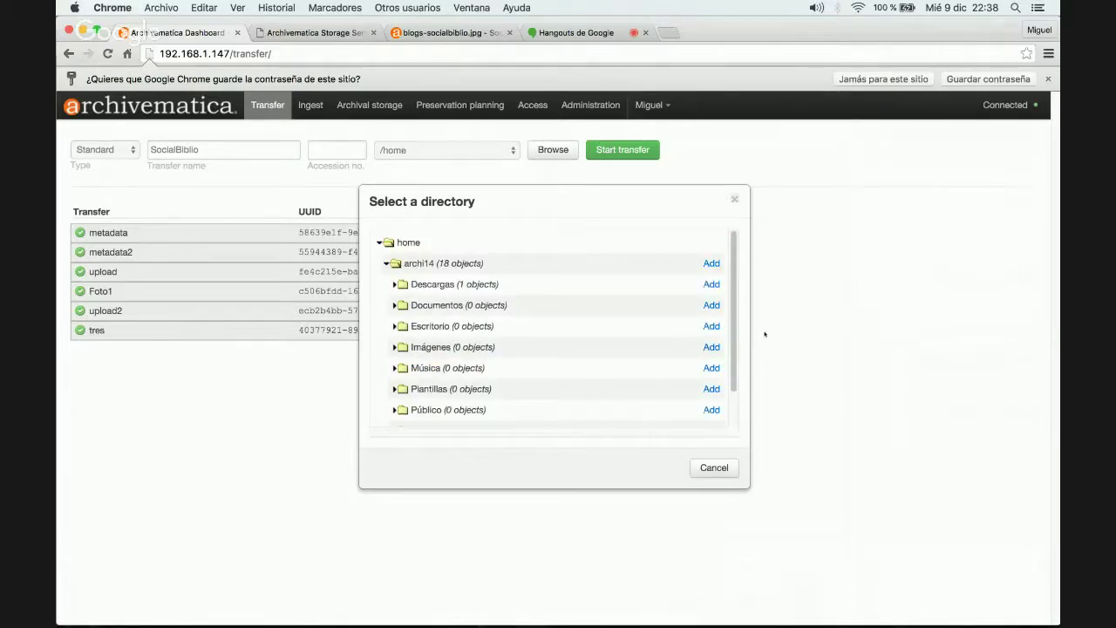
scroll(738, 349, "down", 2)
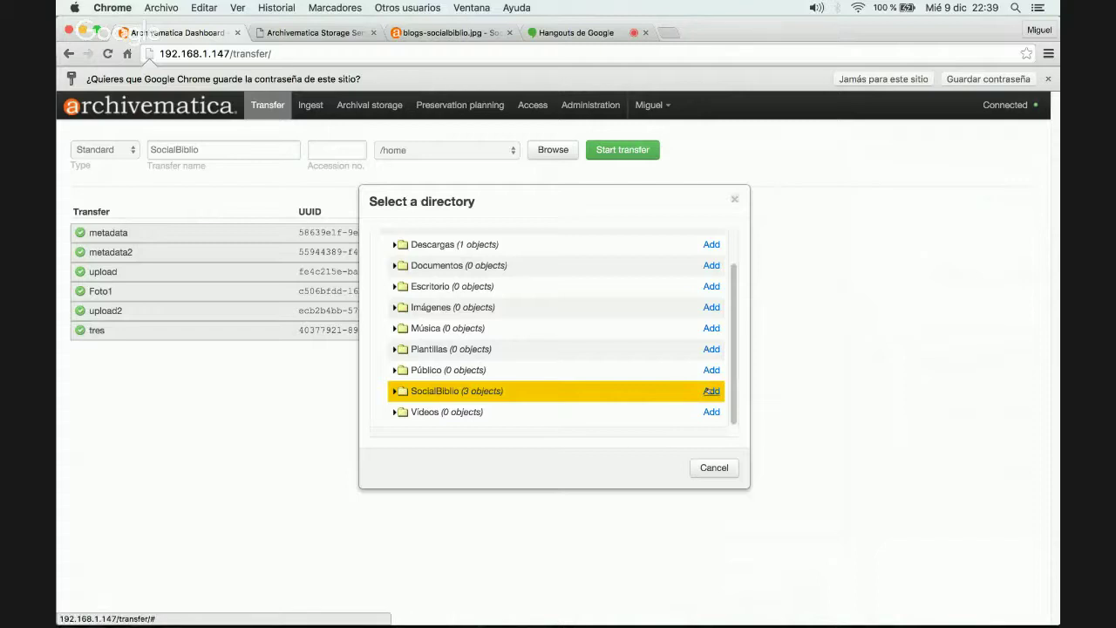
left_click(712, 391)
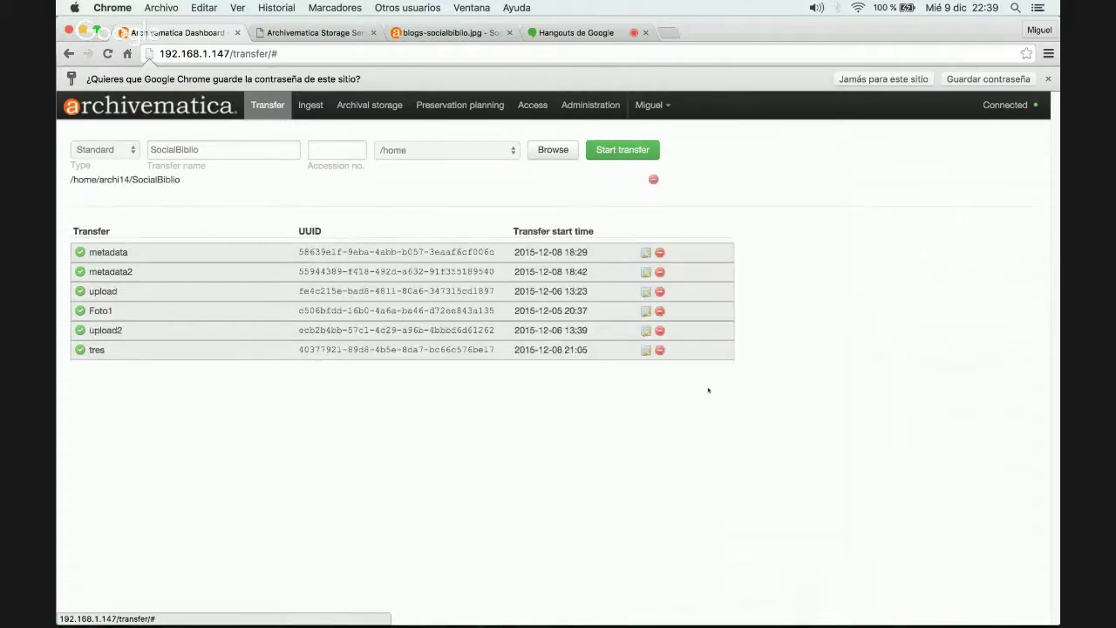
Start the SocialBiblio transfer, dismiss the browser's offer to save the password, and approve the transfer.
left_click(641, 157)
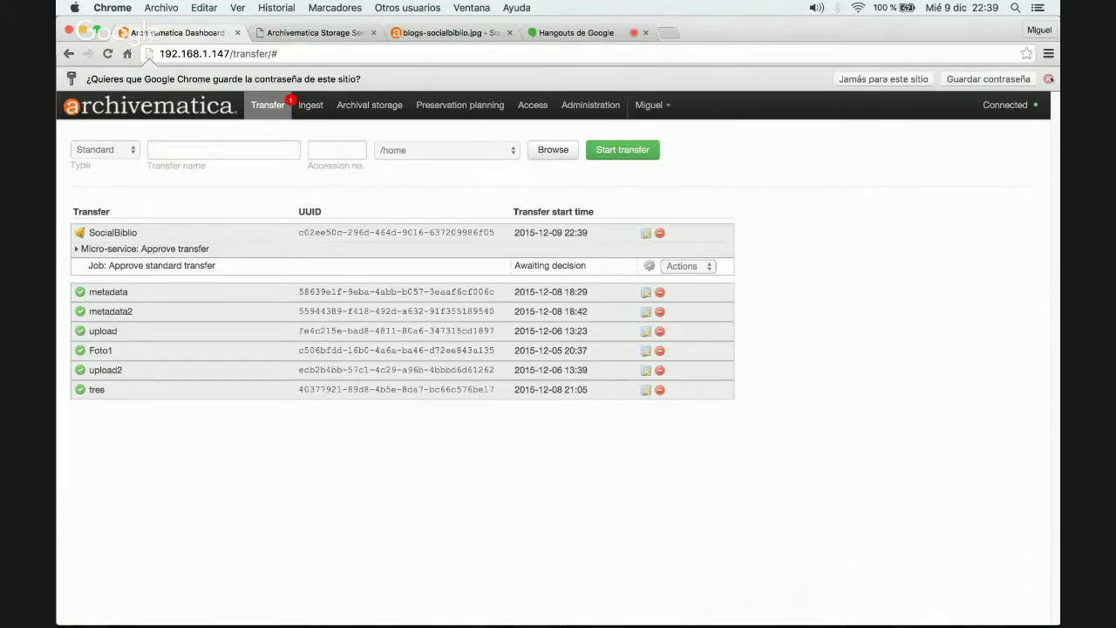
left_click(1049, 78)
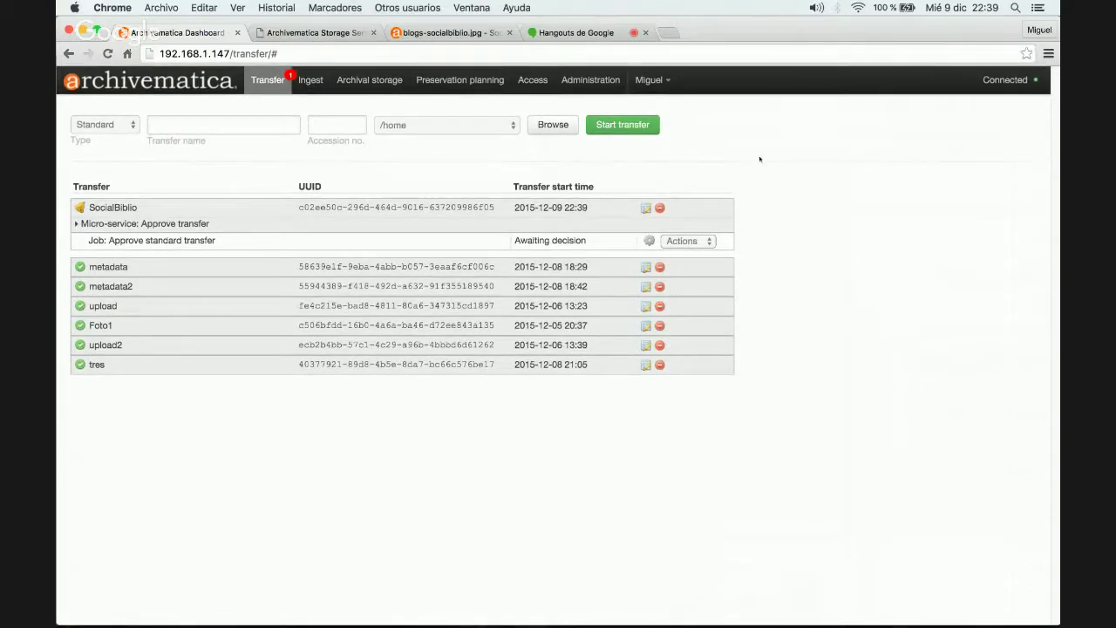
left_click(673, 244)
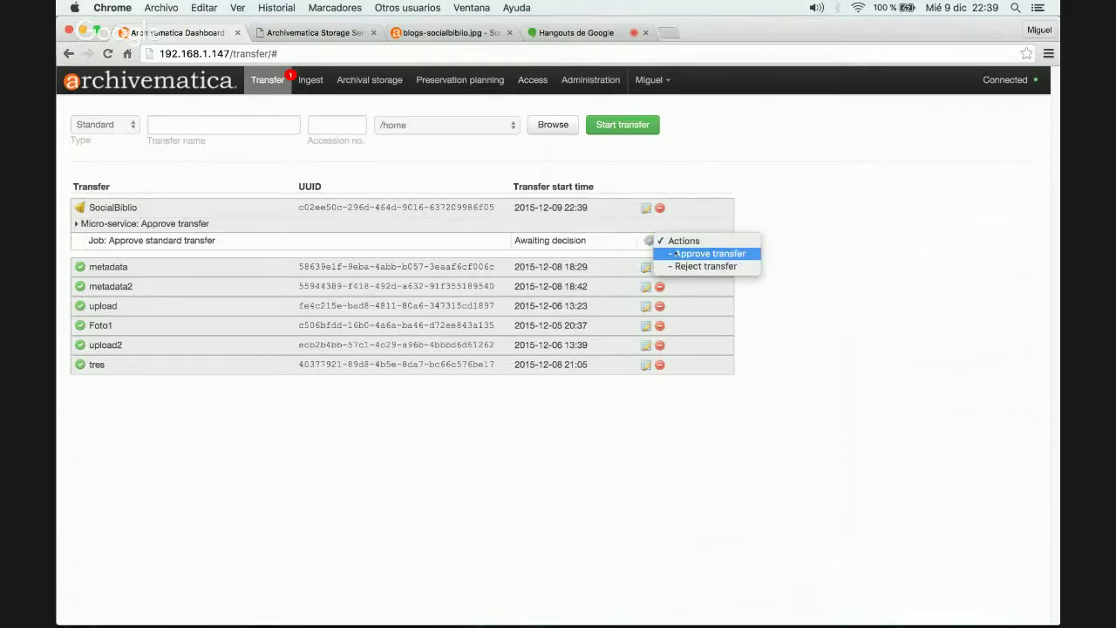
left_click(676, 253)
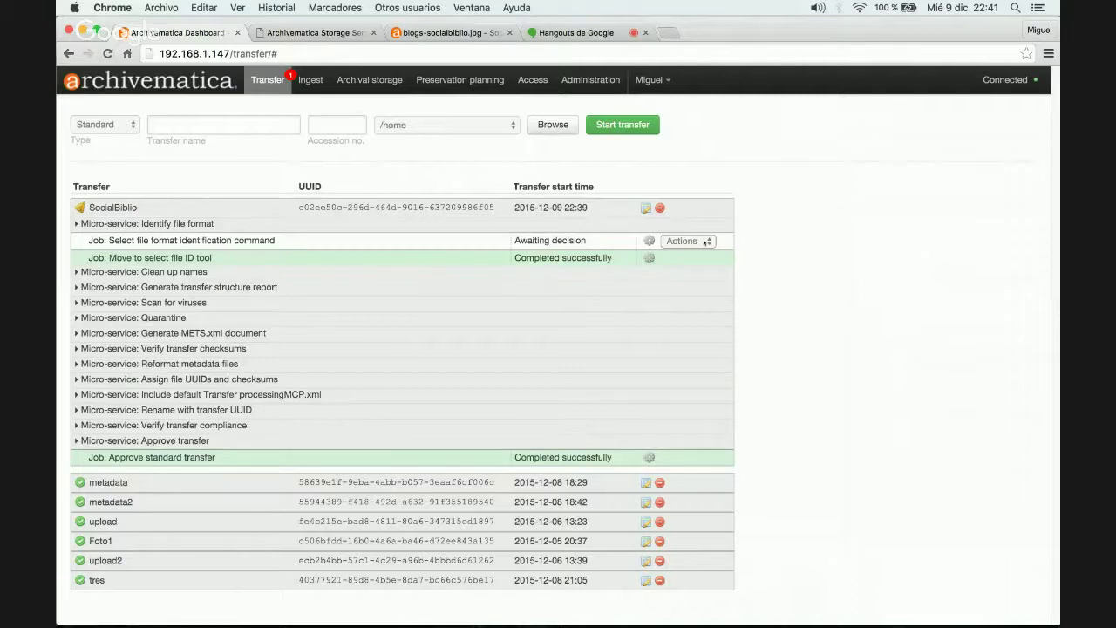
Identify the SocialBiblio transfer's file formats using Fido version 1, create a single SIP to continue processing, and collapse its entry.
left_click(705, 243)
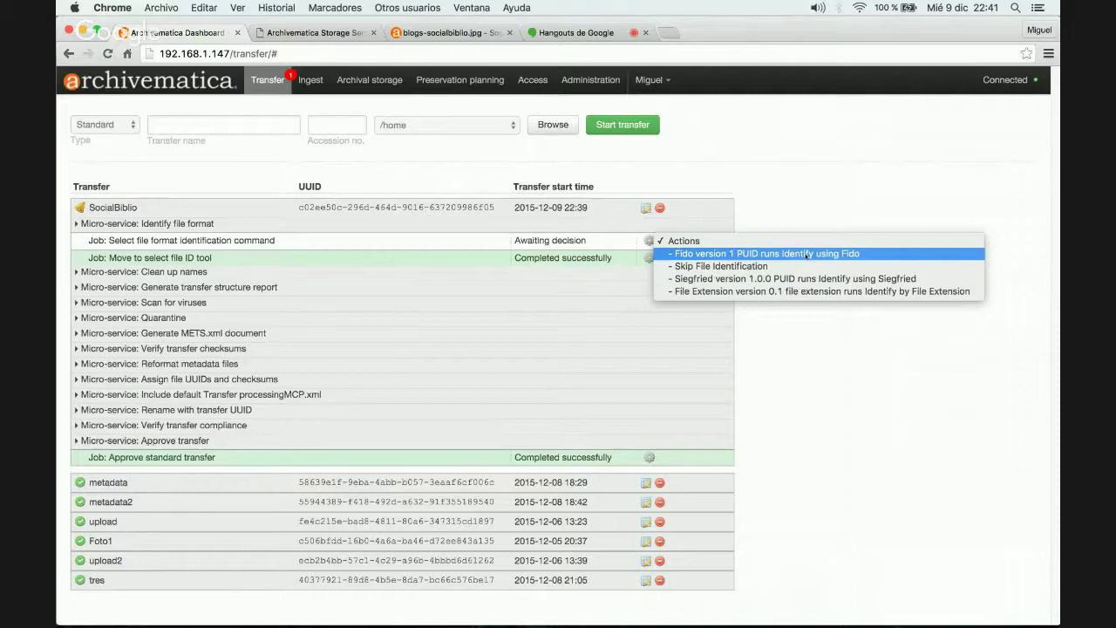
left_click(807, 254)
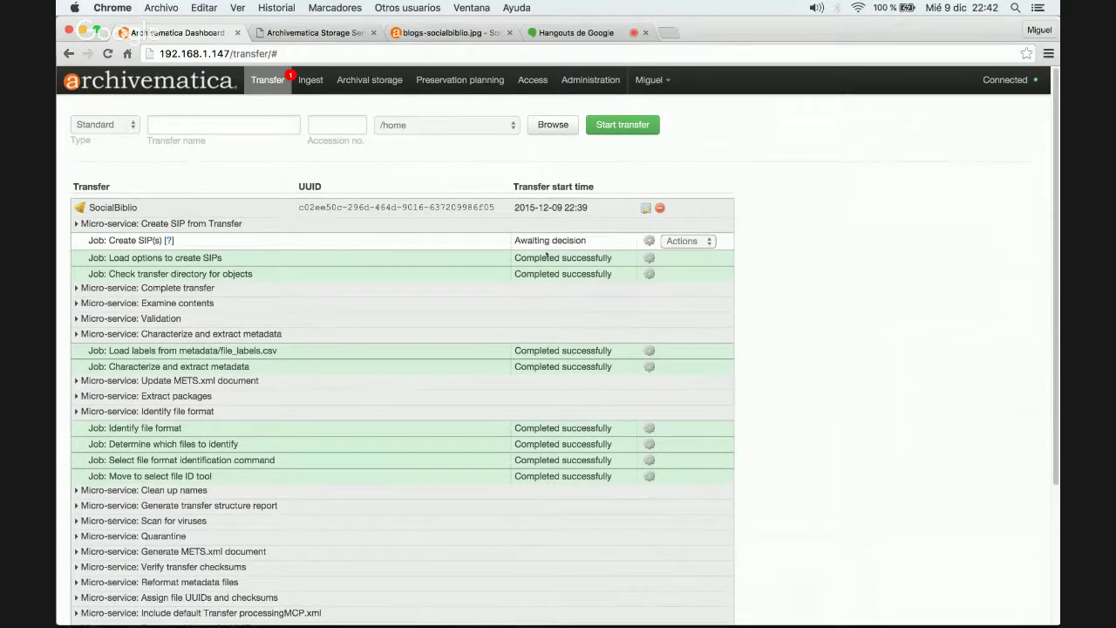
left_click(689, 240)
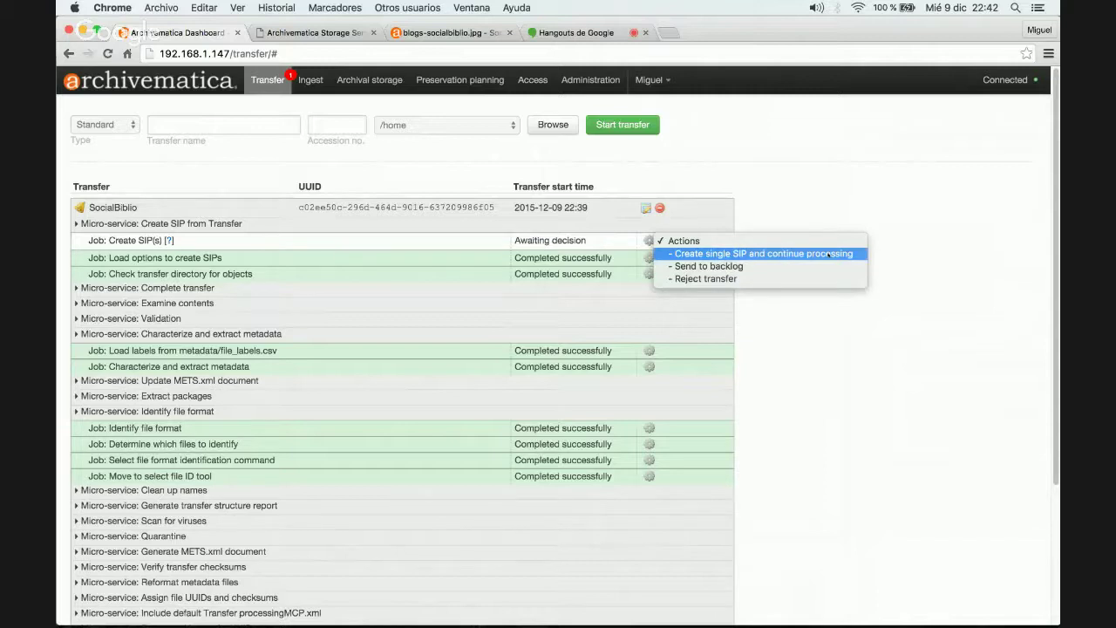
left_click(829, 254)
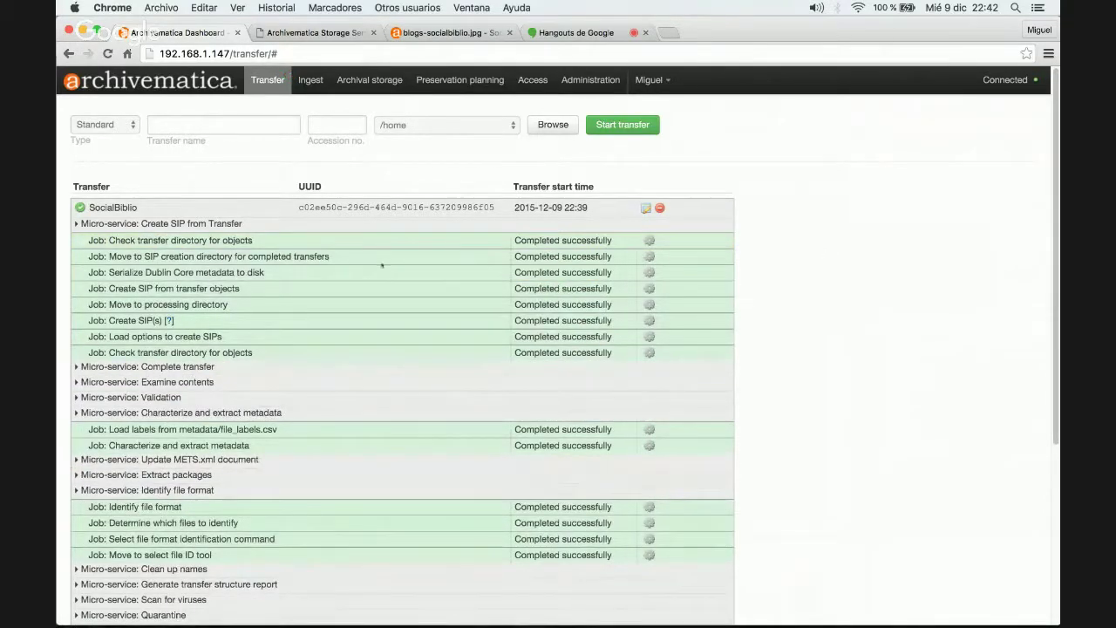
left_click(248, 207)
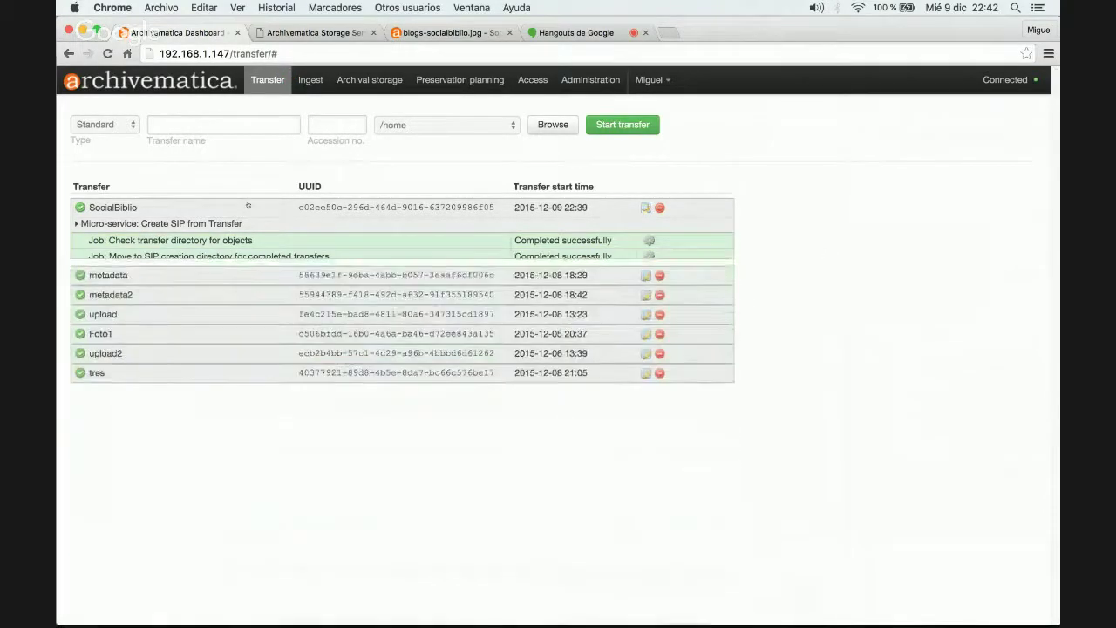
Normalize the SocialBiblio submission information package for preservation and access.
left_click(317, 74)
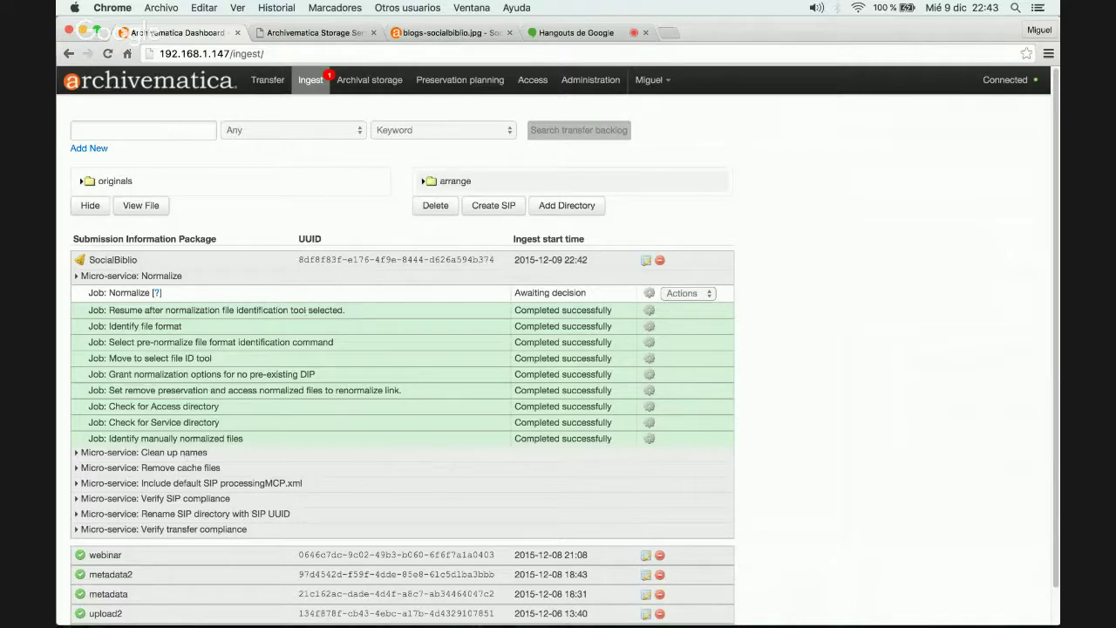
left_click(689, 293)
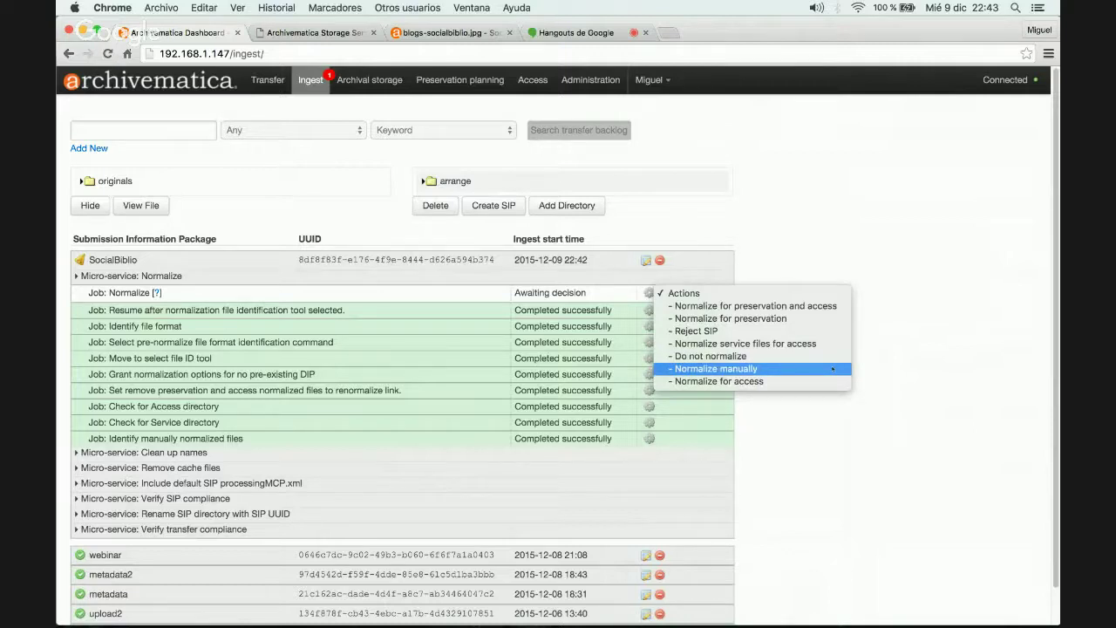
left_click(817, 306)
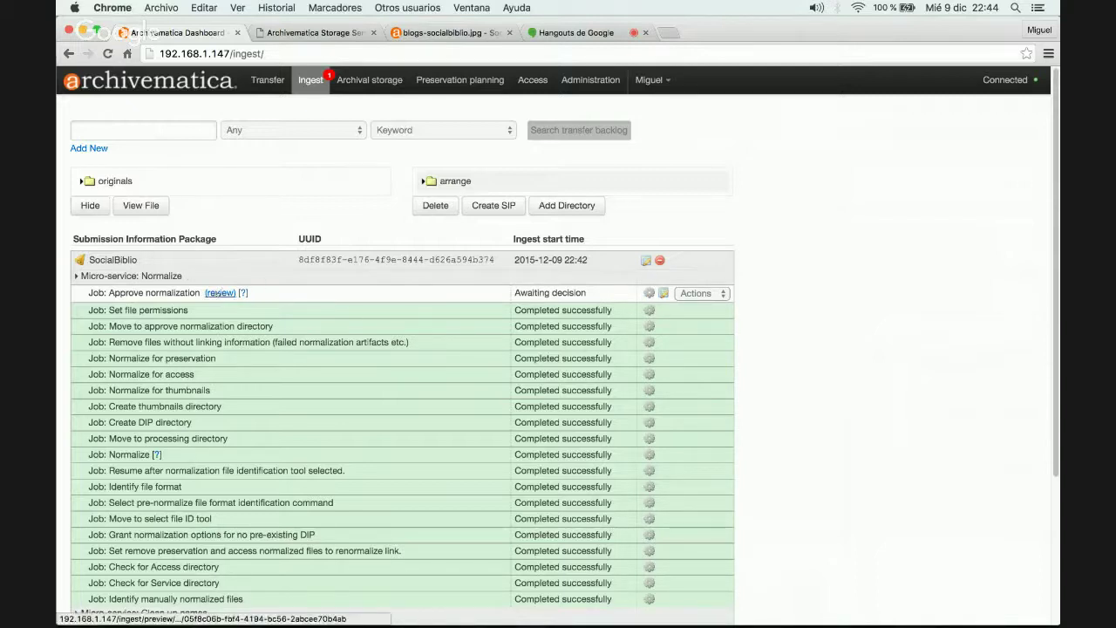
Review the SocialBiblio normalization output, examining the DIP objects, preservation objects, logs and metadata folders.
left_click(218, 293)
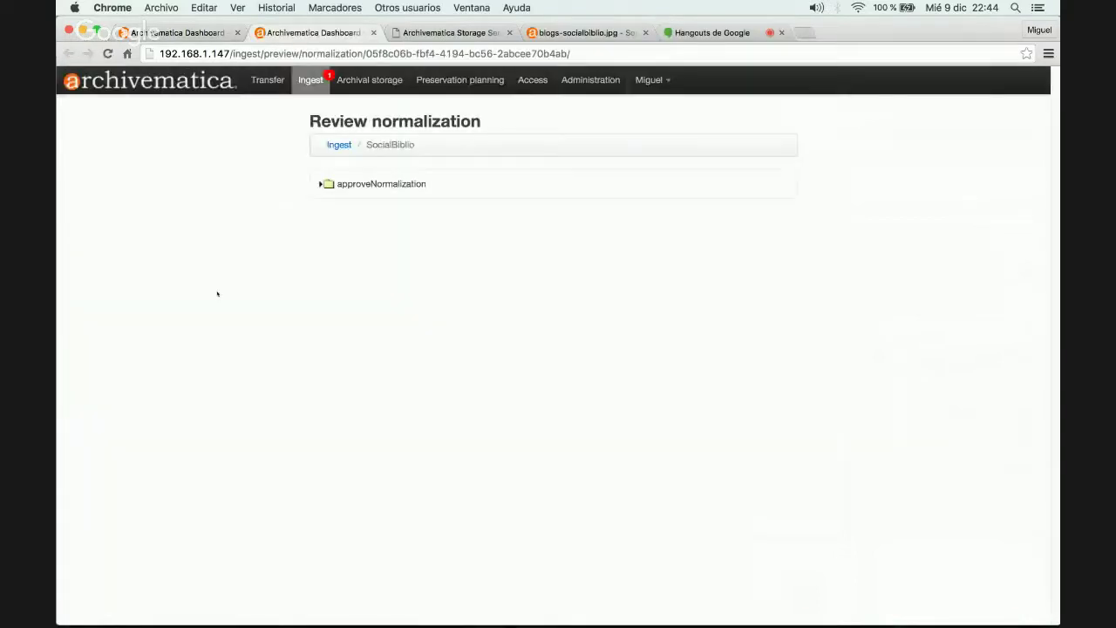
left_click(320, 184)
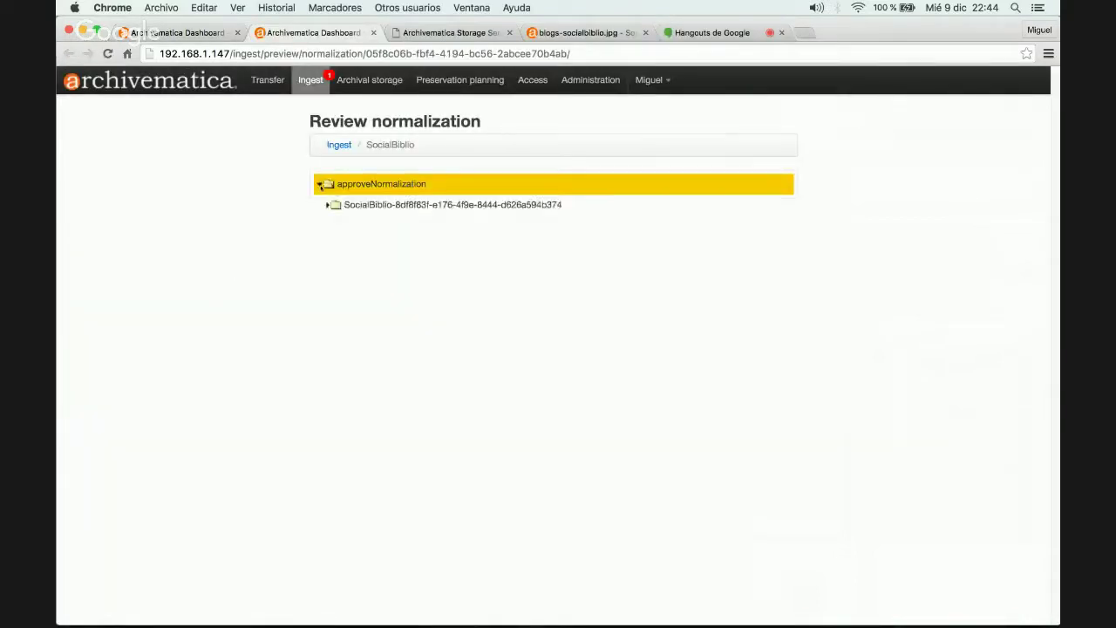
left_click(326, 204)
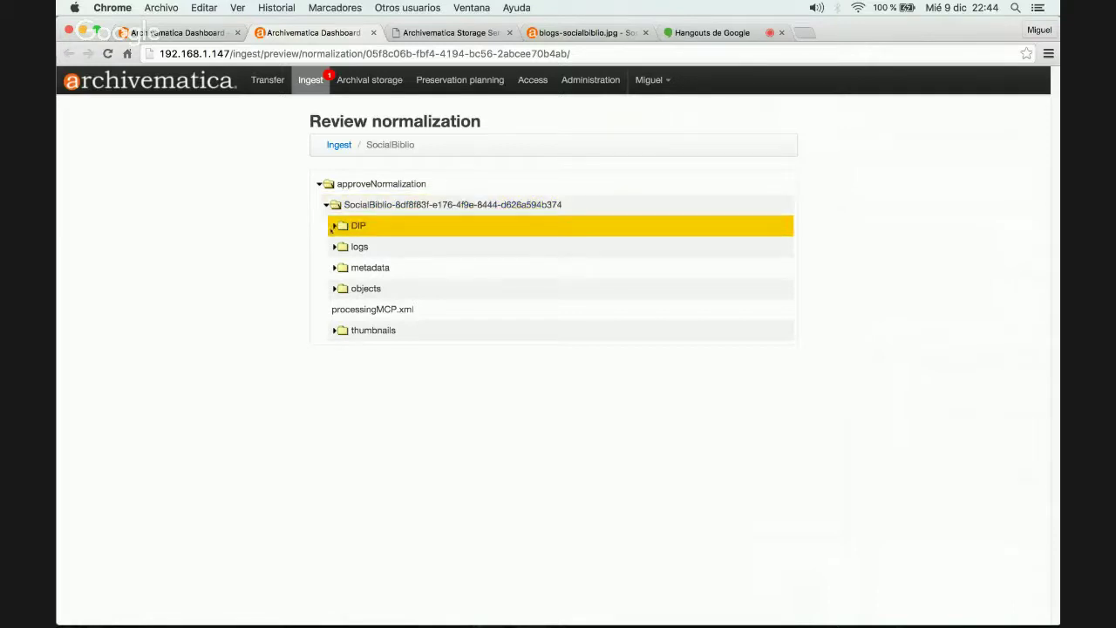
left_click(335, 225)
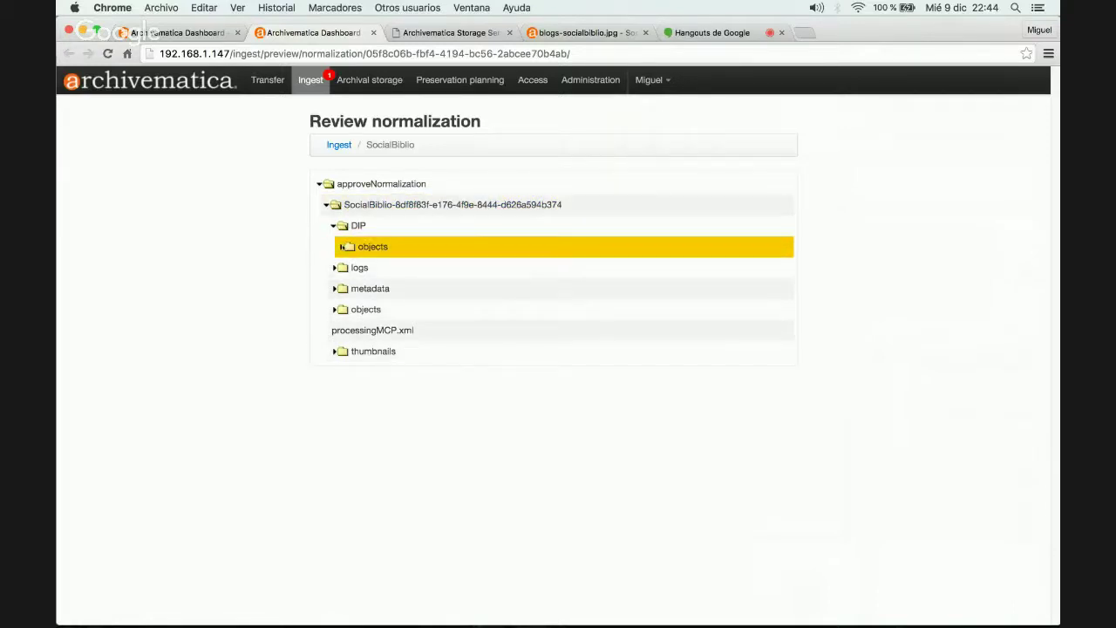
left_click(342, 247)
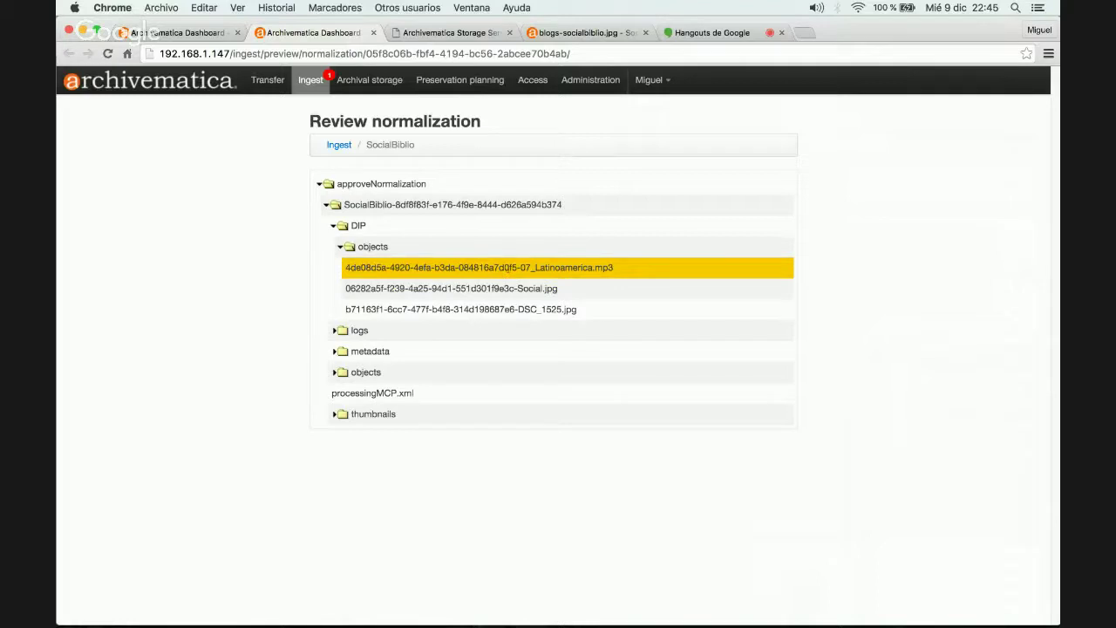
left_click(335, 373)
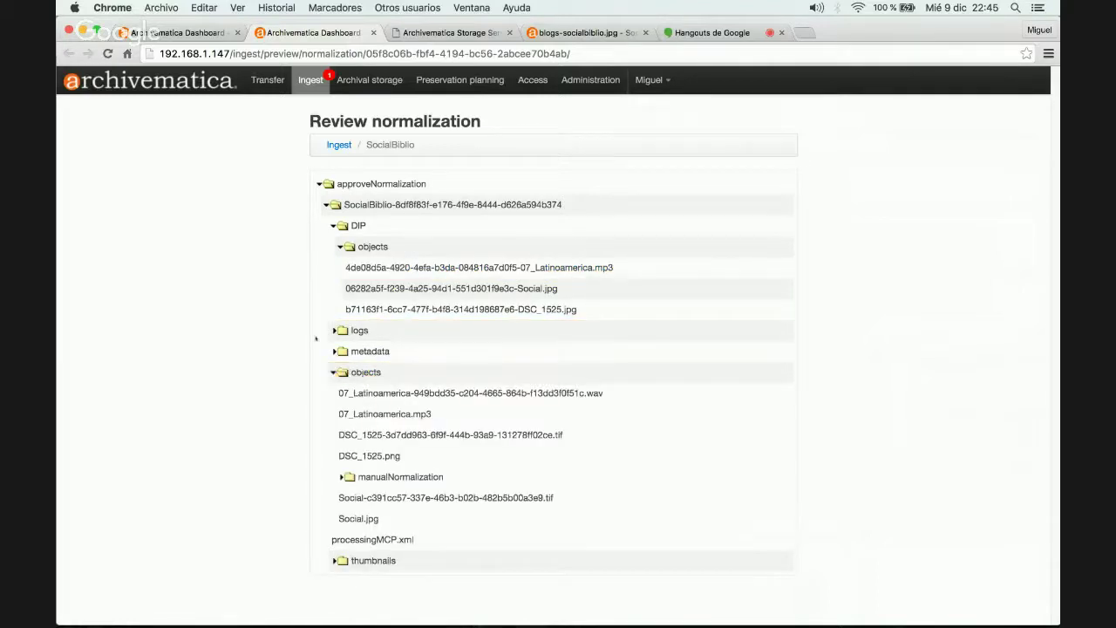
left_click(335, 330)
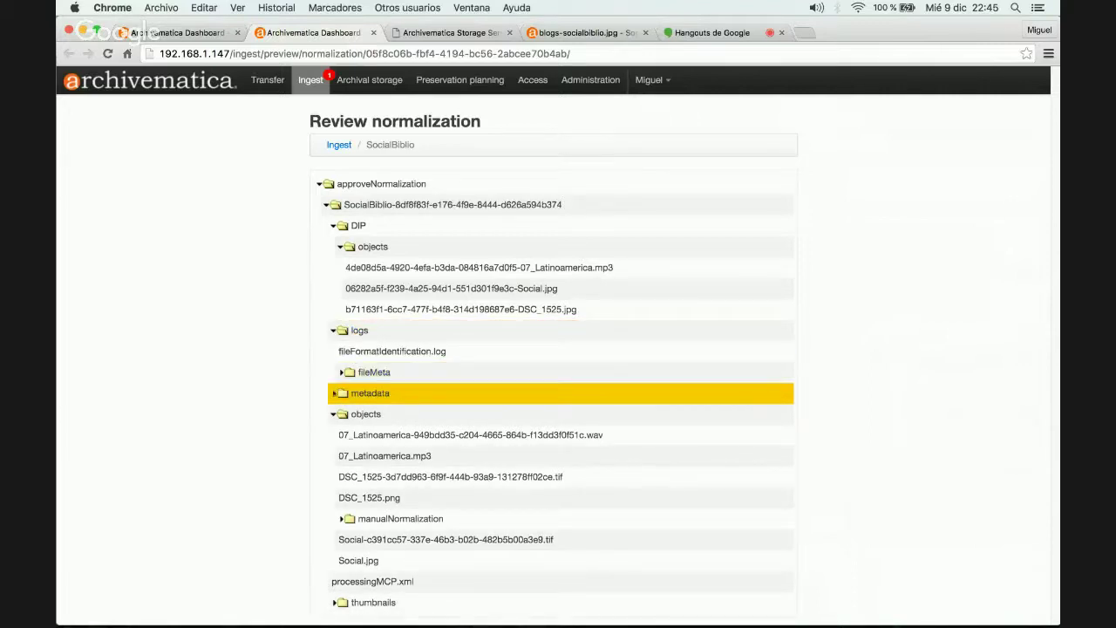
left_click(335, 394)
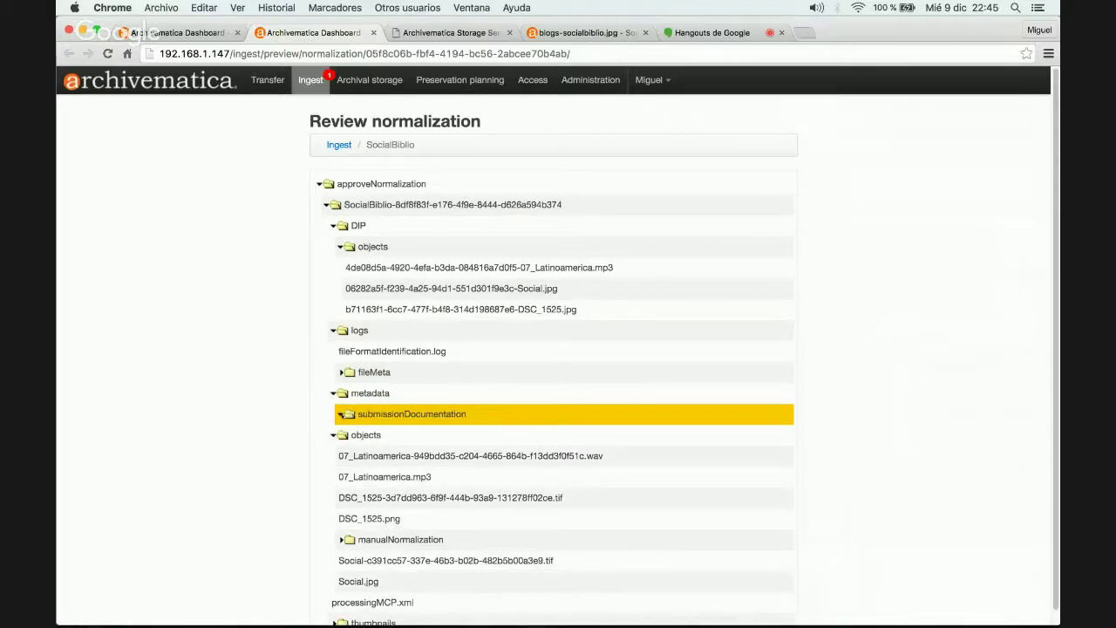
left_click(335, 394)
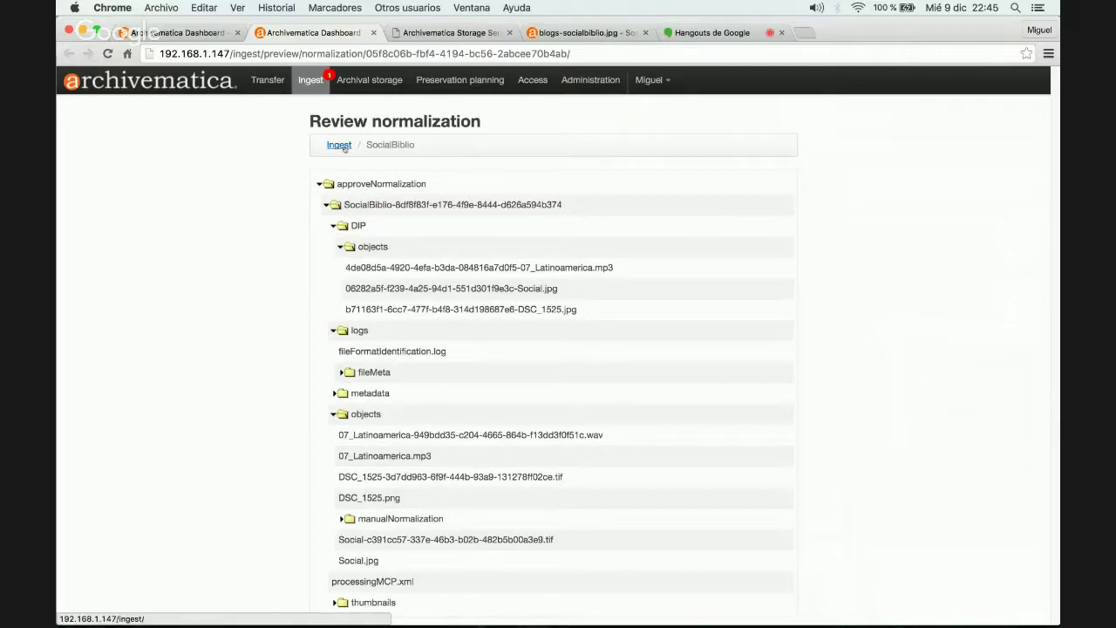
Return to the ingest list, examine the SocialBiblio normalization report, and view the available approval decisions without choosing one.
left_click(340, 145)
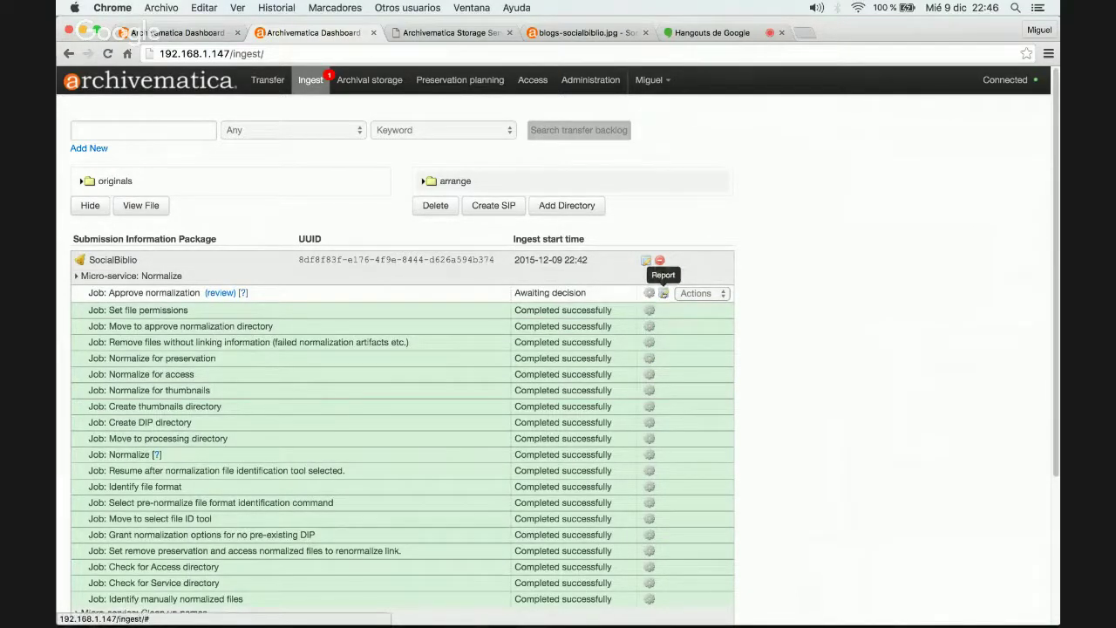
left_click(663, 293)
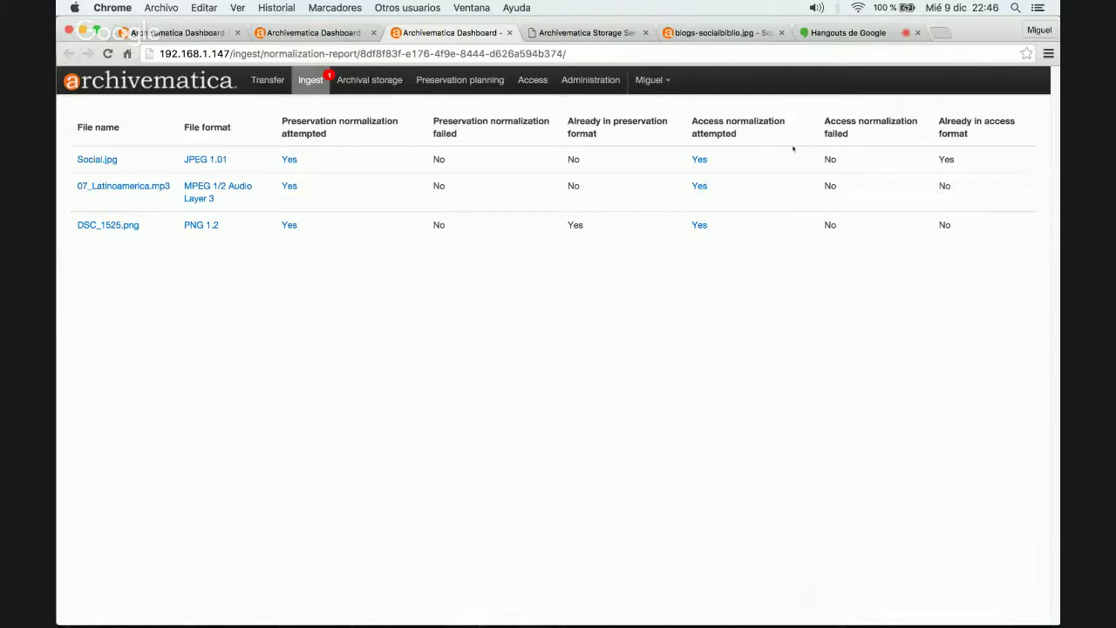
left_click(509, 32)
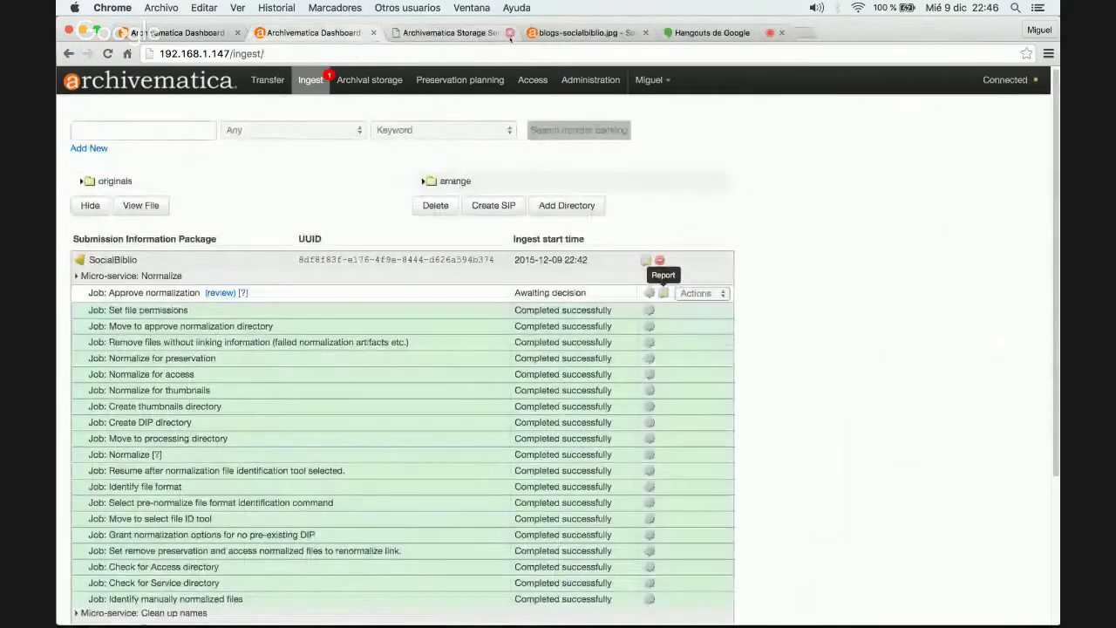
left_click(698, 294)
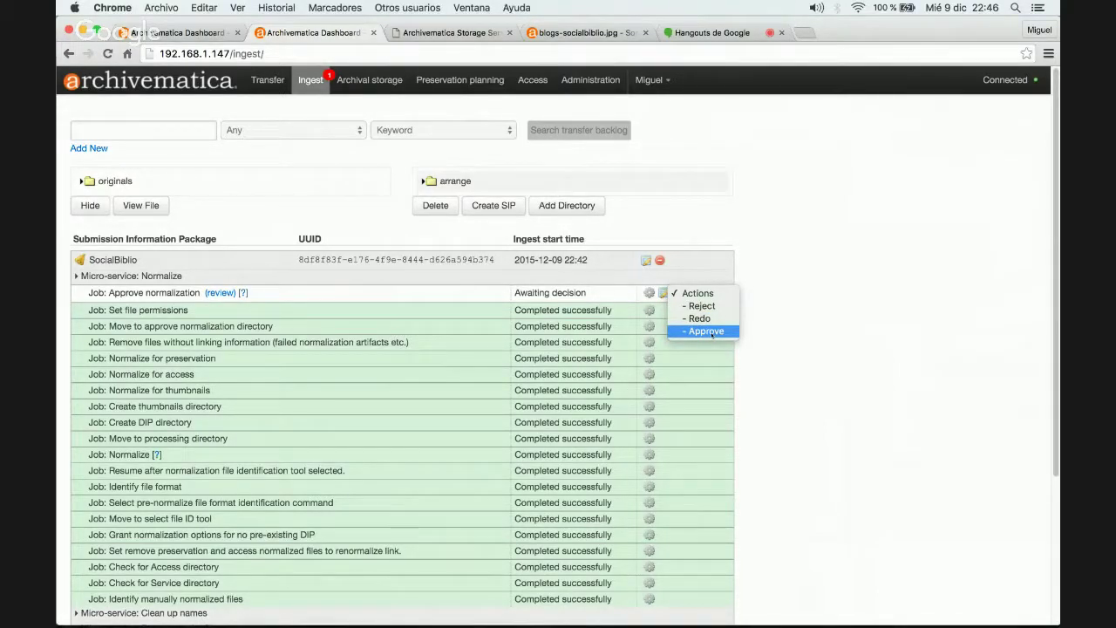
left_click(824, 295)
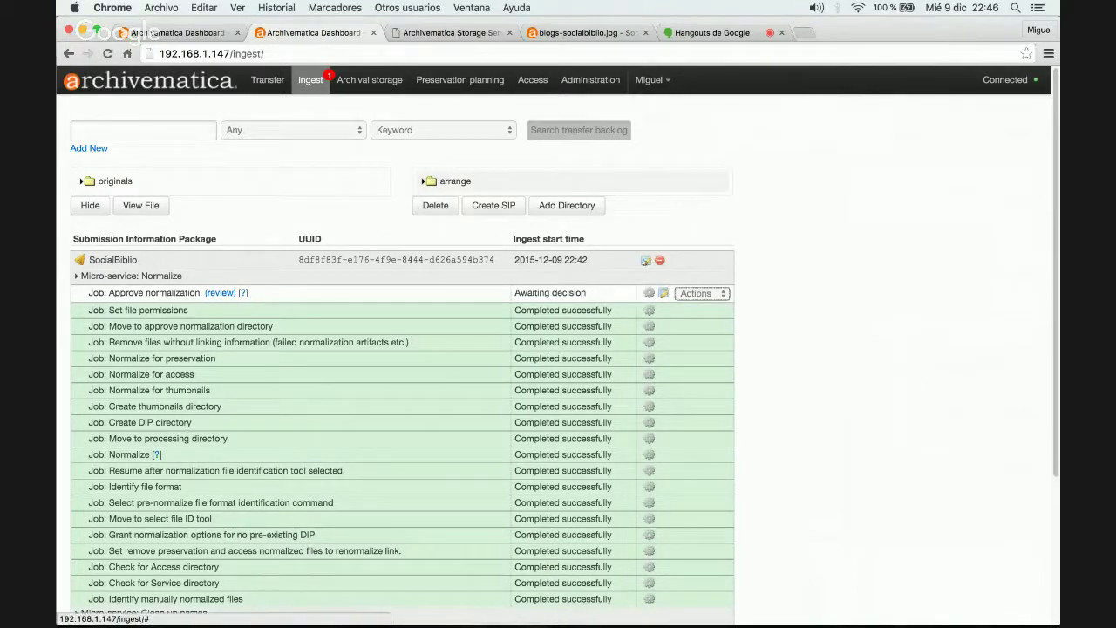
Examine the rights form of the SocialBiblio SIP, keeping Copyright as the basis and leaving all fields blank, through its grant/restriction page.
left_click(647, 261)
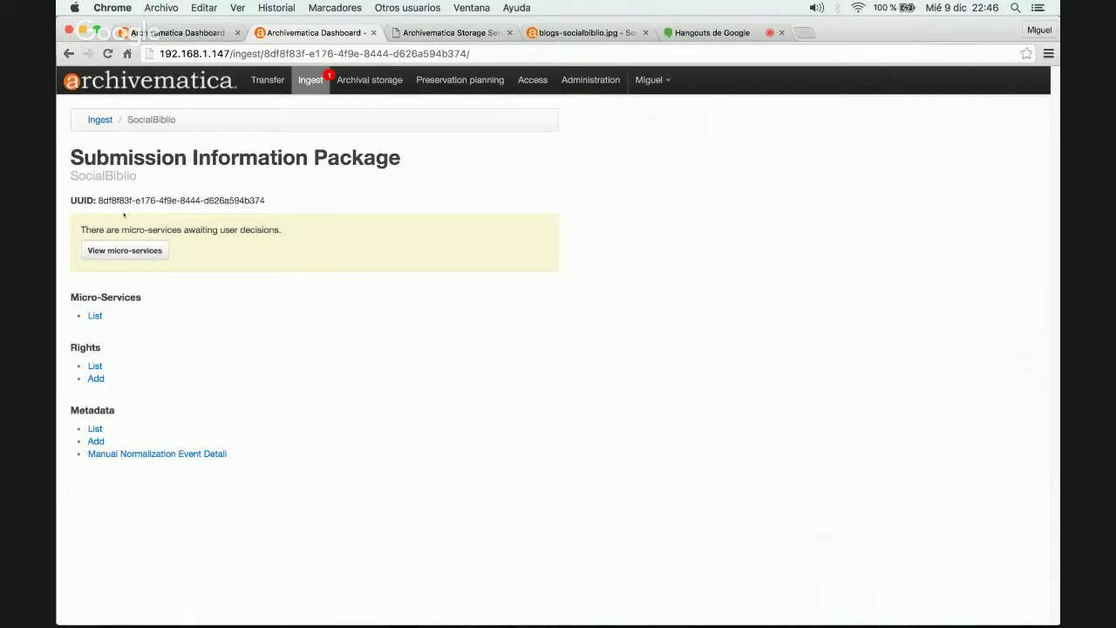
left_click(311, 79)
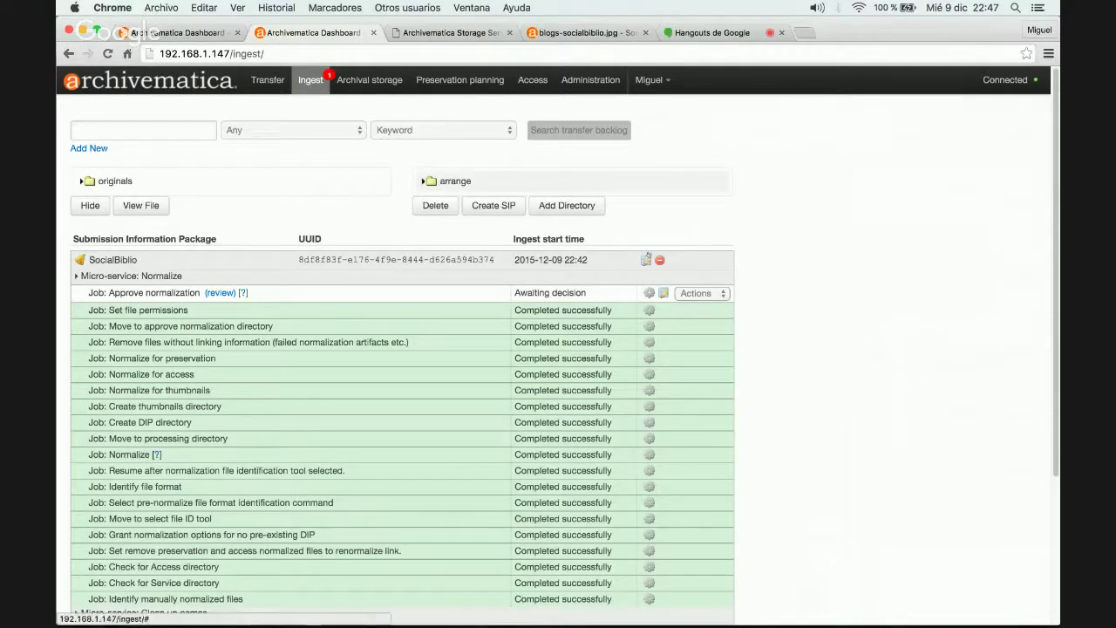
left_click(646, 261)
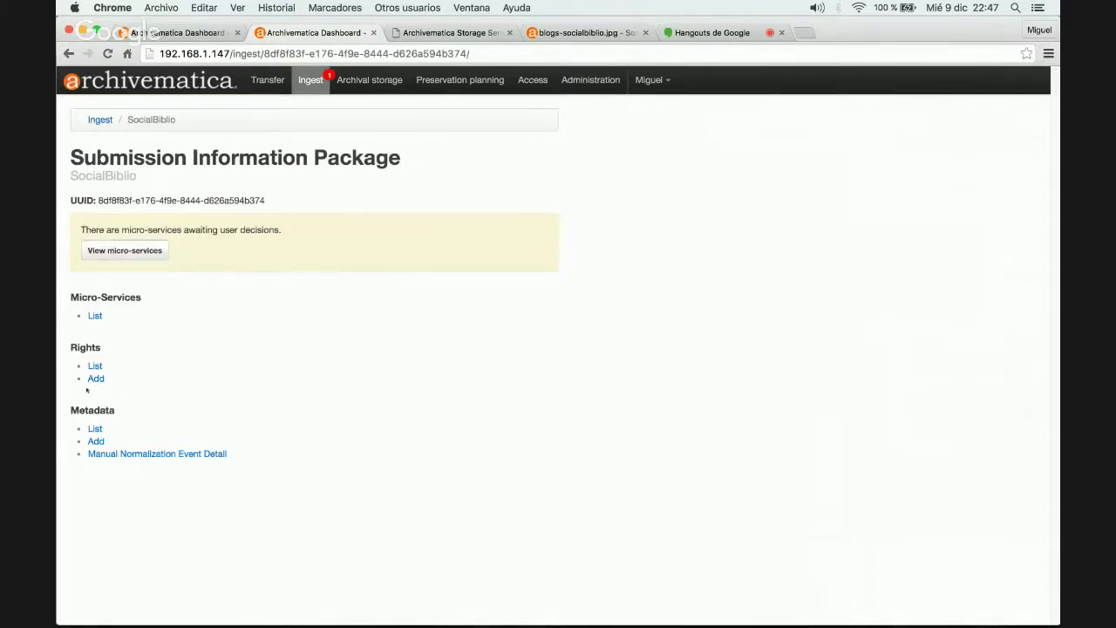
left_click(96, 379)
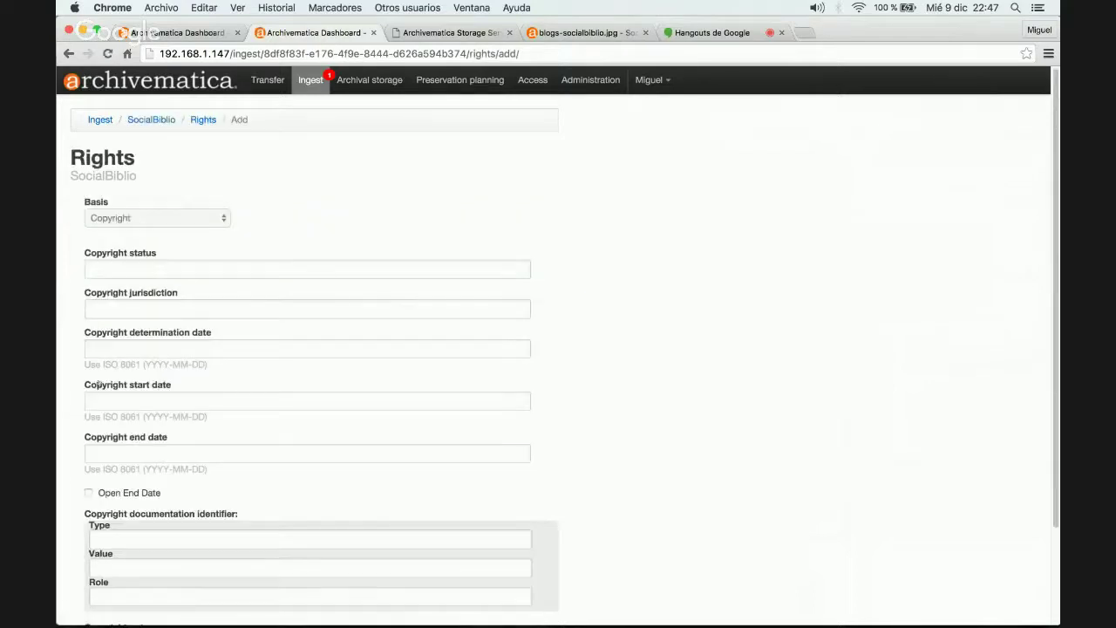
left_click(181, 220)
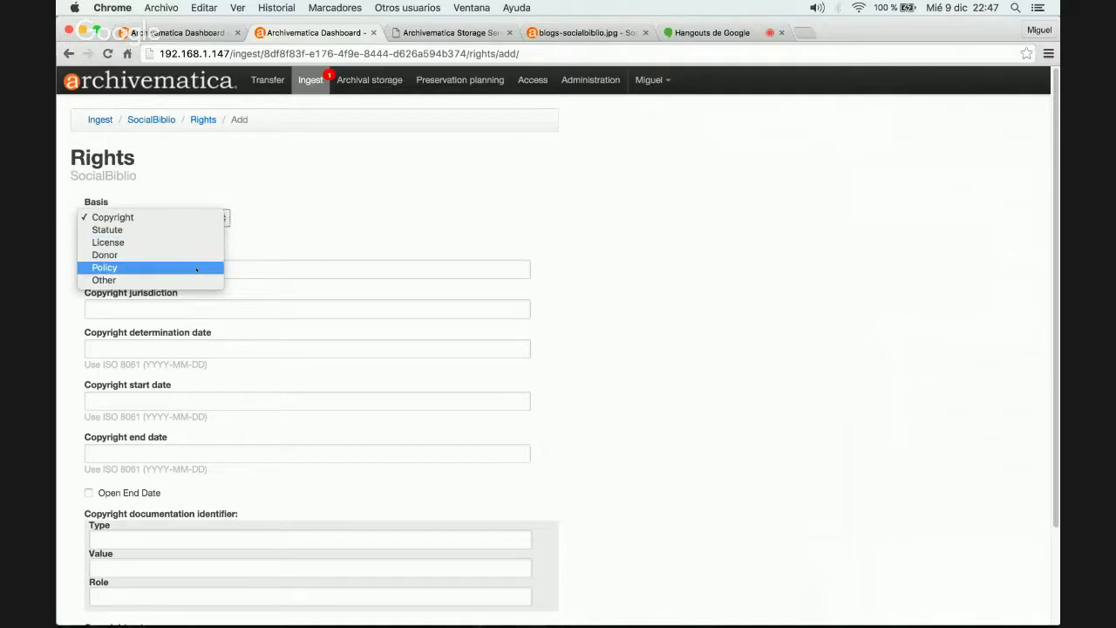
left_click(331, 234)
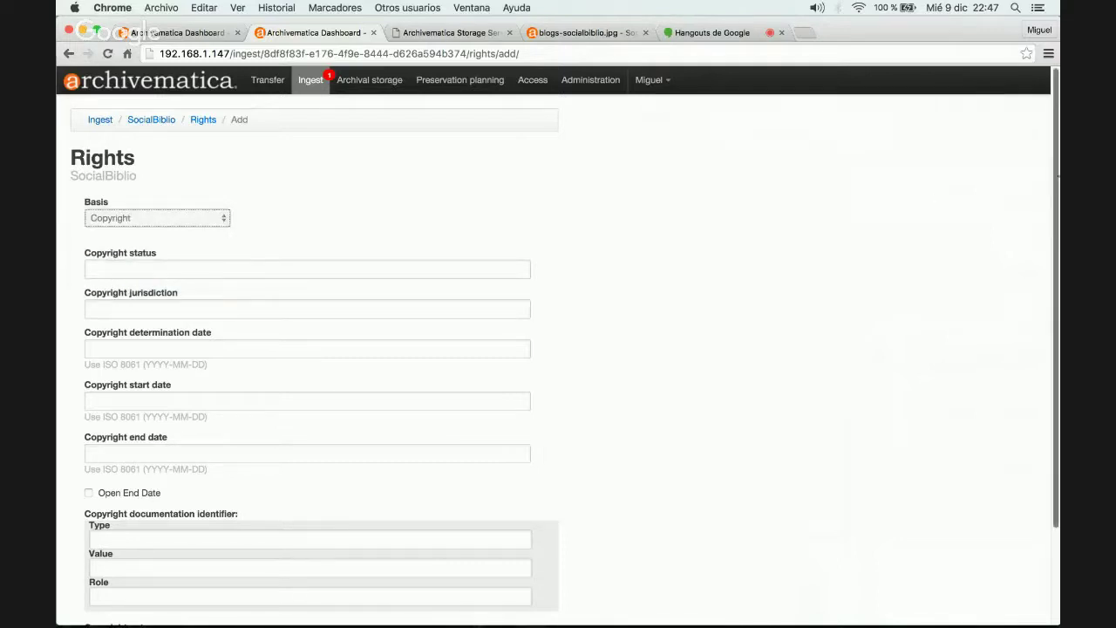
scroll(513, 341, "down", 3)
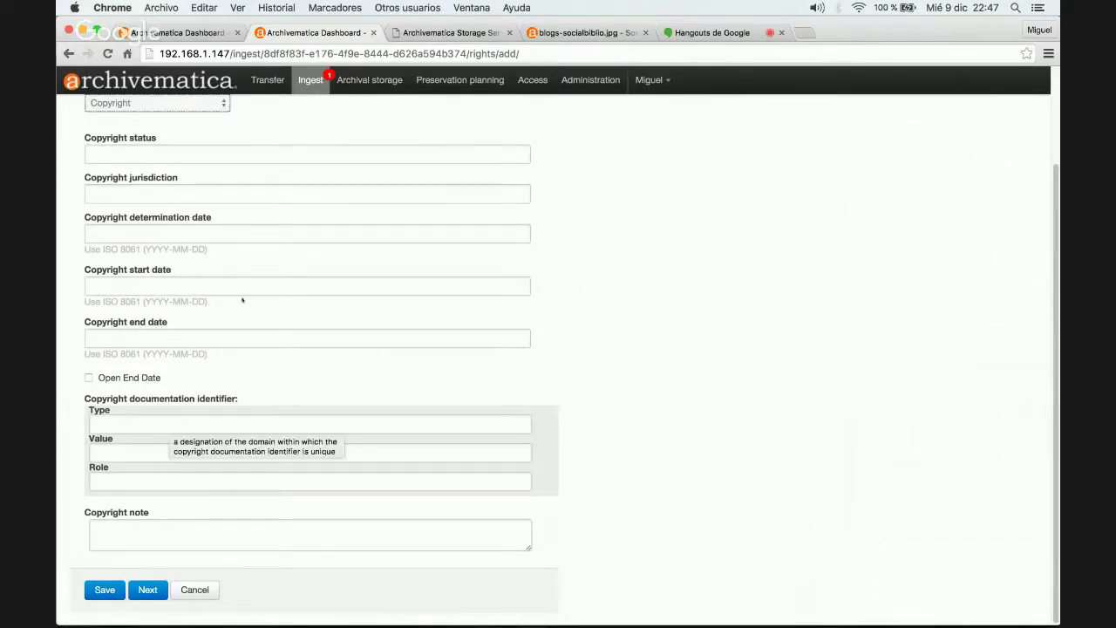
left_click(148, 588)
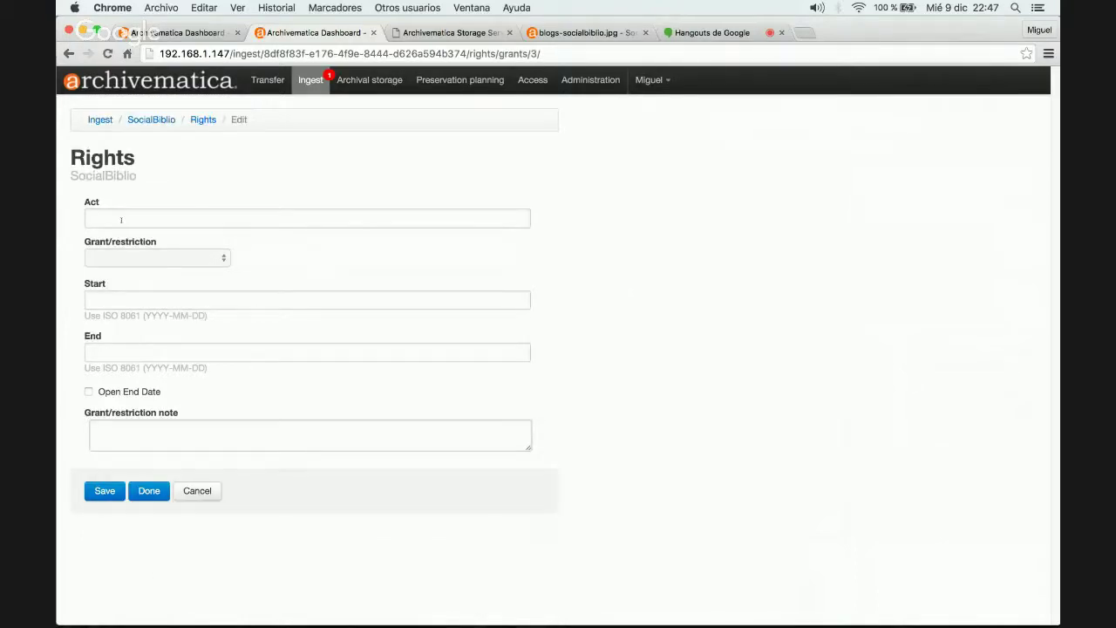
left_click(151, 119)
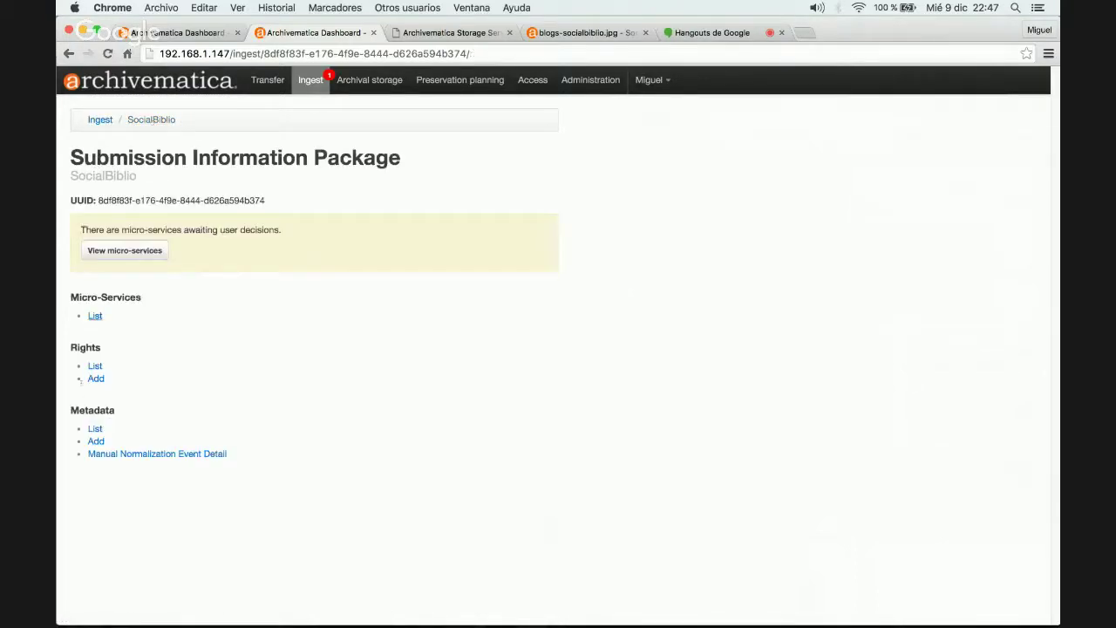
Examine the blank descriptive metadata form of the SocialBiblio SIP and return to the ingest list.
left_click(96, 441)
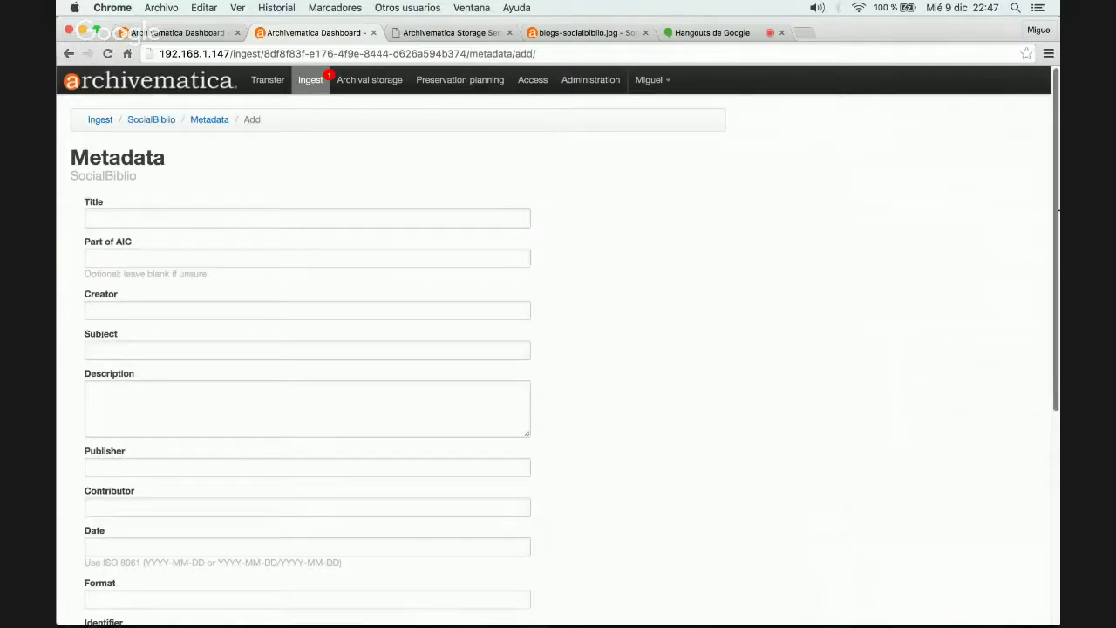
left_click_drag(1056, 211, 1039, 172)
left_click(99, 121)
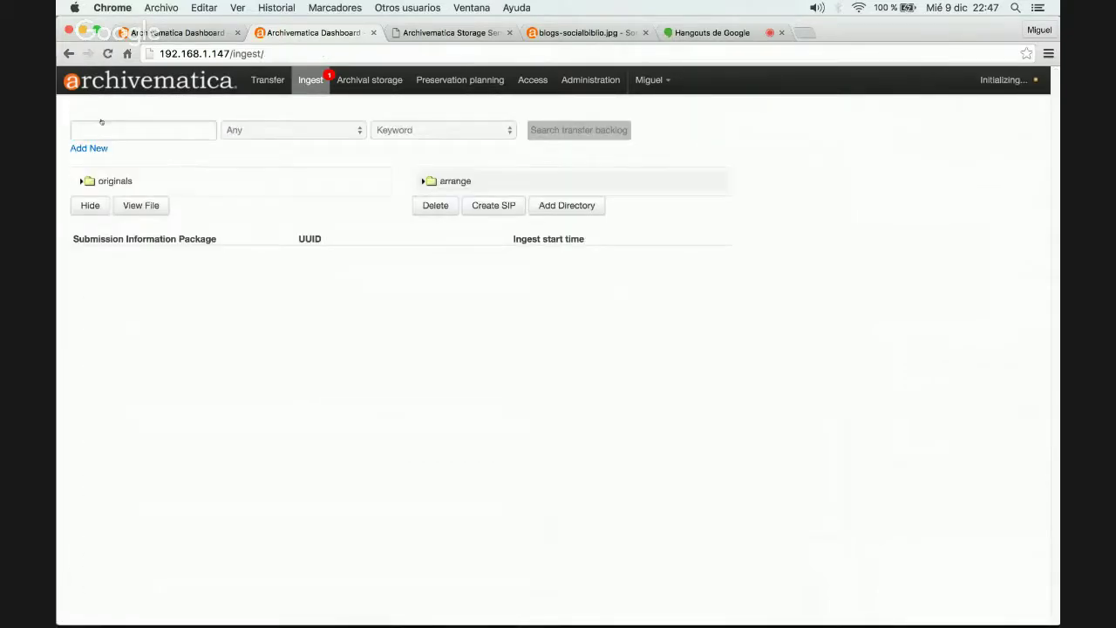
Approve the SocialBiblio normalization and identify the submission documentation's file formats using Siegfried version 1.0.0.
left_click(721, 293)
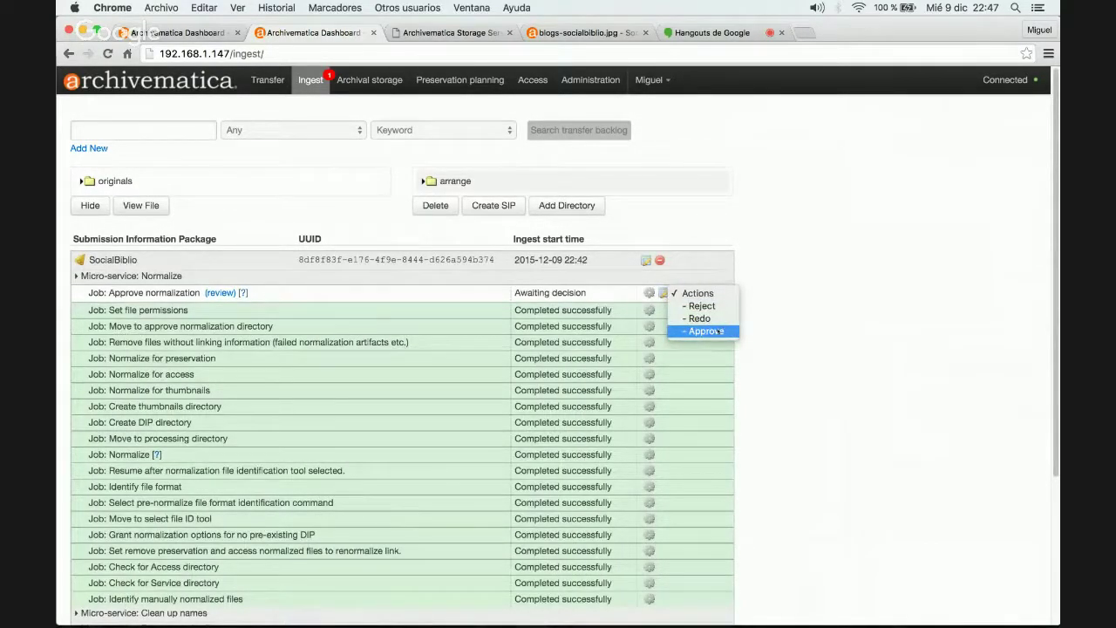
left_click(706, 332)
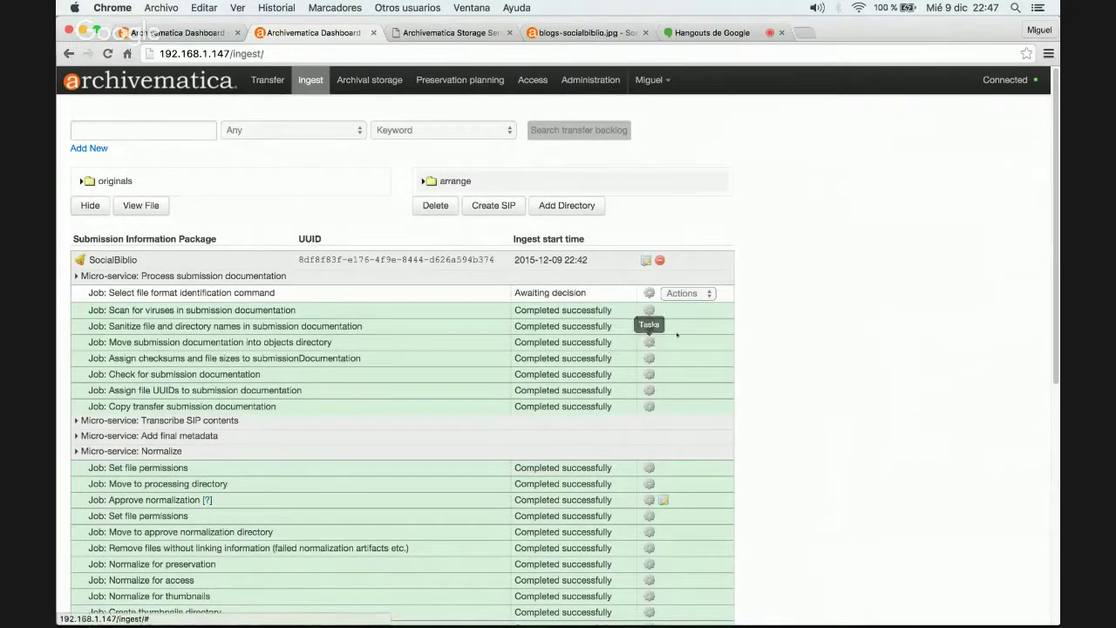
left_click(714, 294)
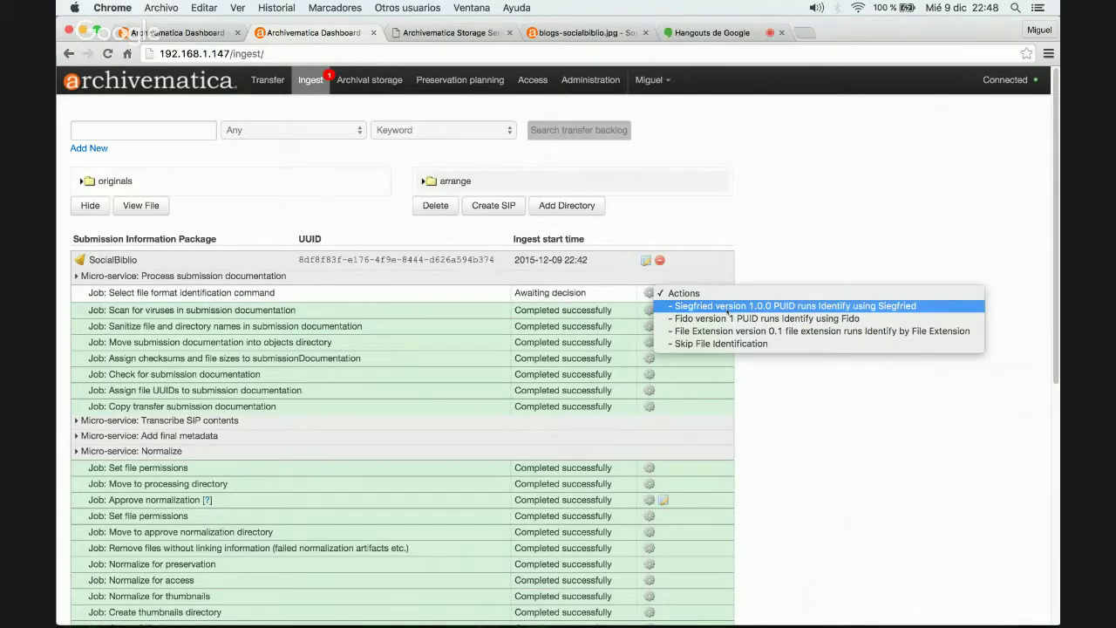
left_click(728, 307)
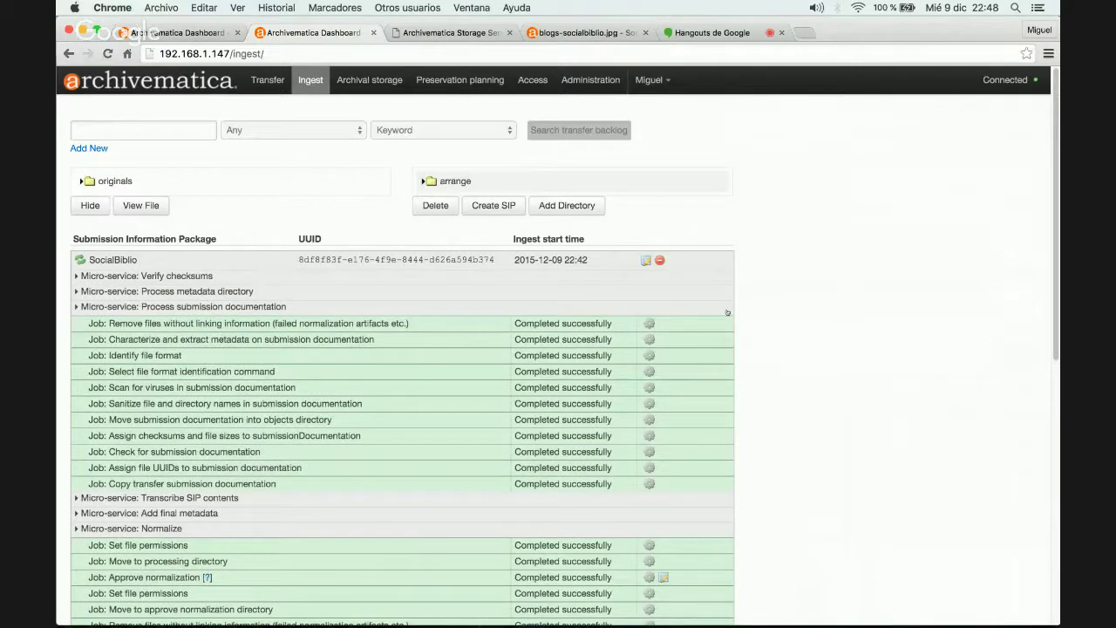
Review the SocialBiblio AIP awaiting storage, examining its METS file, its 7z package and the submission documentation down to the transfer's METS.xml.
left_click(245, 307)
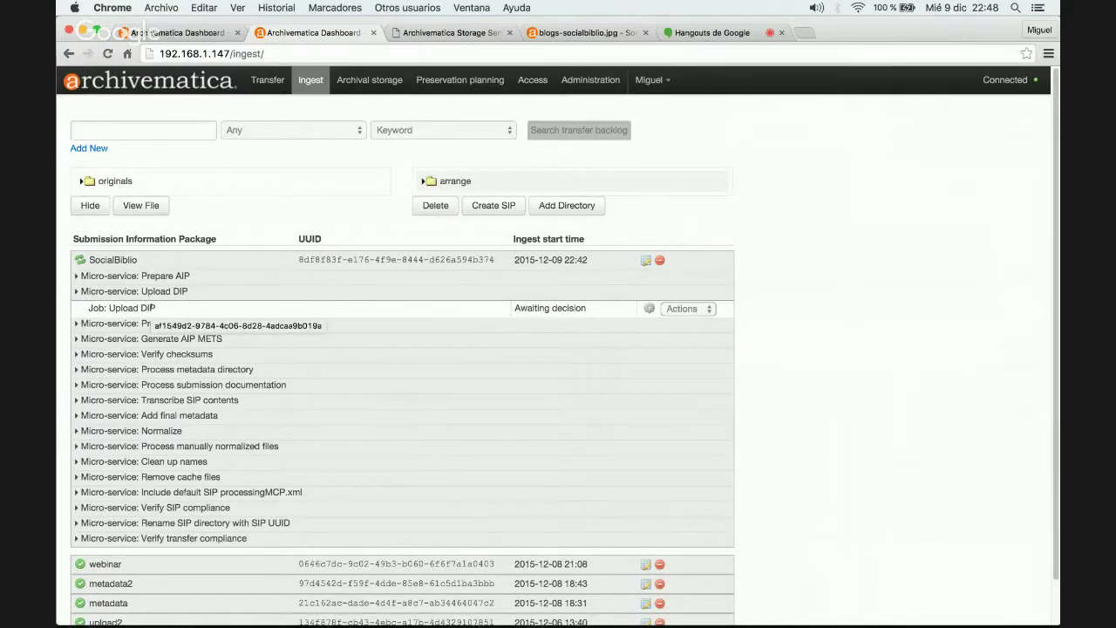
left_click(240, 278)
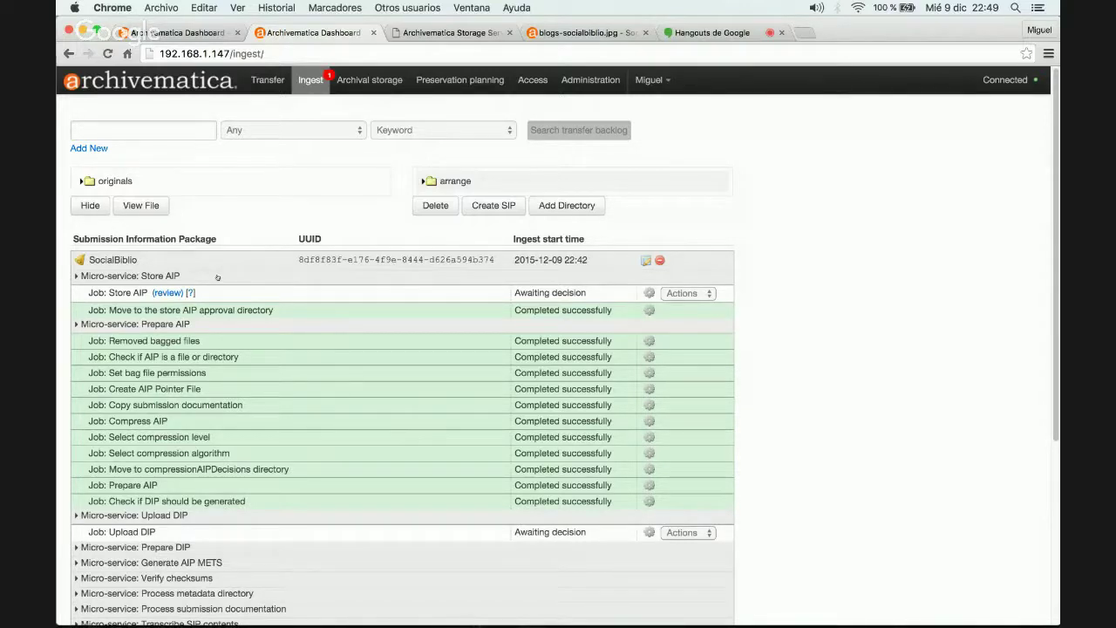
left_click(167, 293)
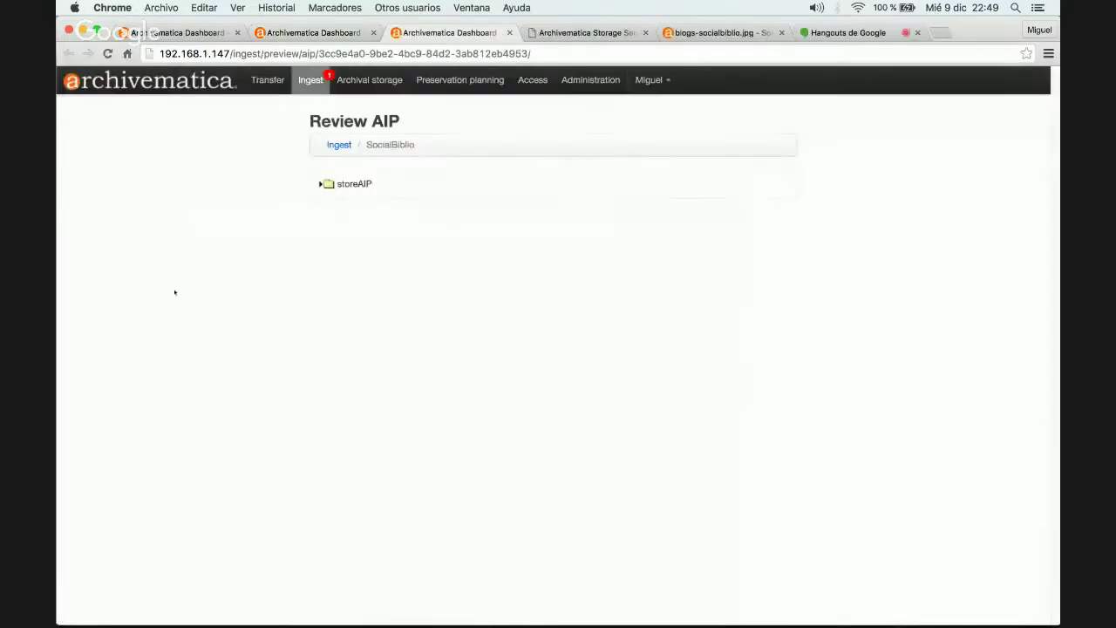
left_click(319, 184)
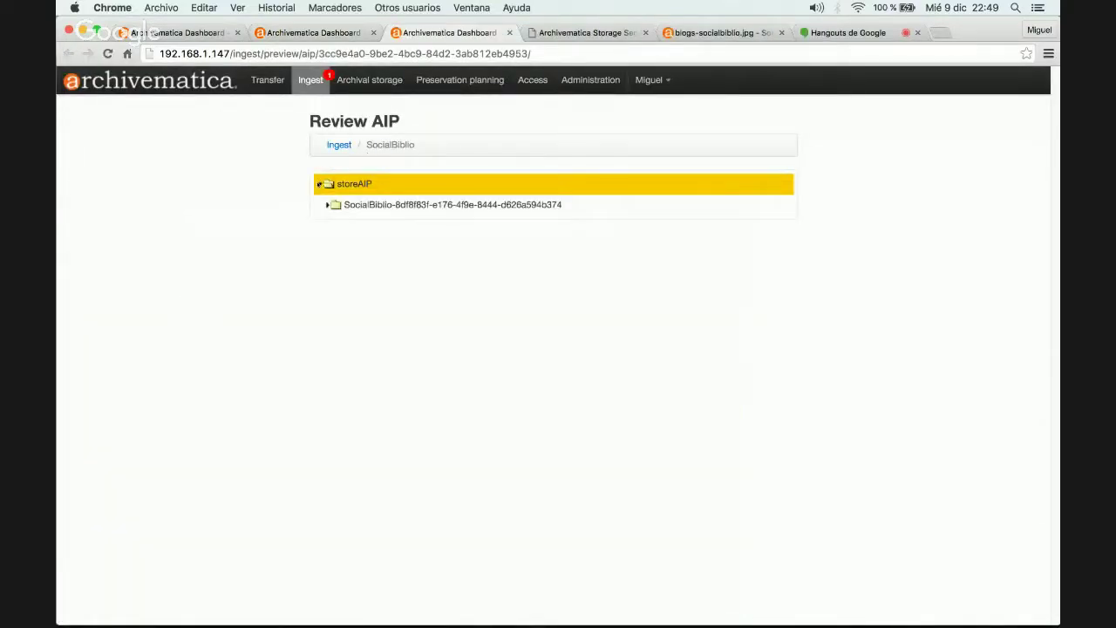
left_click(326, 205)
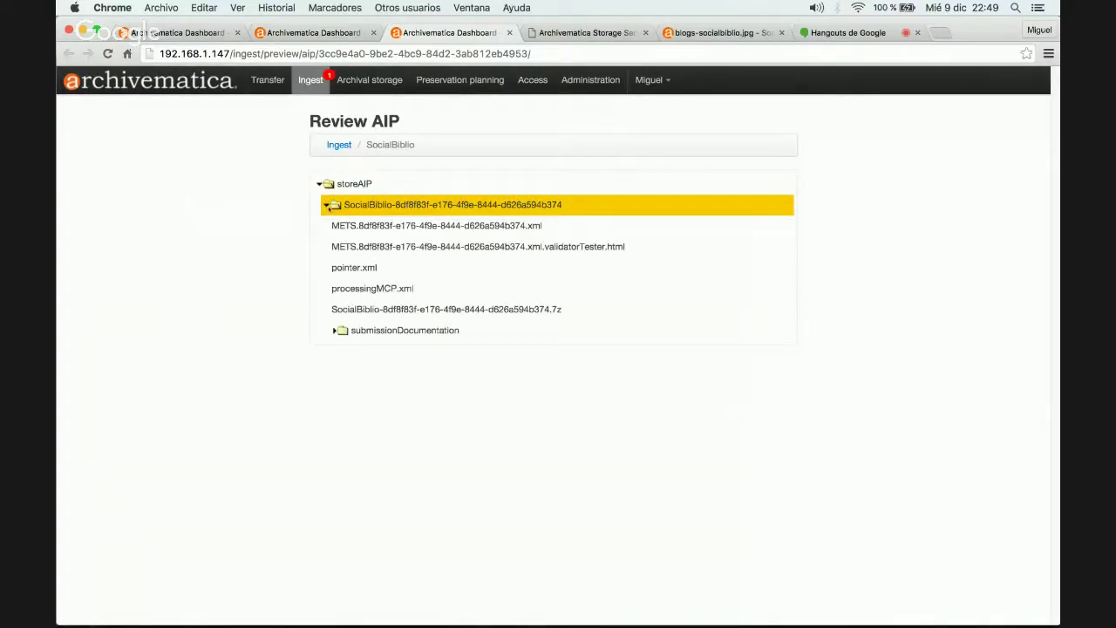
left_click(335, 224)
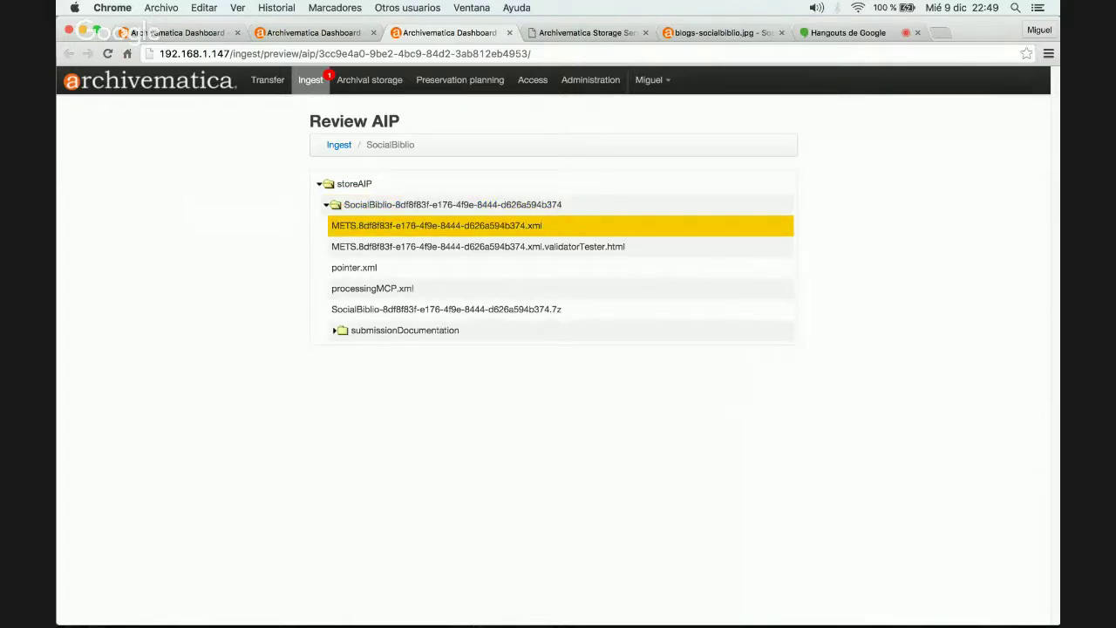
left_click(333, 332)
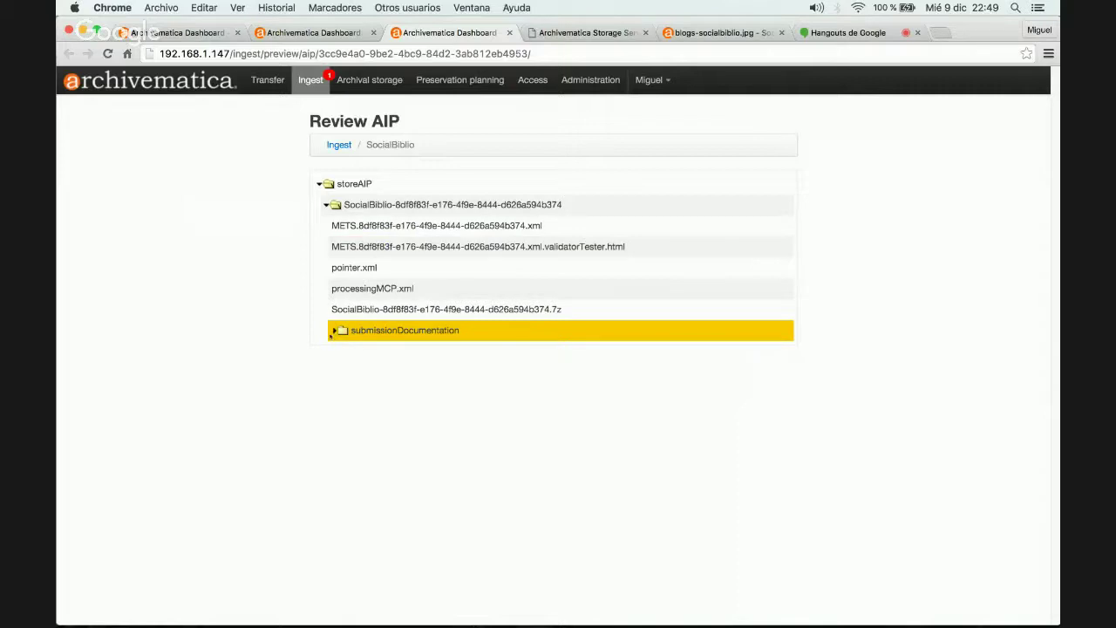
left_click(340, 351)
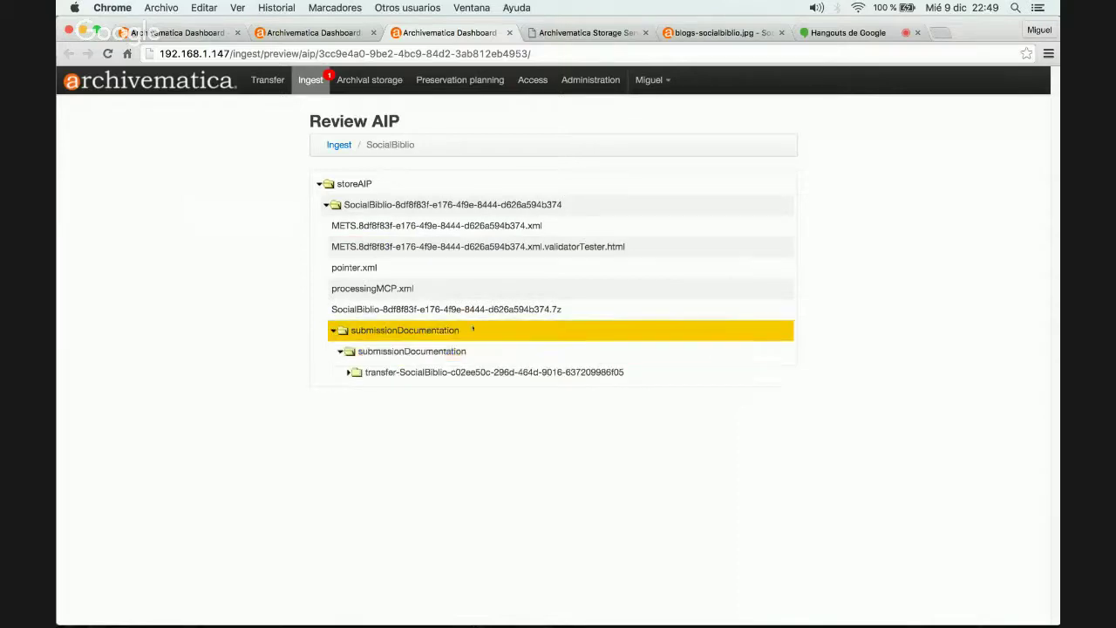
left_click(346, 374)
left_click(518, 308)
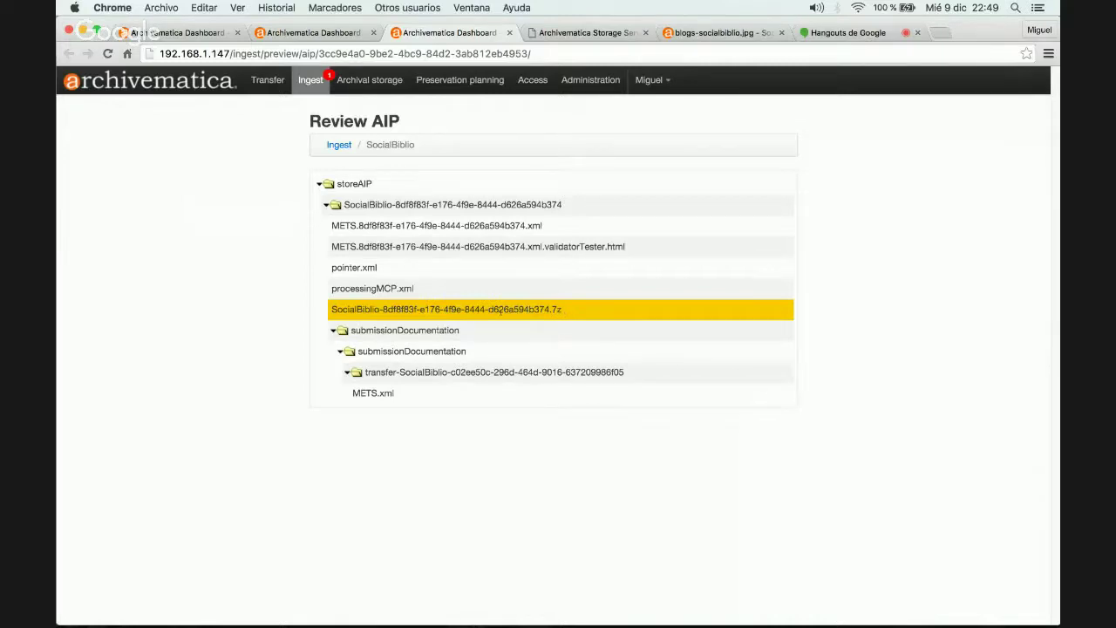
Try to validate the AIP's METS XML document through its validatorTester.html file, repeat the attempt, and close the validator page.
left_click(549, 246)
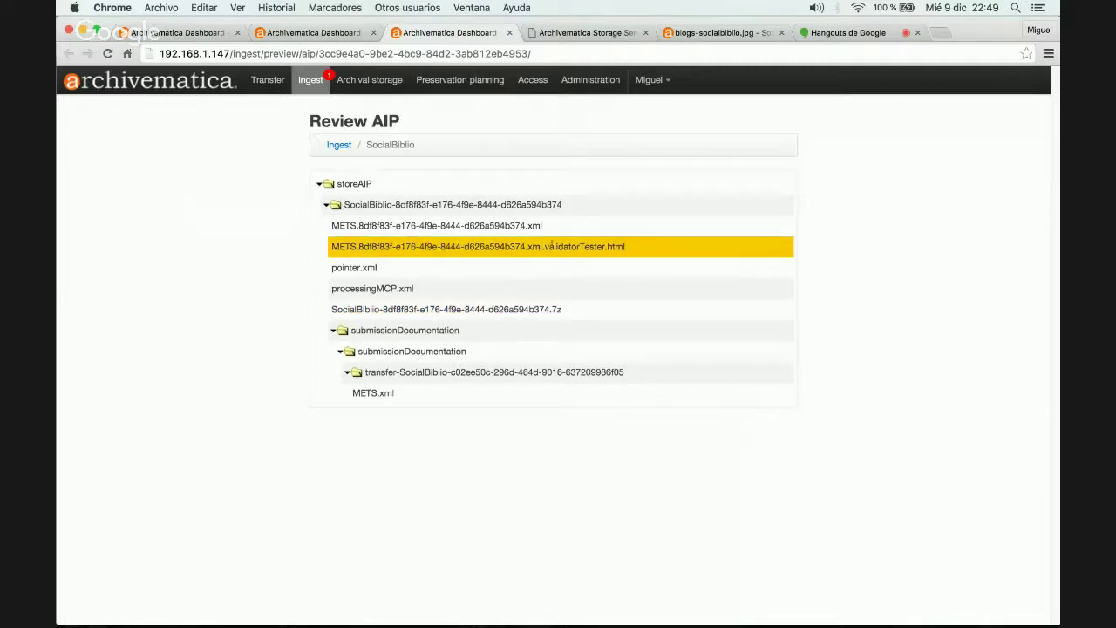
double_click(553, 246)
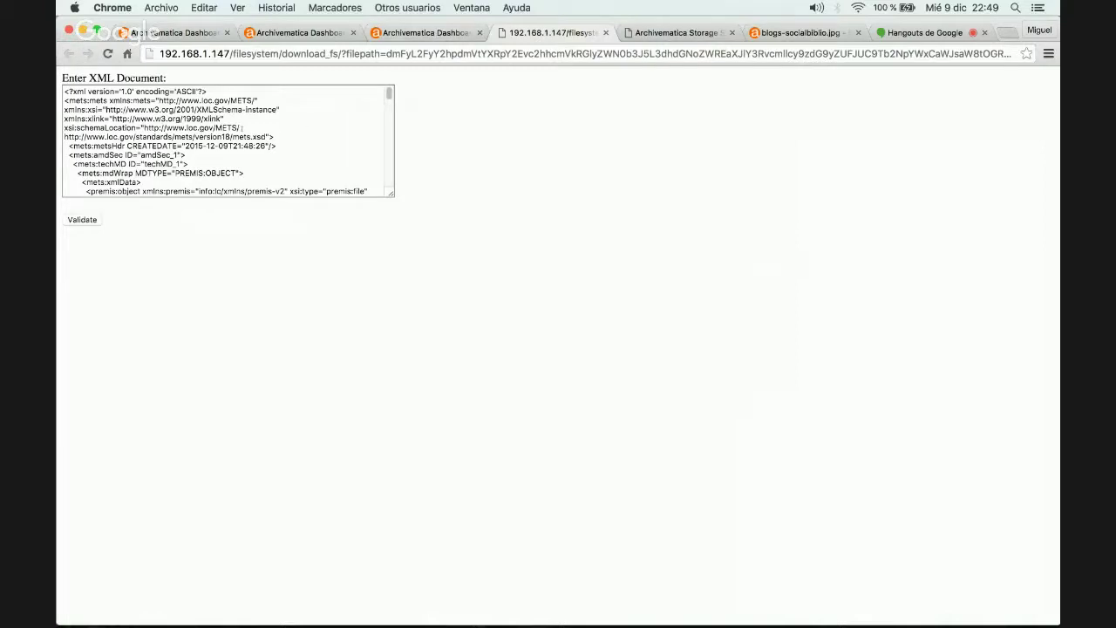
mouse_move(389, 98)
left_mouse_down()
mouse_move(390, 183)
mouse_move(389, 89)
left_mouse_up()
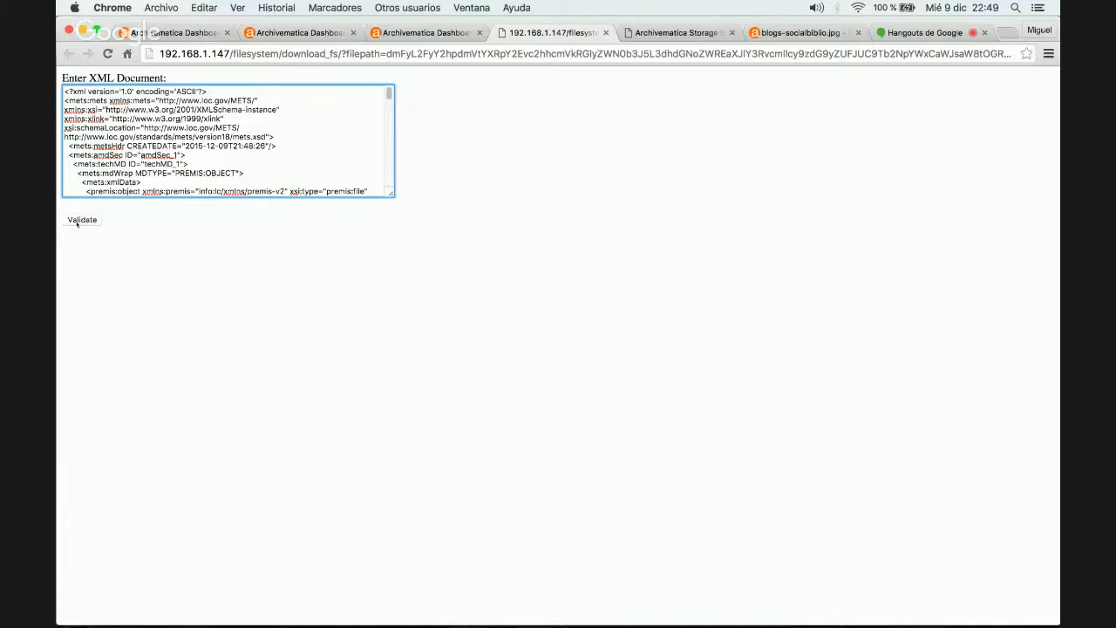
left_click(81, 220)
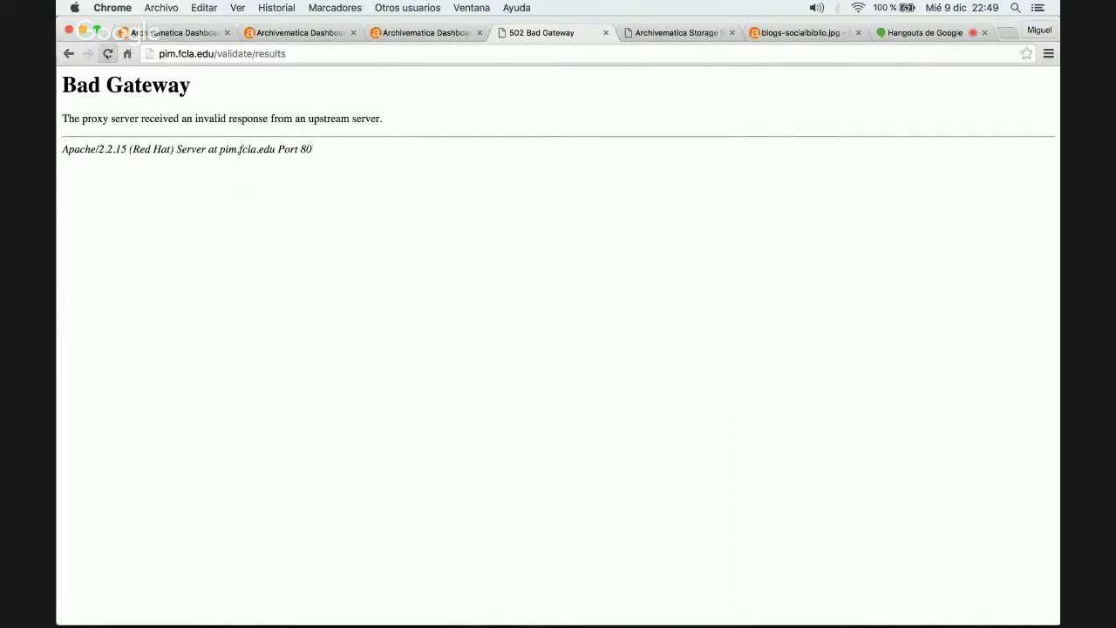
left_click(107, 53)
left_click(689, 160)
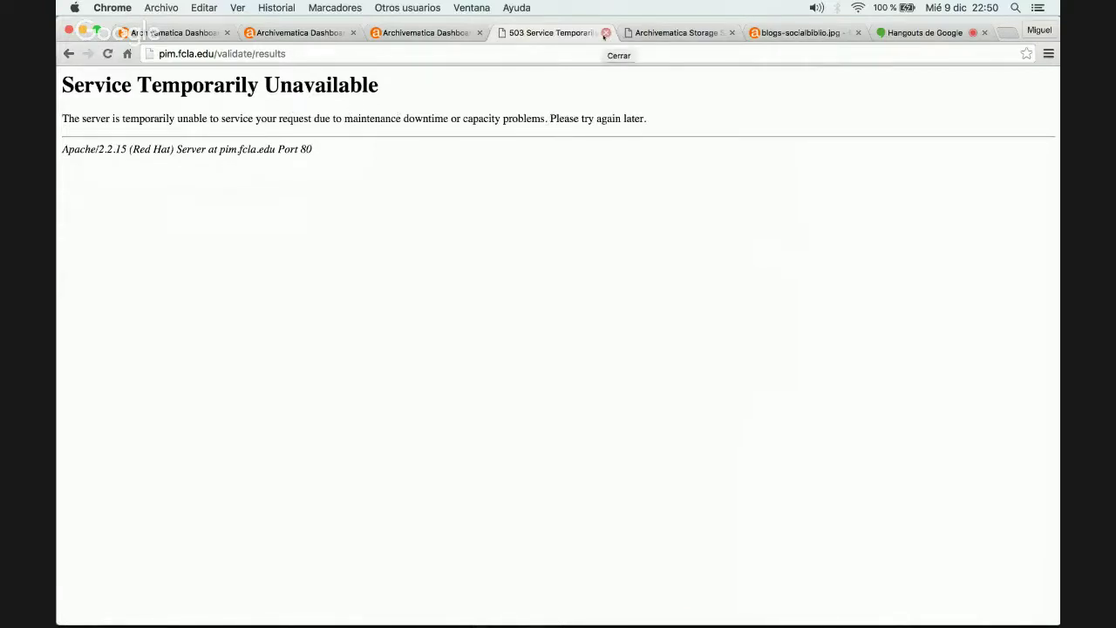
left_click(605, 33)
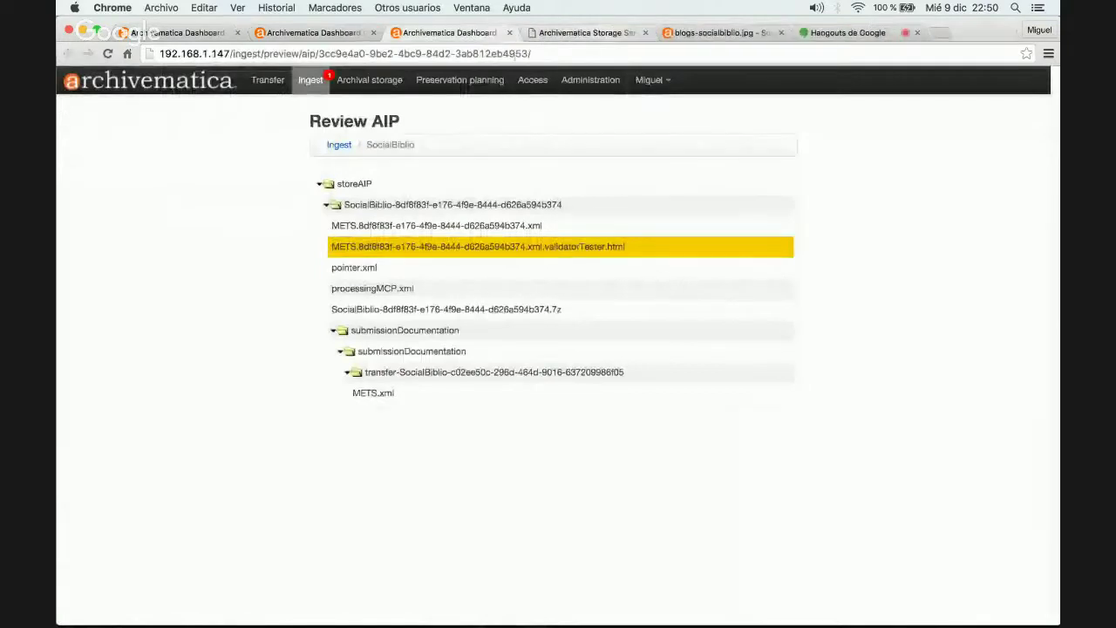
left_click(494, 245)
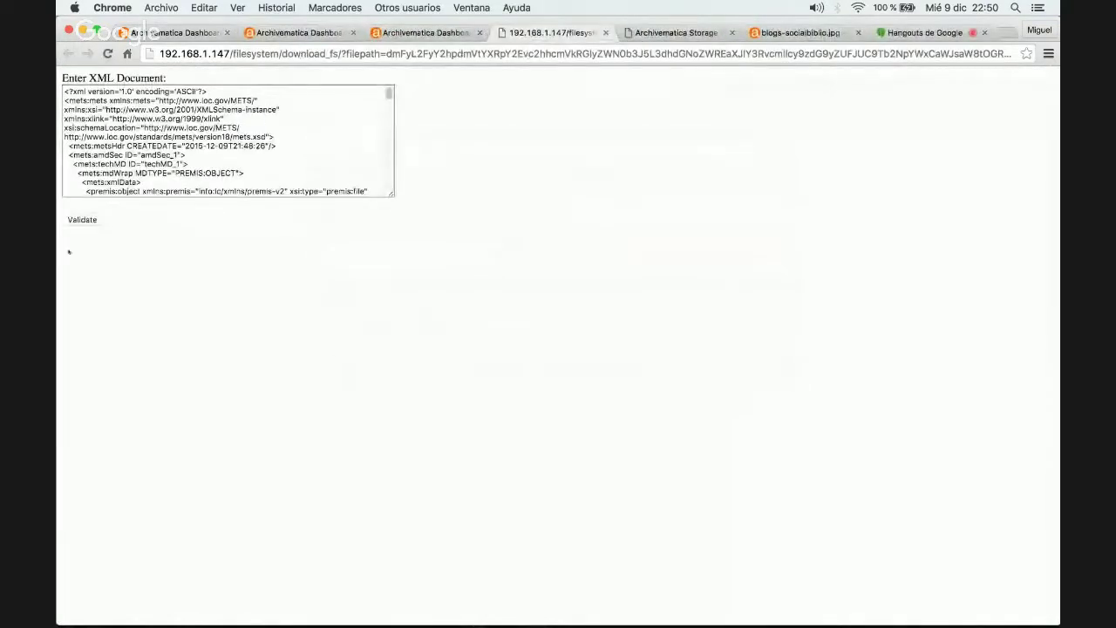
left_click(83, 220)
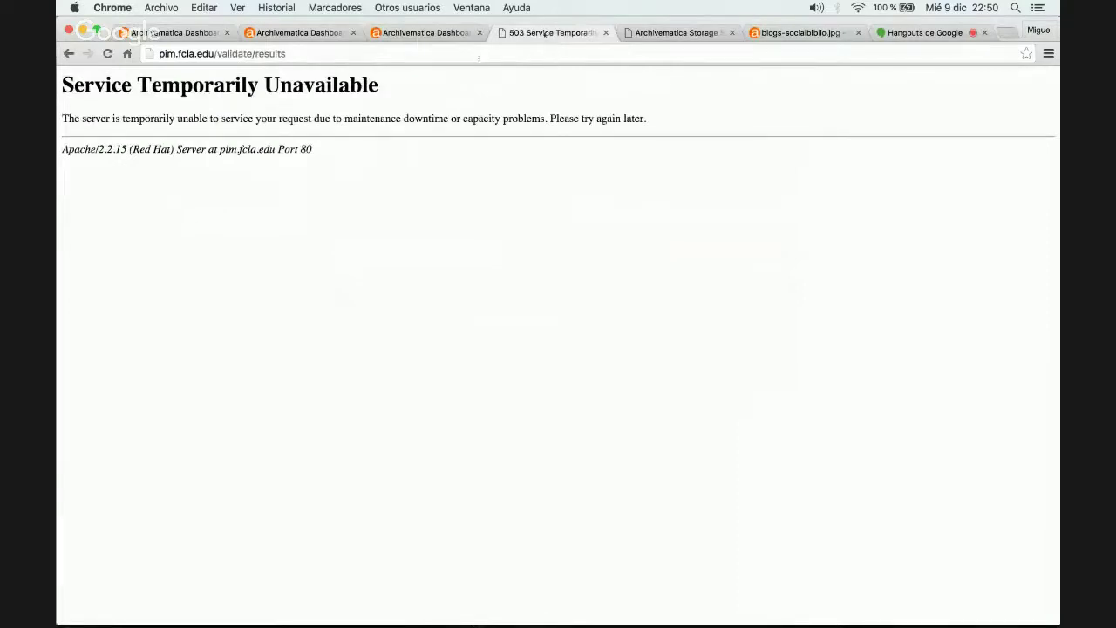
left_click(606, 32)
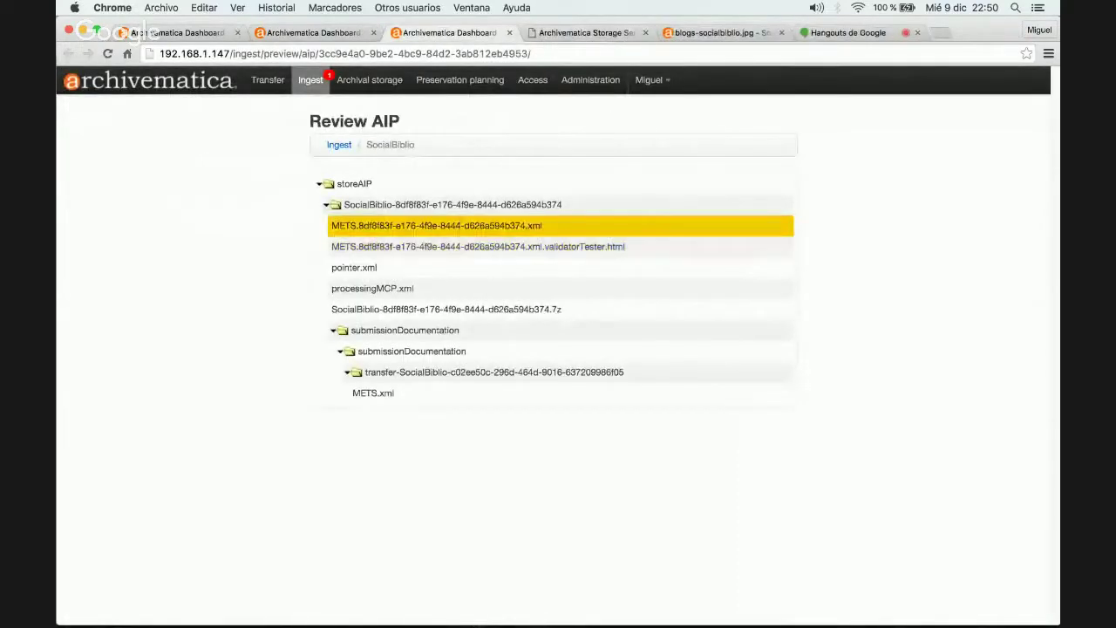
Return to the ingest list, store the SocialBiblio AIP in the standard Archivematica Directory, and close the duplicate dashboard page.
left_click(347, 146)
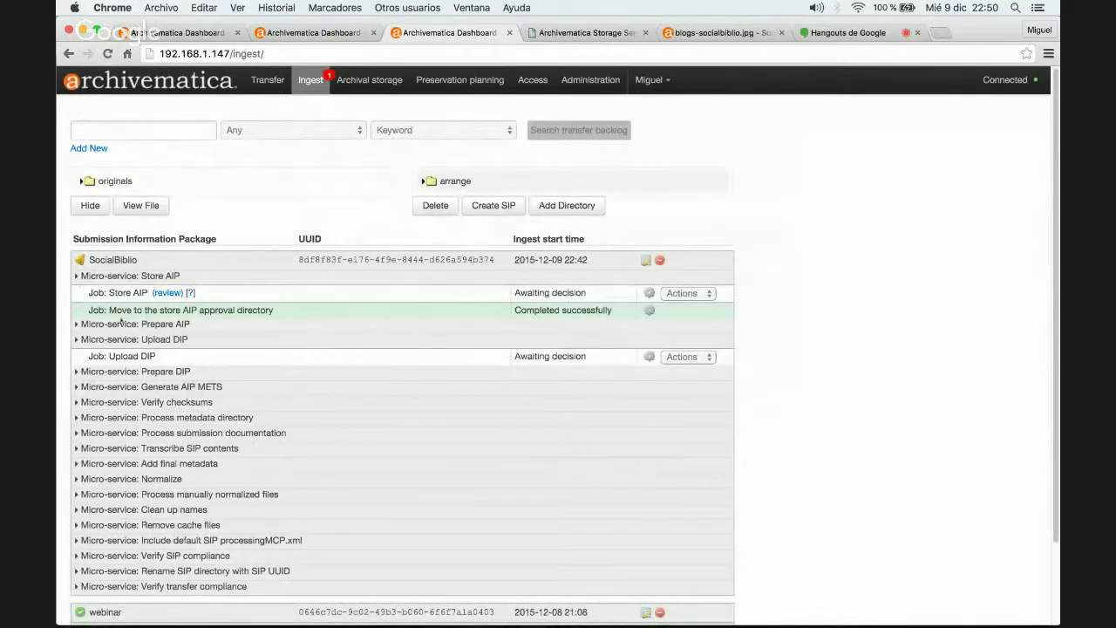
left_click(707, 294)
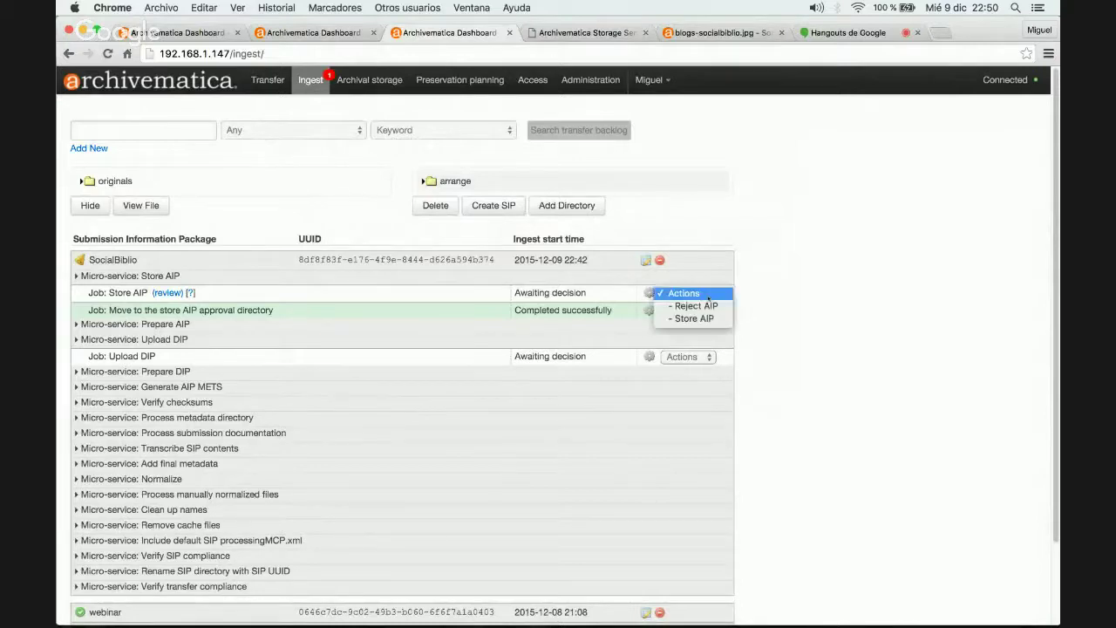
left_click(709, 318)
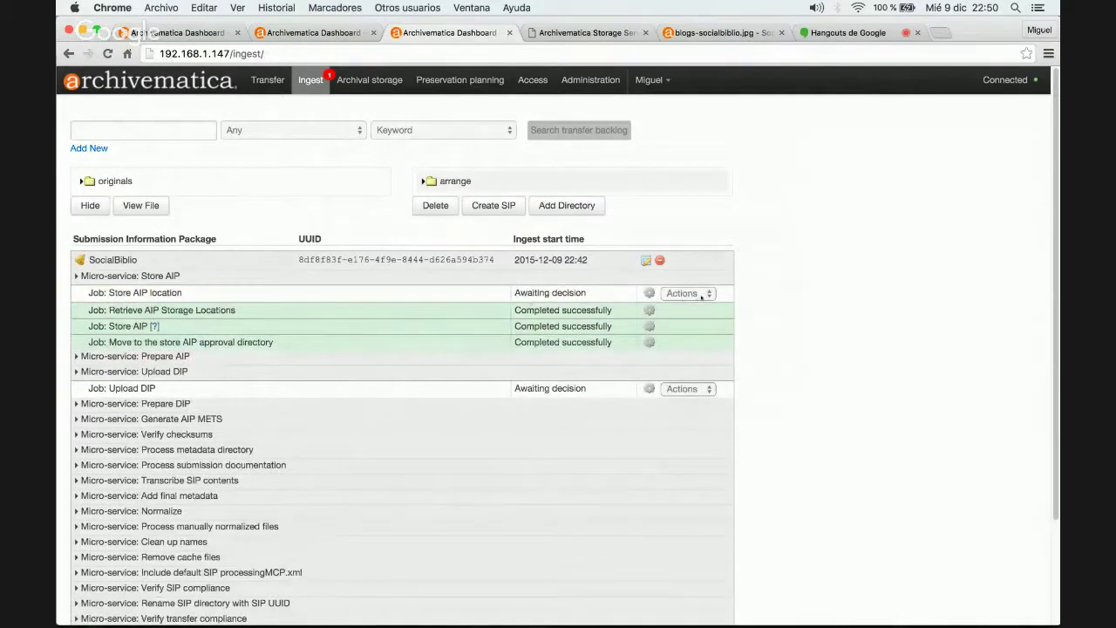
left_click(696, 297)
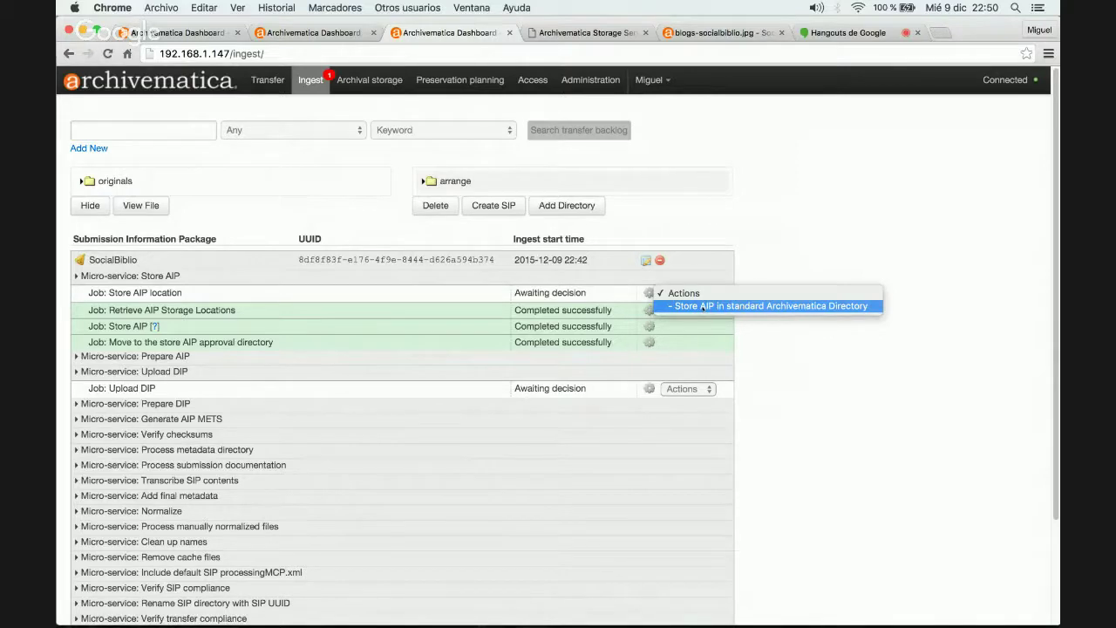
left_click(703, 306)
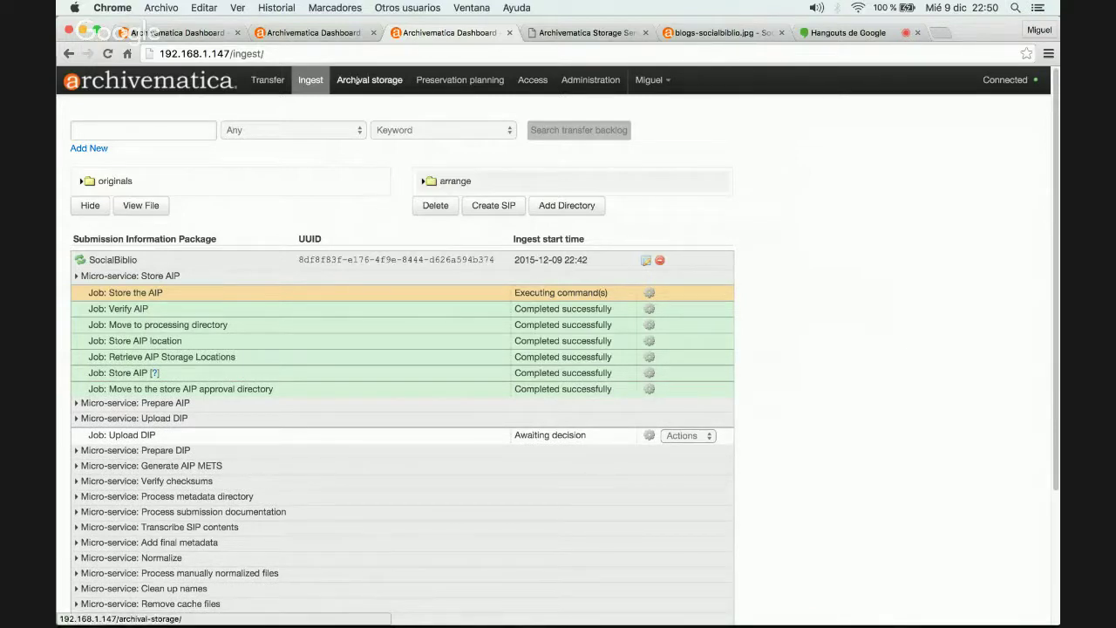
left_click(374, 32)
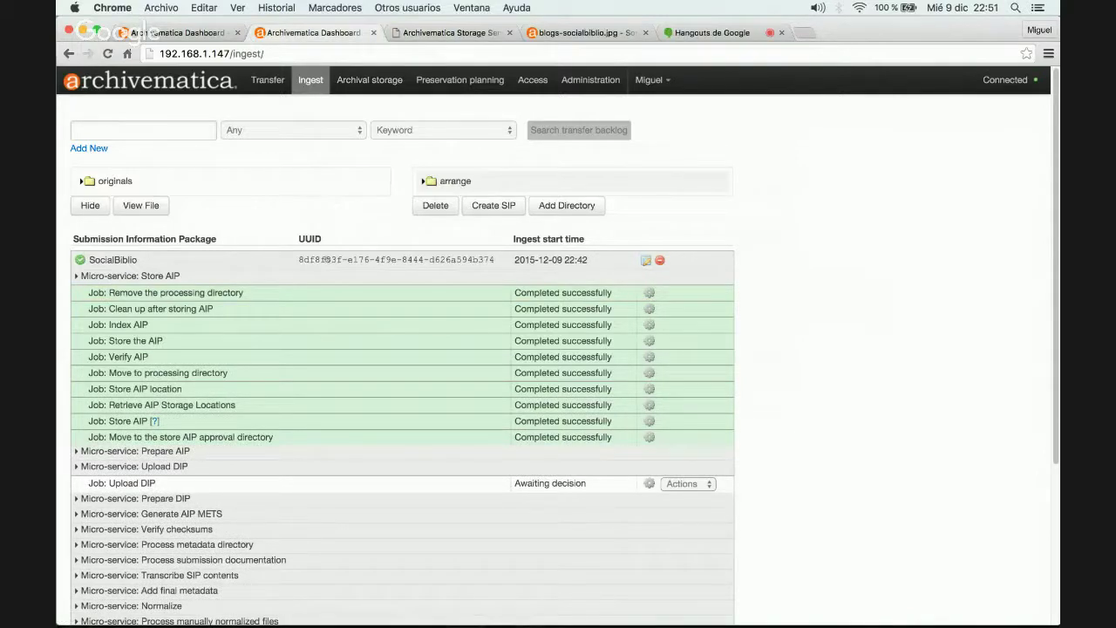
Check the SocialBiblio micro-services in the ingest list and download the stored SocialBiblio AIP from archival storage.
left_click(328, 259)
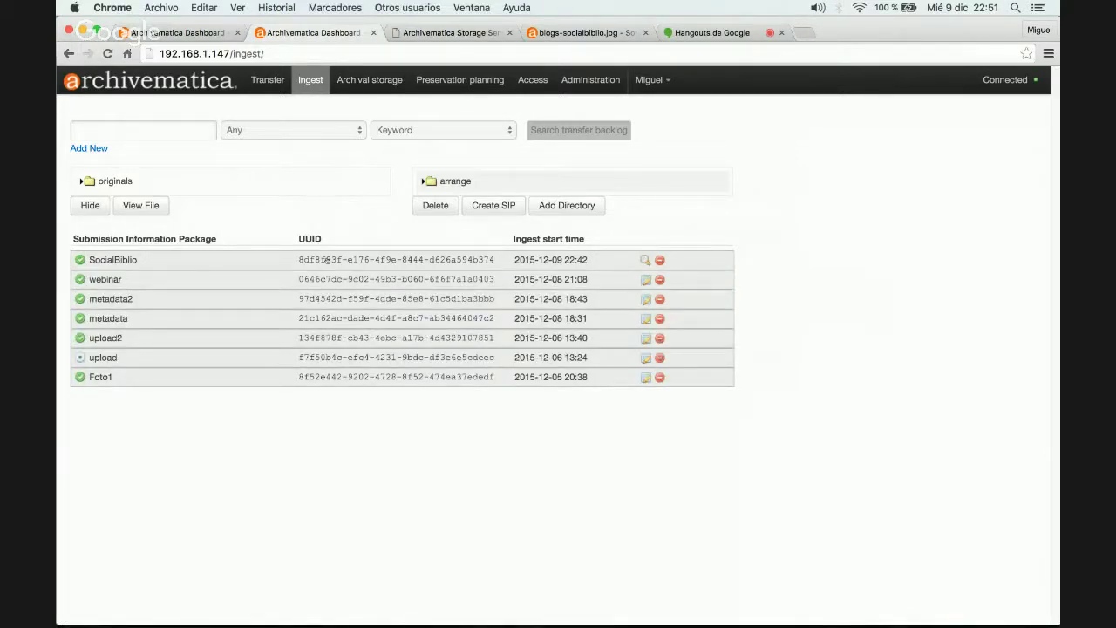
left_click(328, 259)
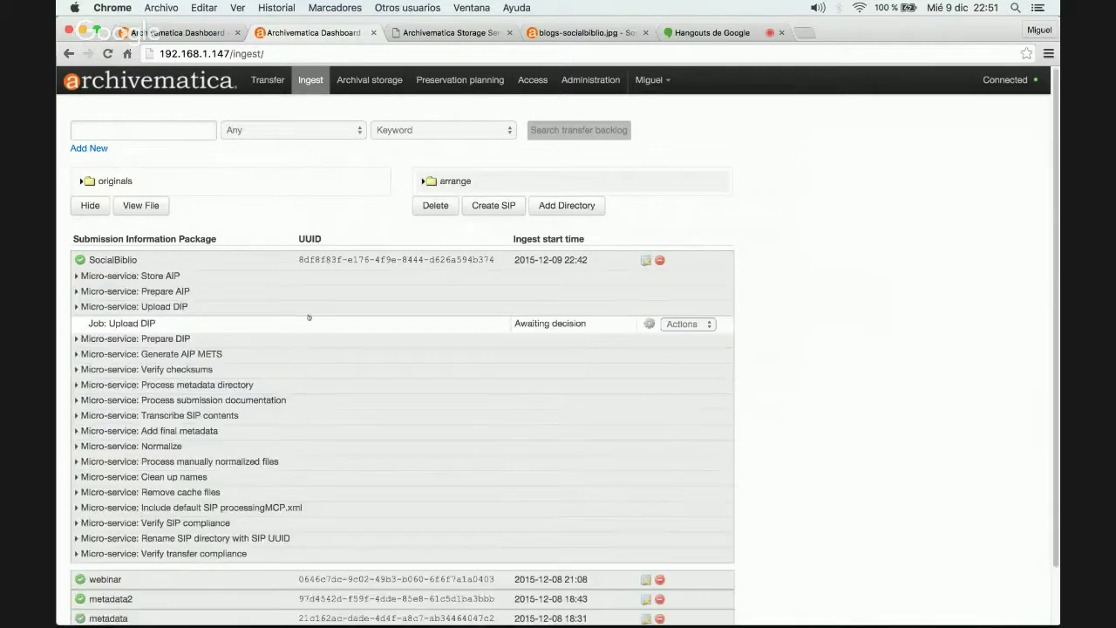
left_click(379, 85)
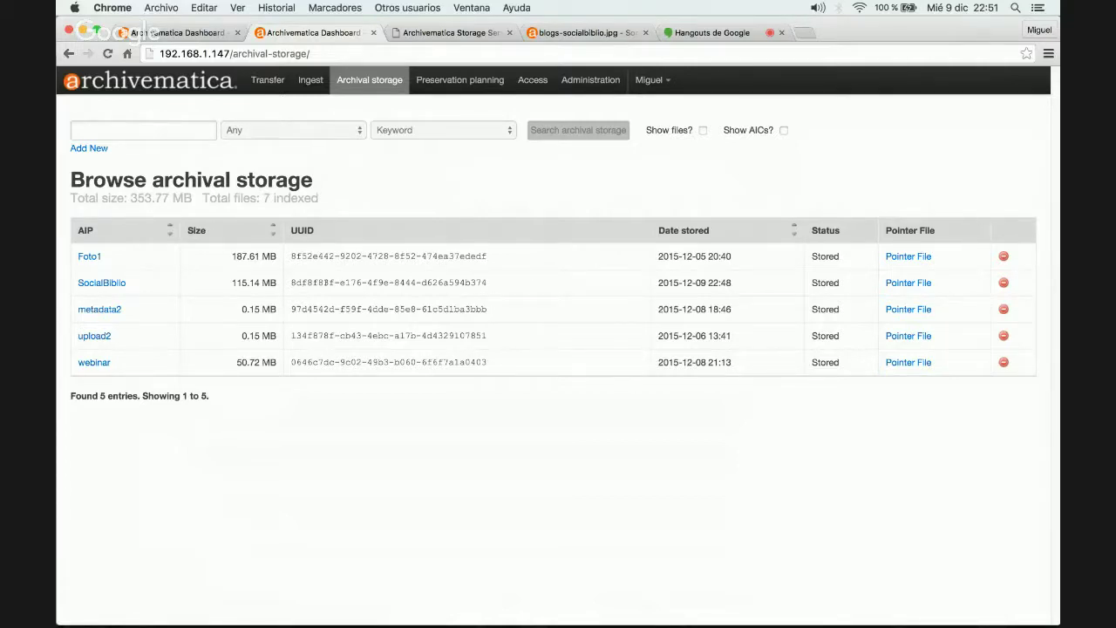
left_click(97, 284)
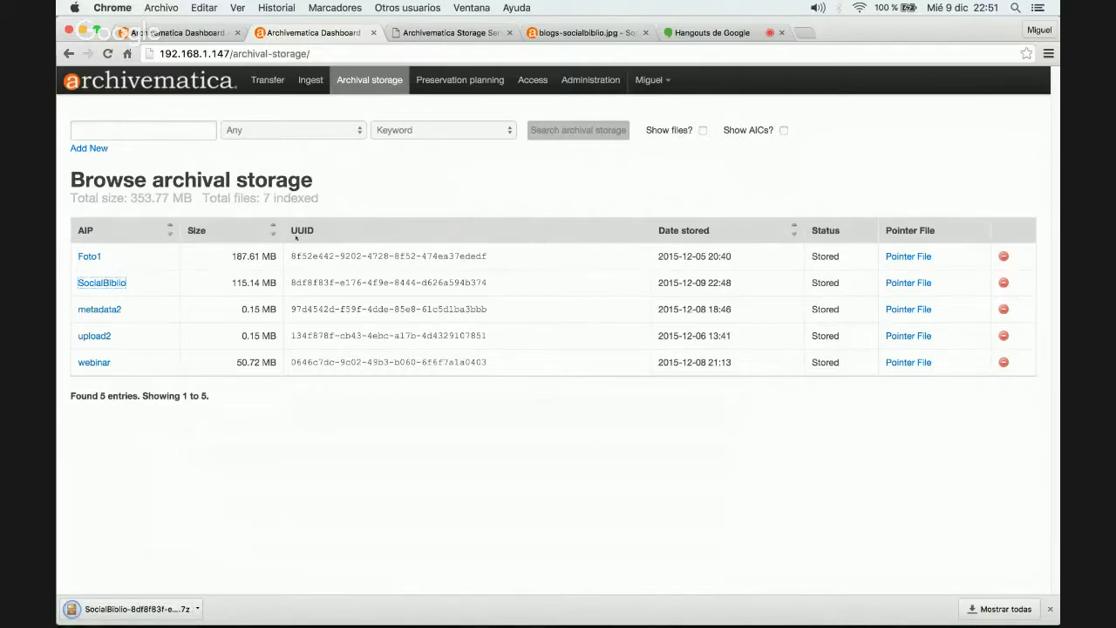
Switch to the Archivematica Storage Service and log in with the account username and password.
left_click(448, 33)
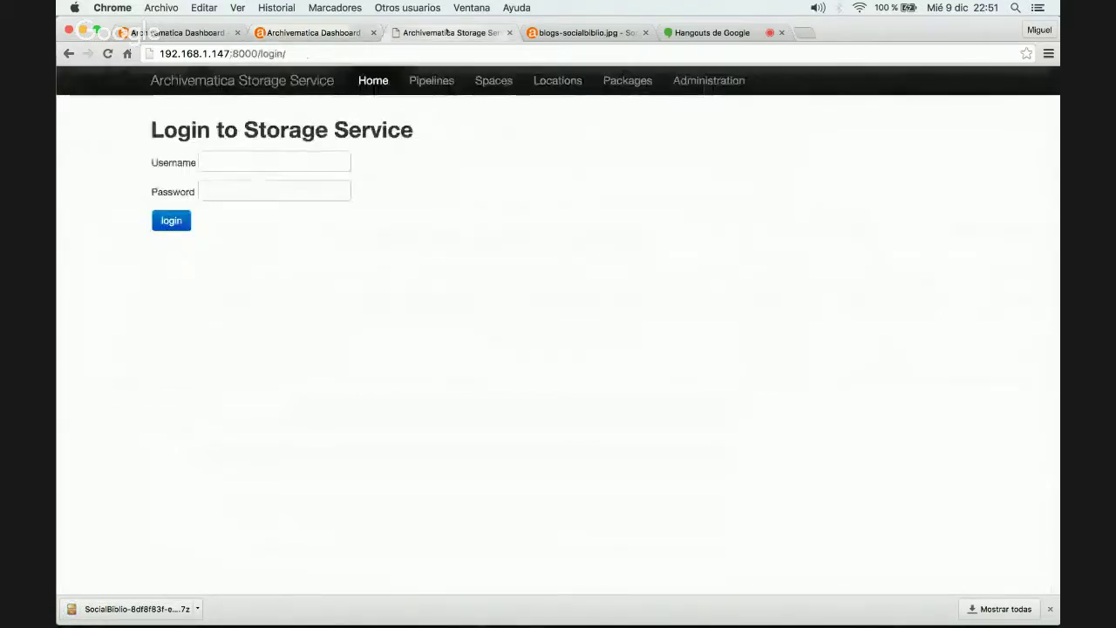
left_click(280, 159)
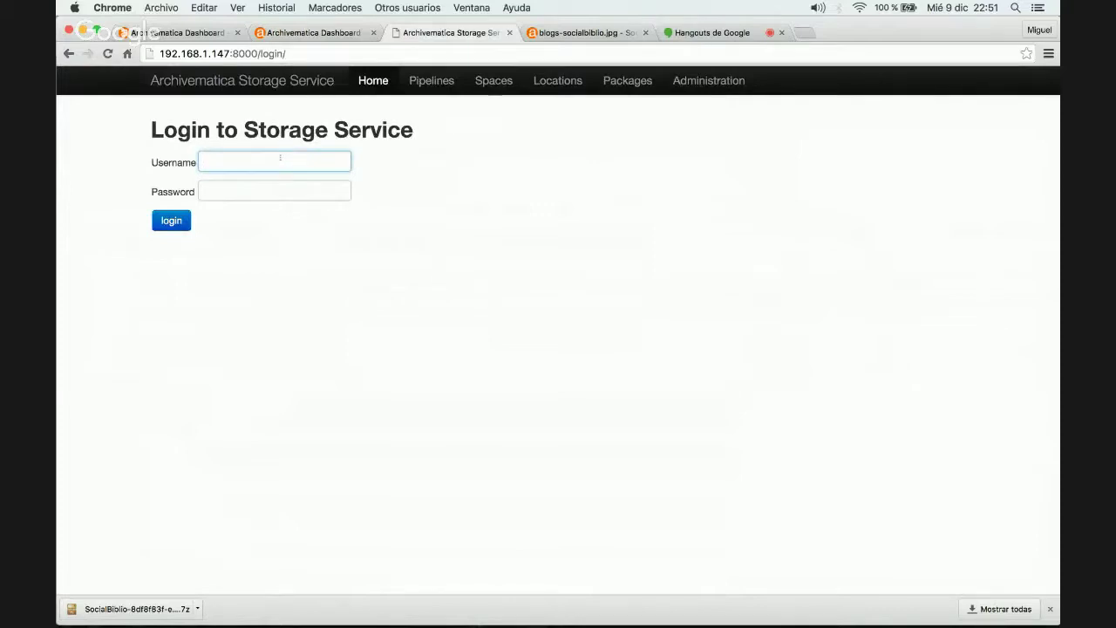
type("miguel")
key("Tab")
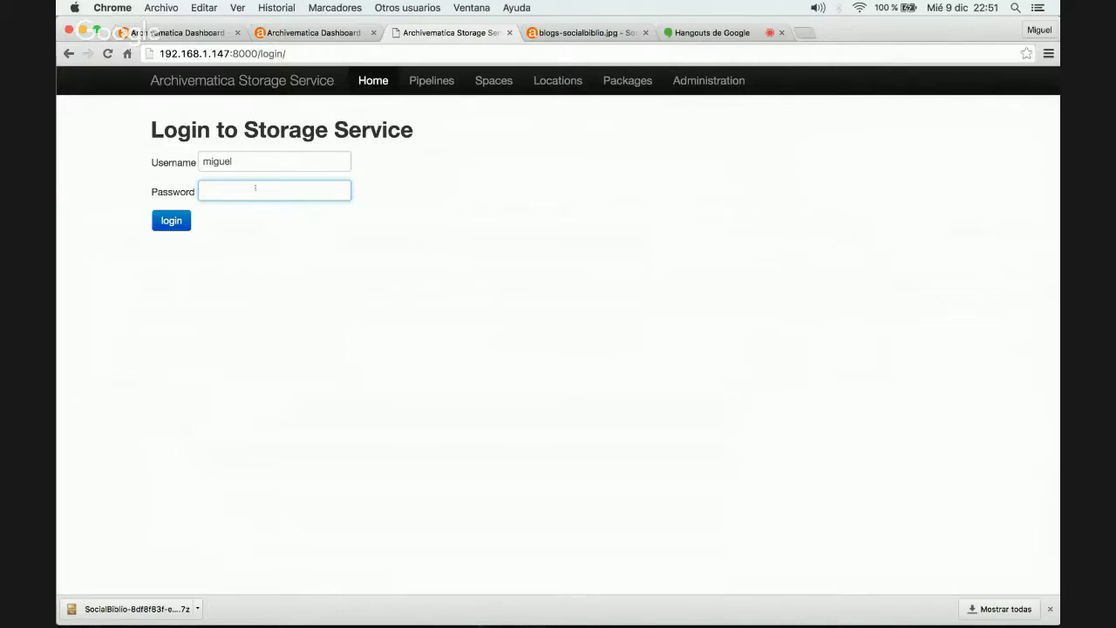
left_click(298, 38)
key("ctrl+Tab")
type("•••••••")
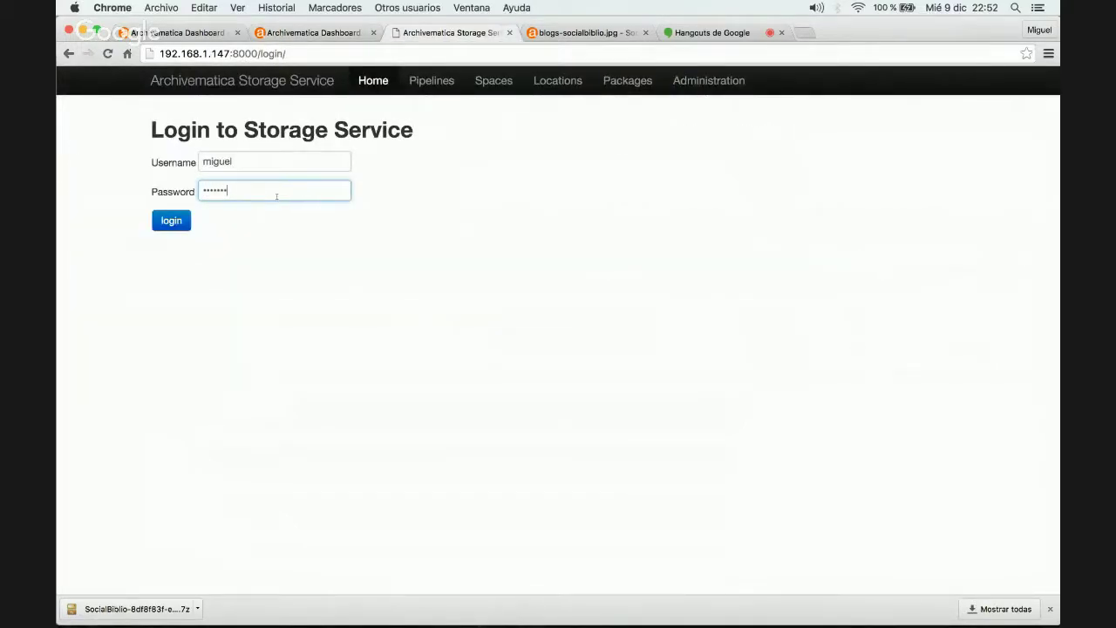
key("Return")
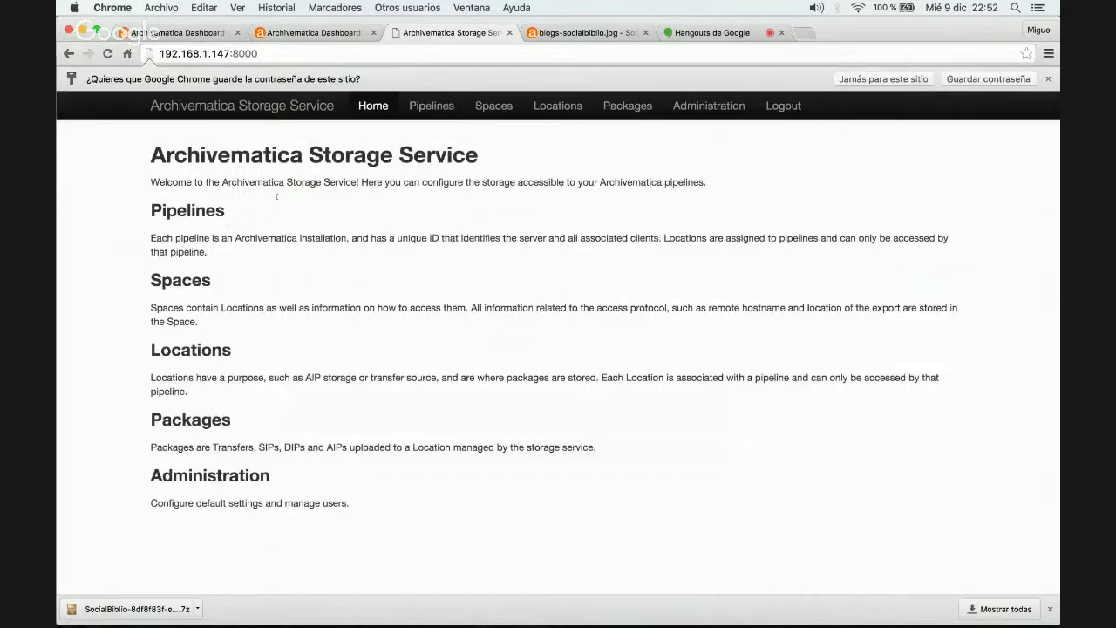
Examine the Storage Service's pipelines, spaces and locations.
left_click(432, 105)
left_click(486, 92)
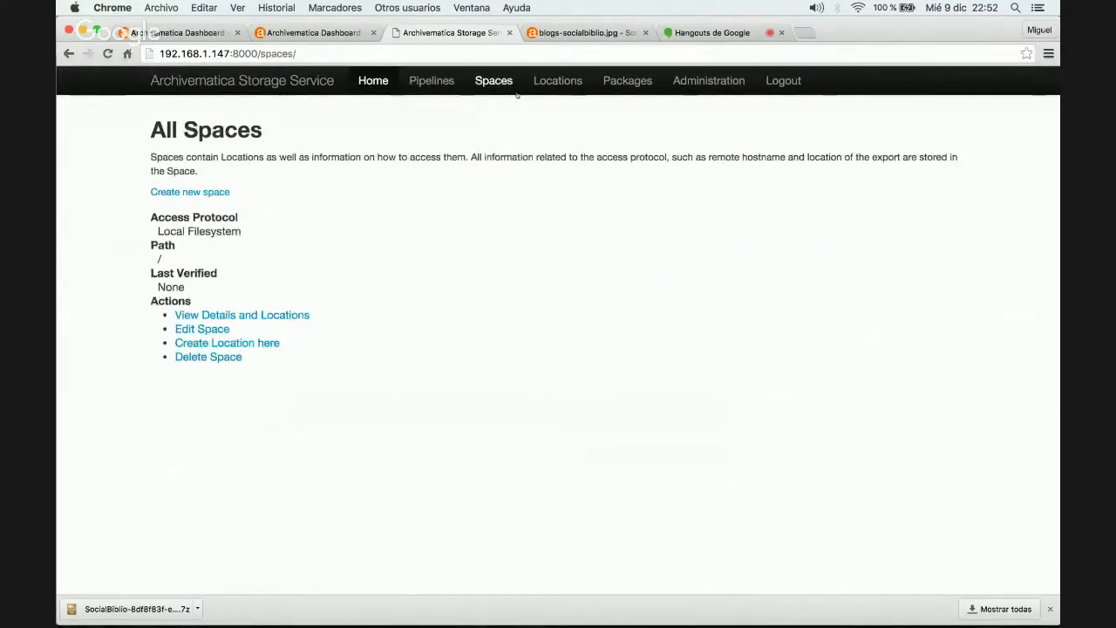
left_click(543, 88)
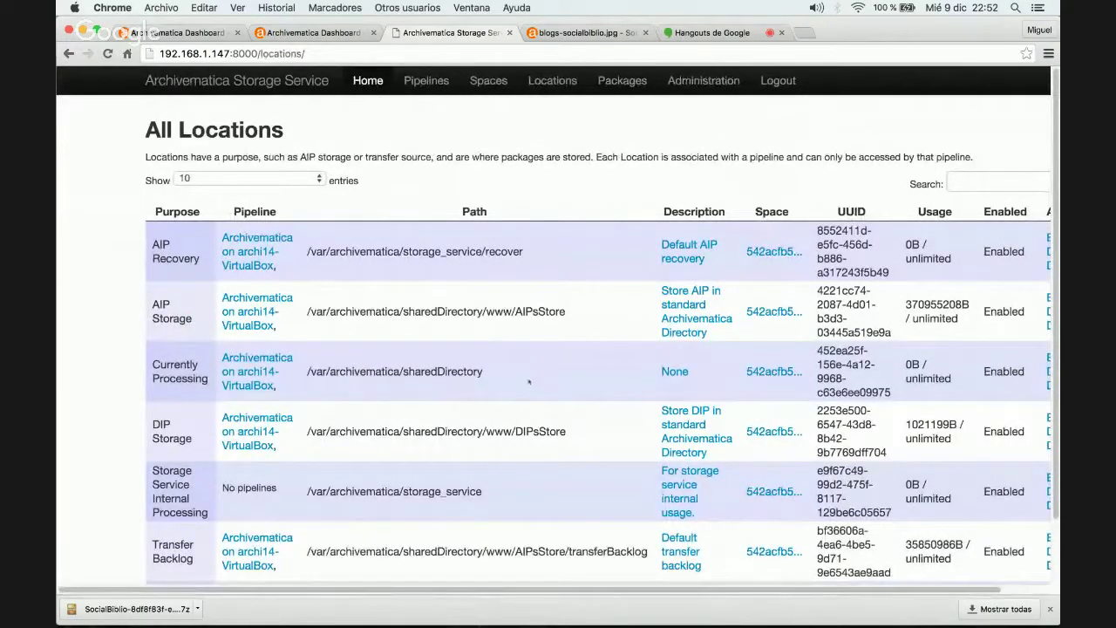
Examine the Storage Service's list of all packages, sorted by type, including locations, sizes, statuses and available actions.
left_click(615, 85)
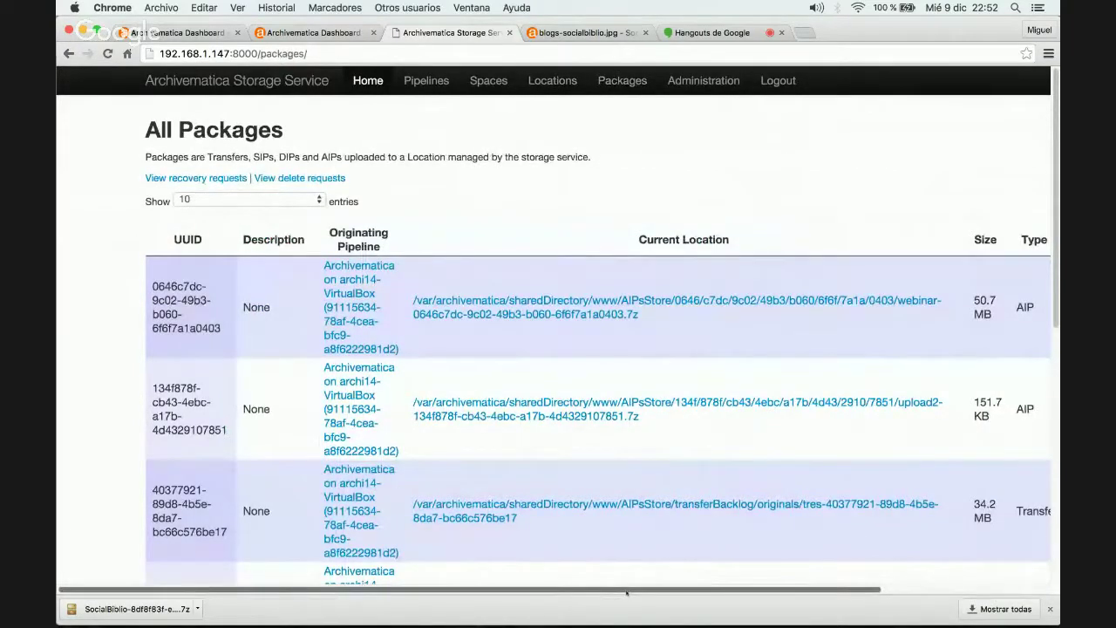
left_click_drag(626, 595, 805, 571)
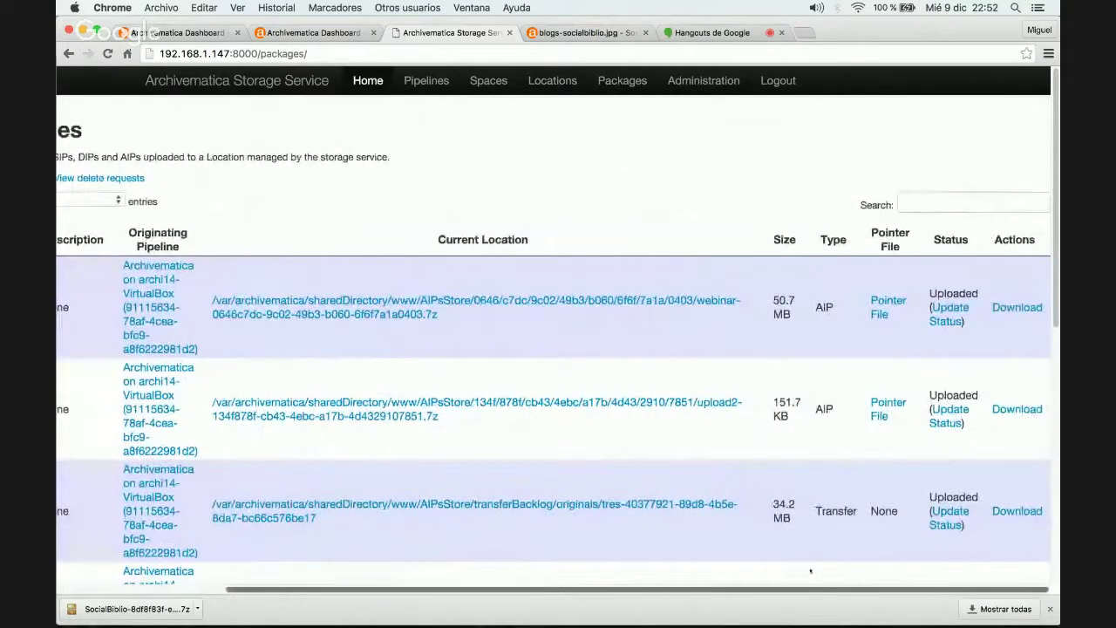
left_click(824, 242)
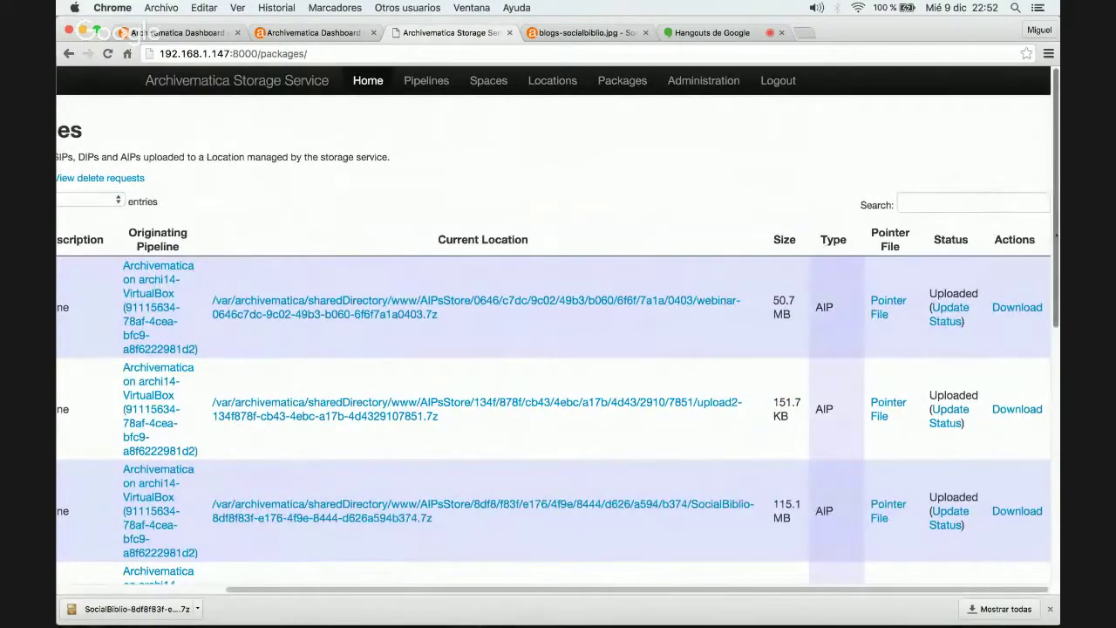
scroll(823, 243, "down", 1)
scroll(558, 340, "down", 5)
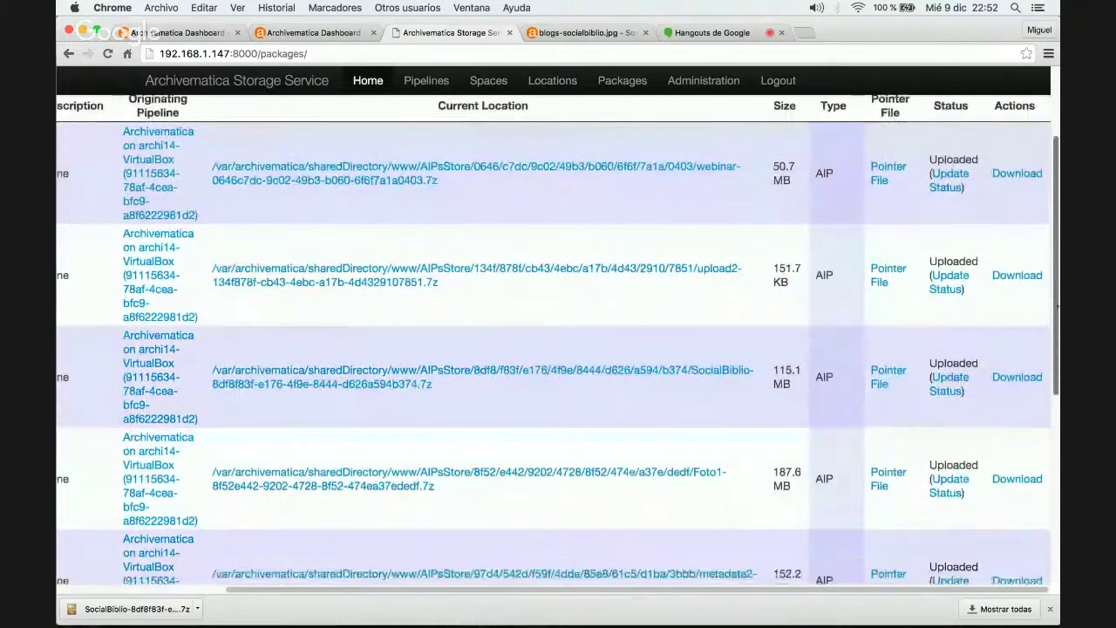
scroll(559, 341, "down", 4)
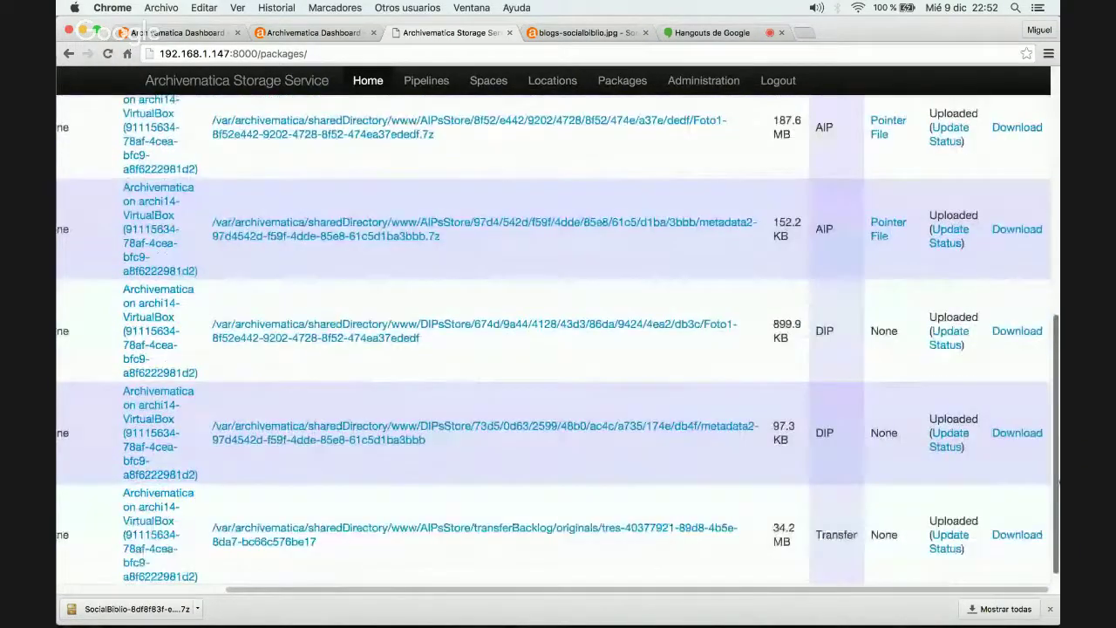
scroll(982, 184, "left", 5)
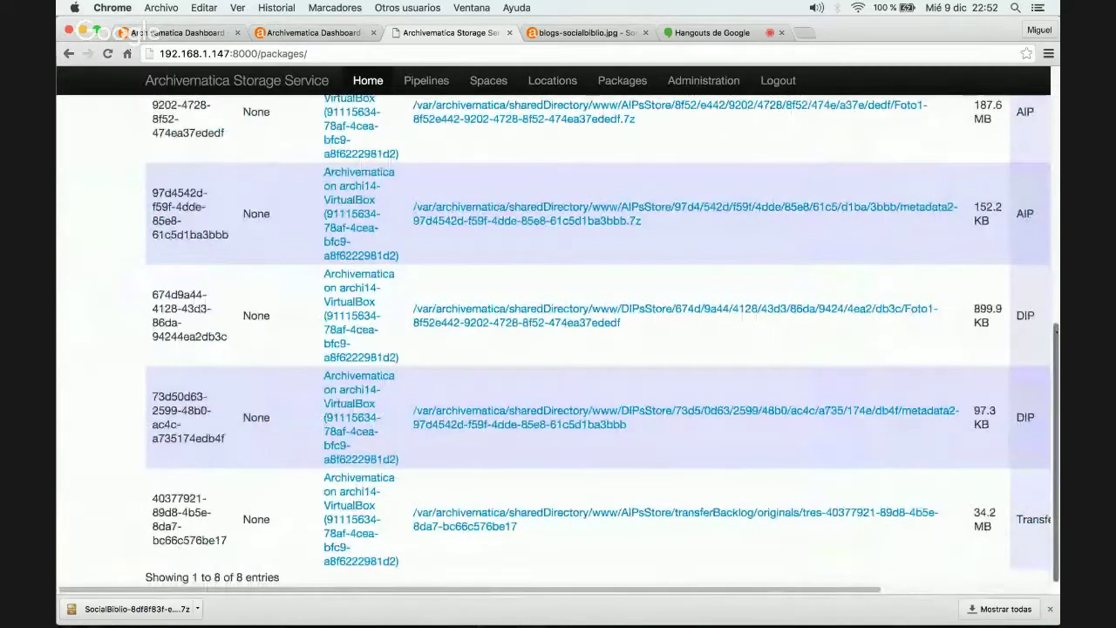
scroll(983, 184, "up", 10)
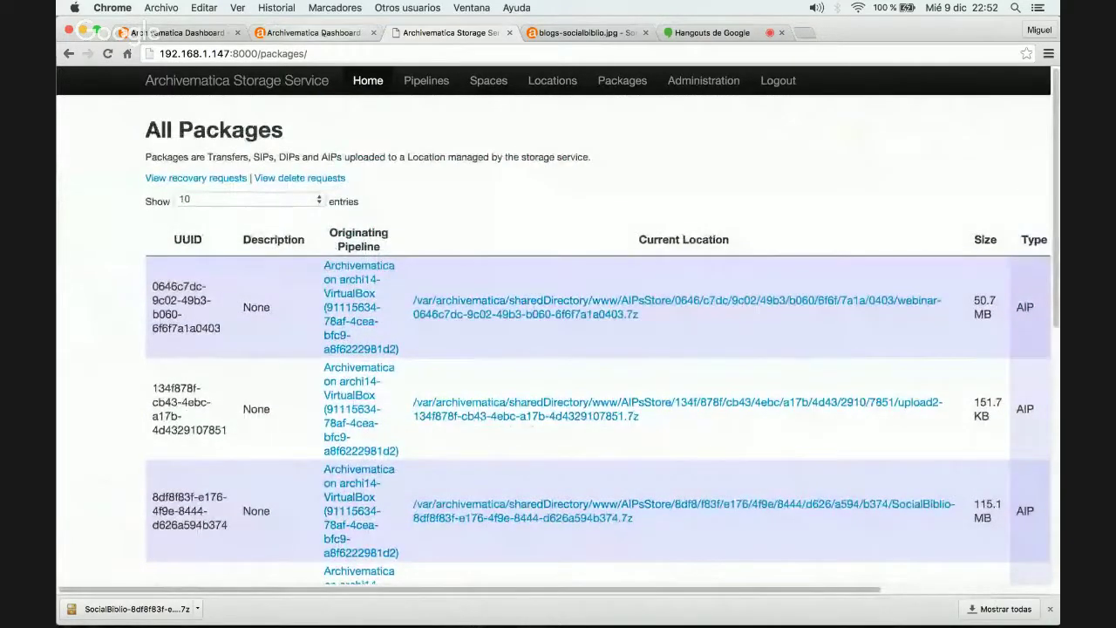
Switch to the Archivematica dashboard, request deletion of the Foto1 AIP with the reason "erroneo", and reload archival storage.
left_click(312, 32)
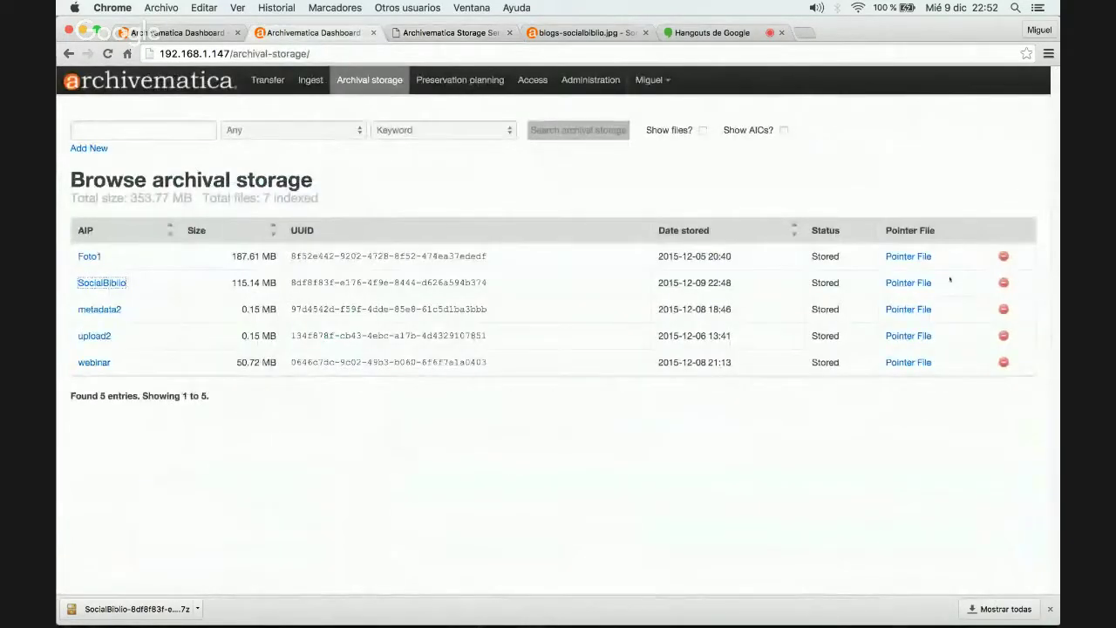
left_click(1004, 257)
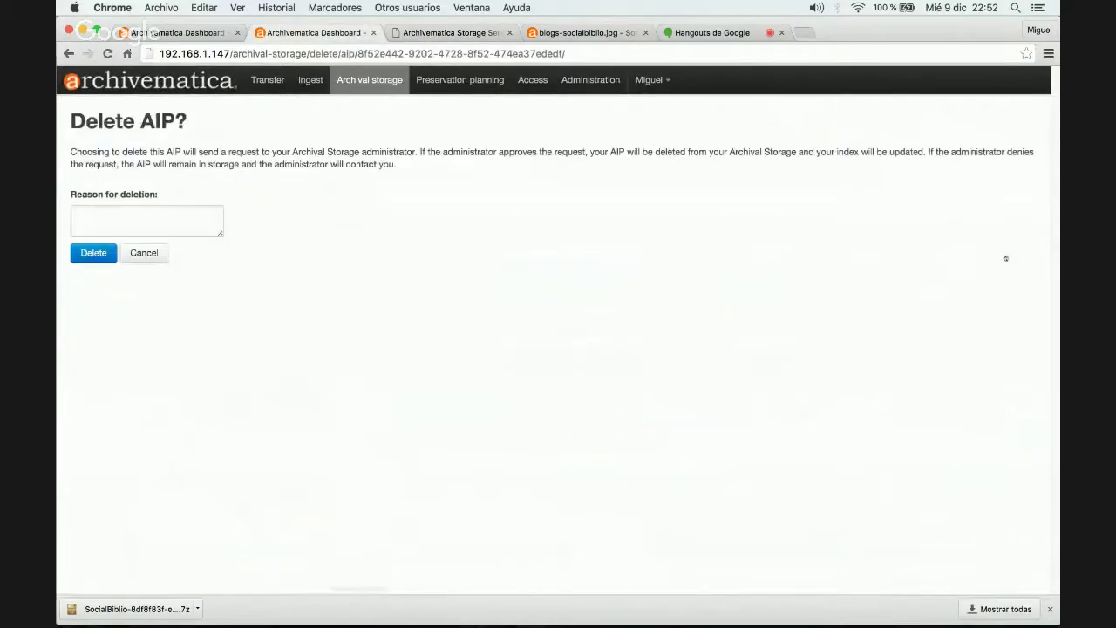
left_click(170, 226)
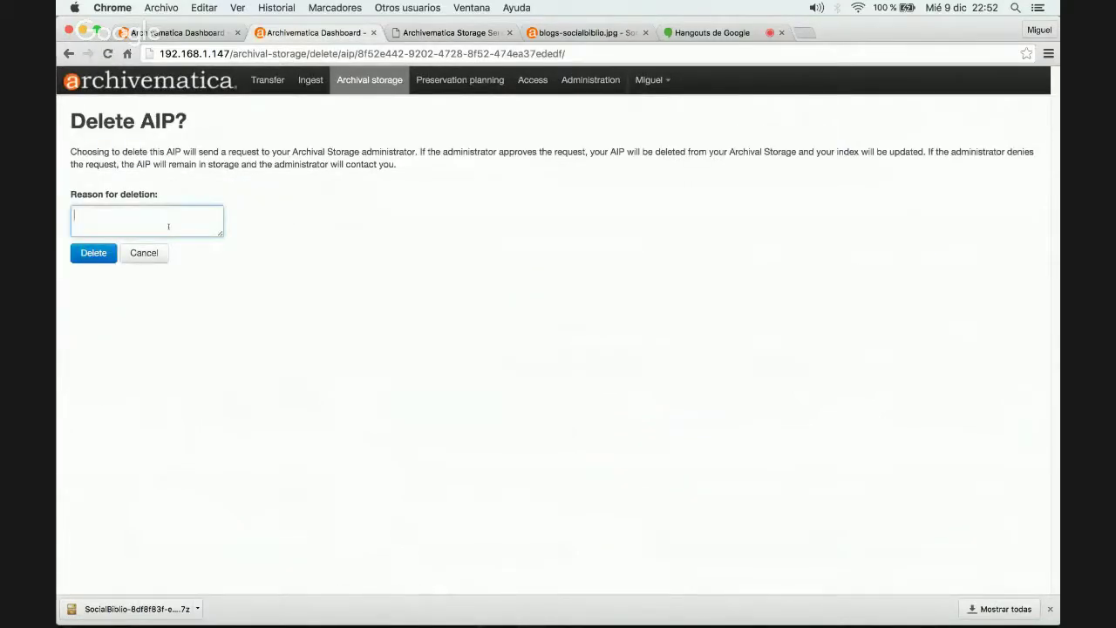
type("erroneo")
left_click(86, 252)
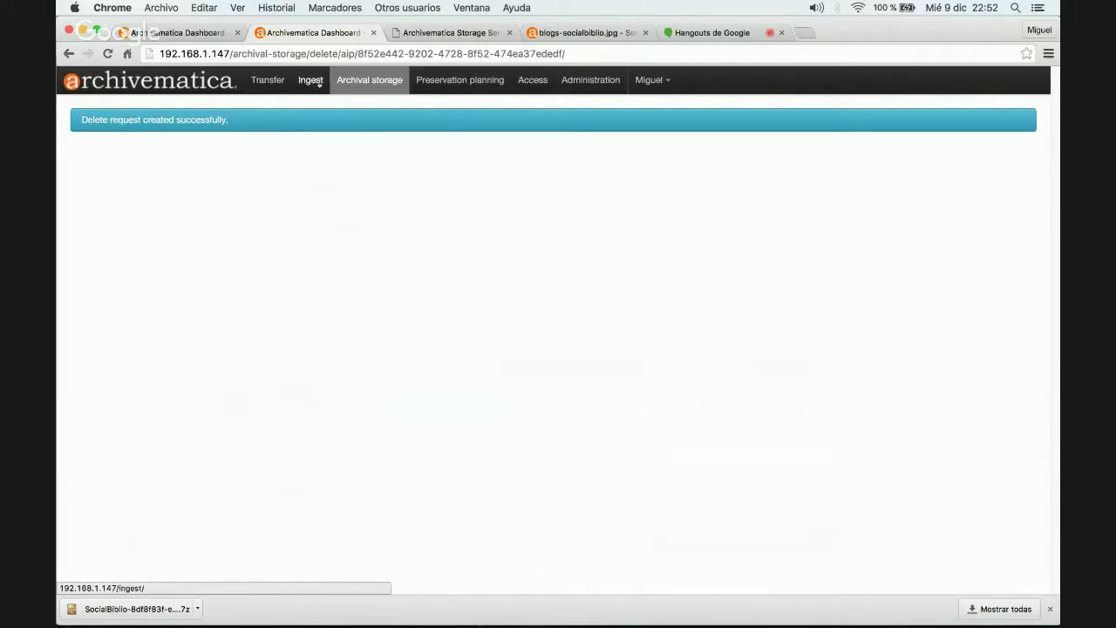
left_click(366, 80)
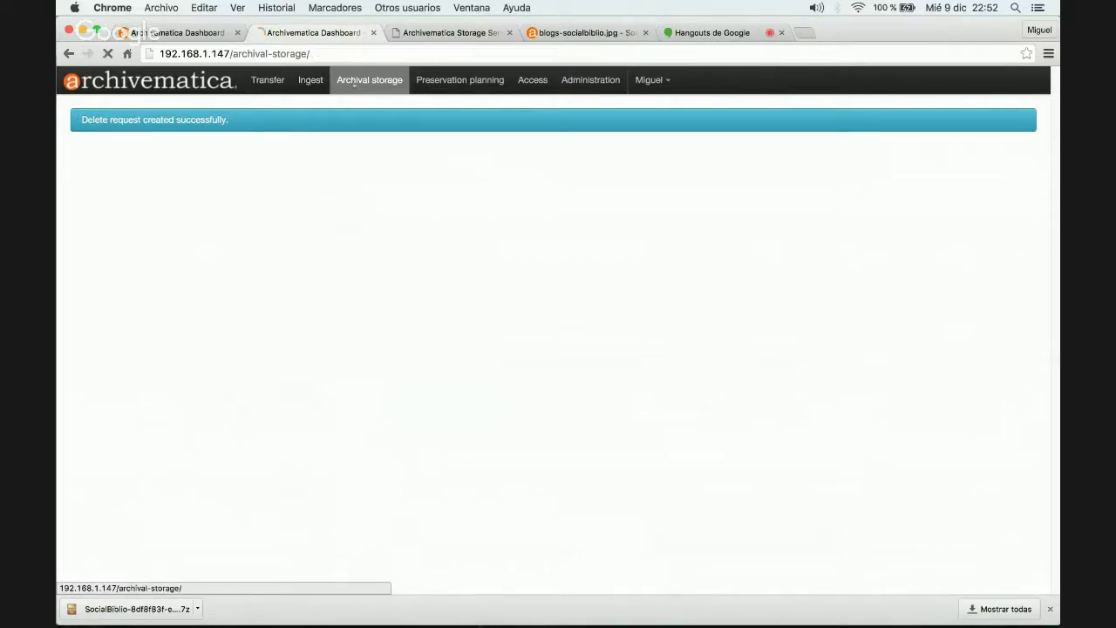
Review the Foto1 delete request and its approve and reject options in the Storage Service, and check Foto1's status in archival storage.
left_click(451, 32)
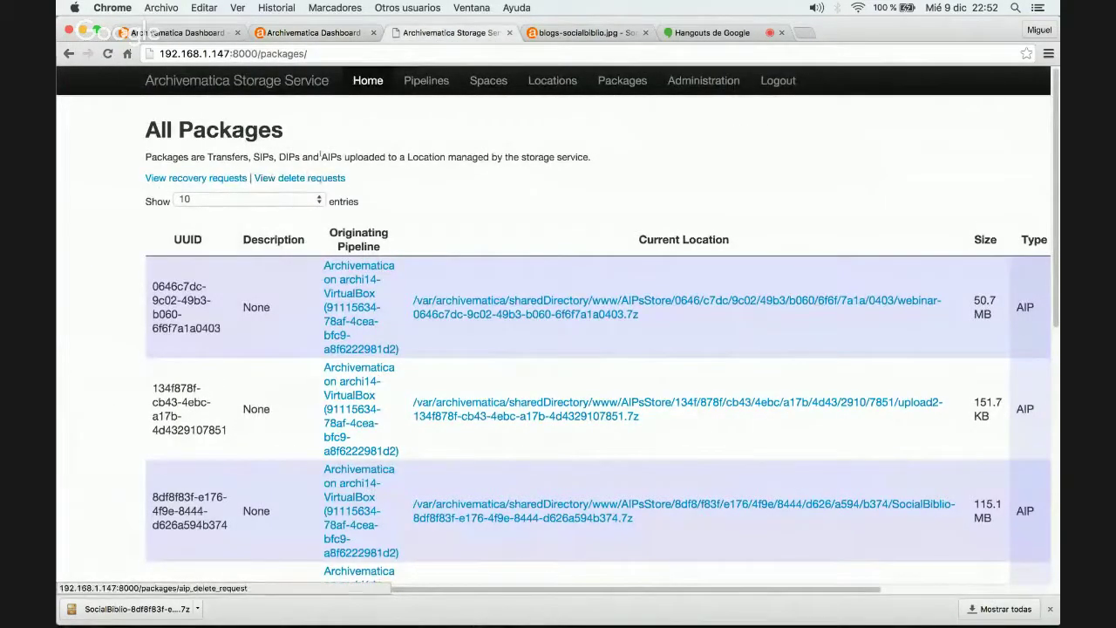
left_click(295, 182)
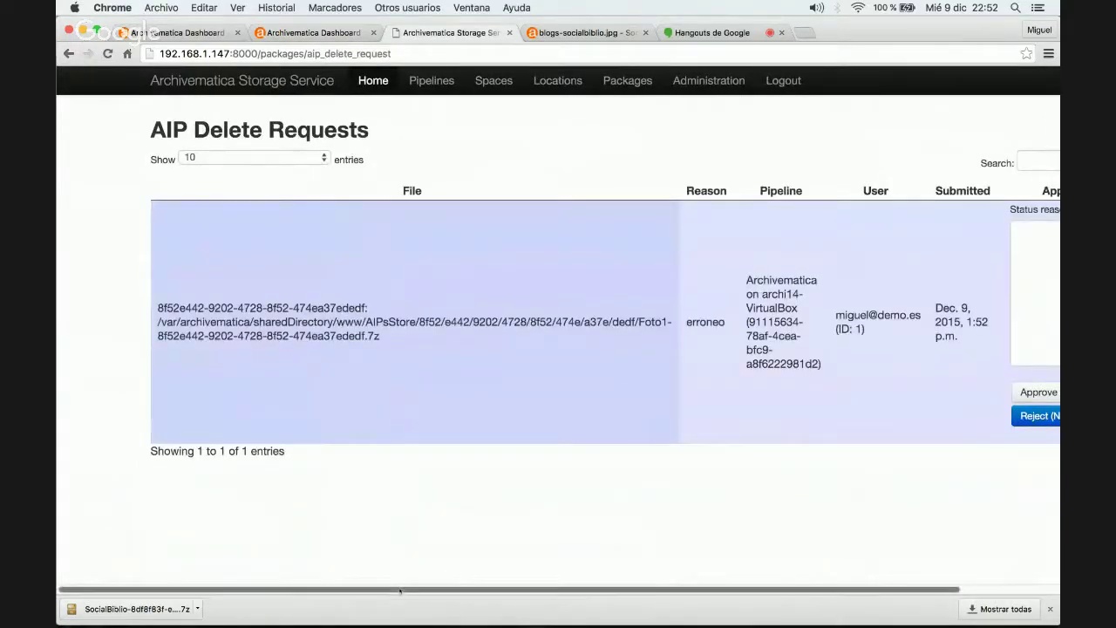
left_click_drag(407, 589, 517, 589)
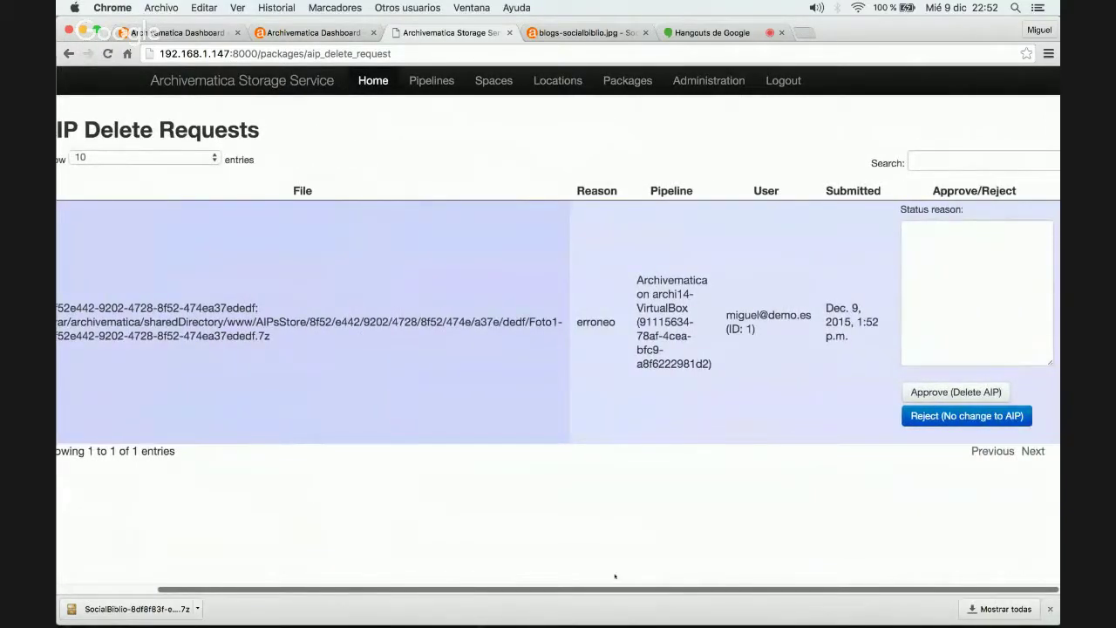
left_click(937, 417)
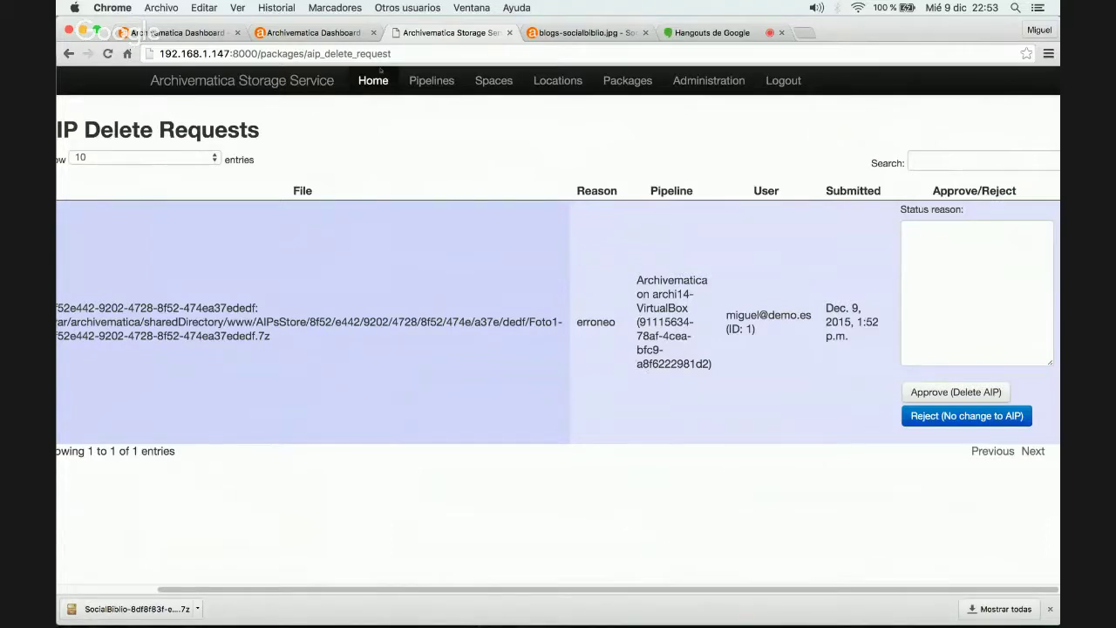
left_click(295, 35)
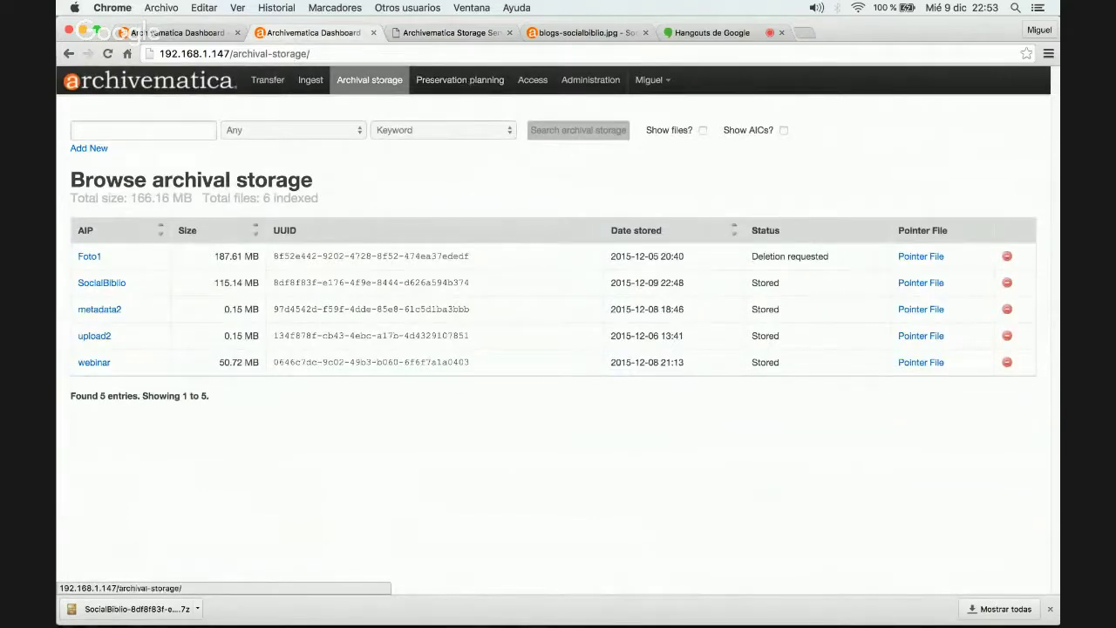
Open the ingest list and examine the actions available for the SocialBiblio Upload DIP job without choosing one.
left_click(311, 79)
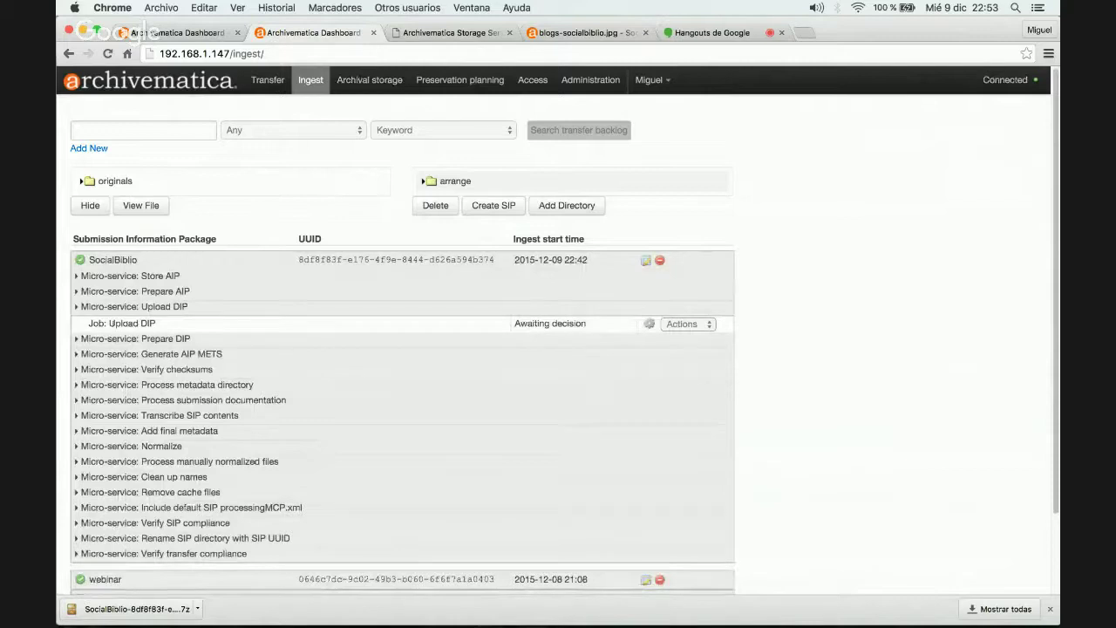
left_click_drag(115, 323, 170, 323)
left_click(172, 325)
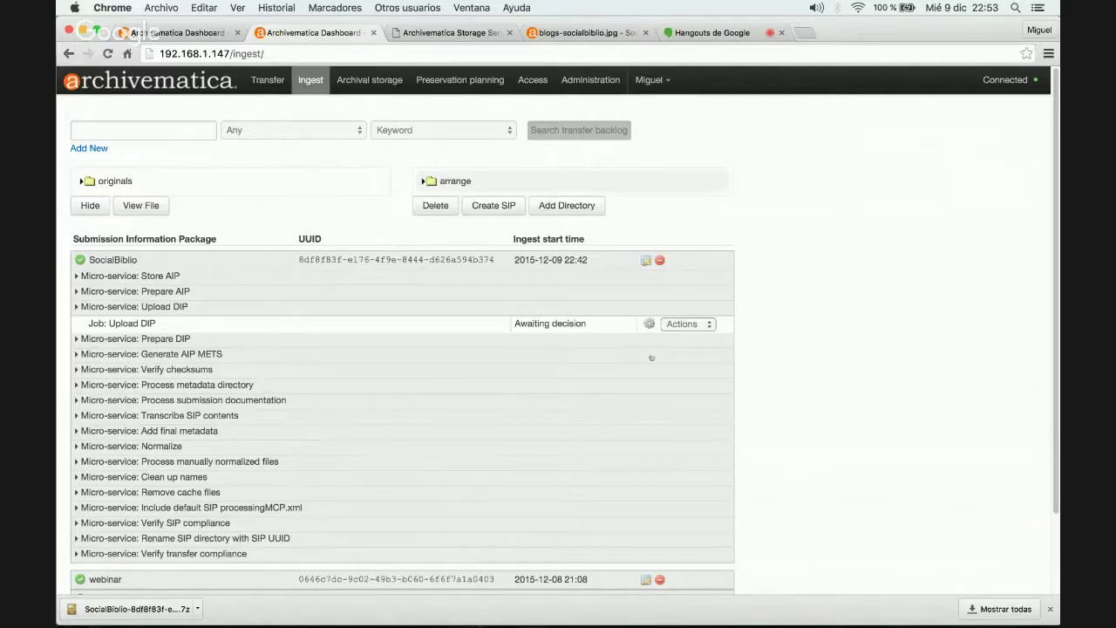
left_click(688, 323)
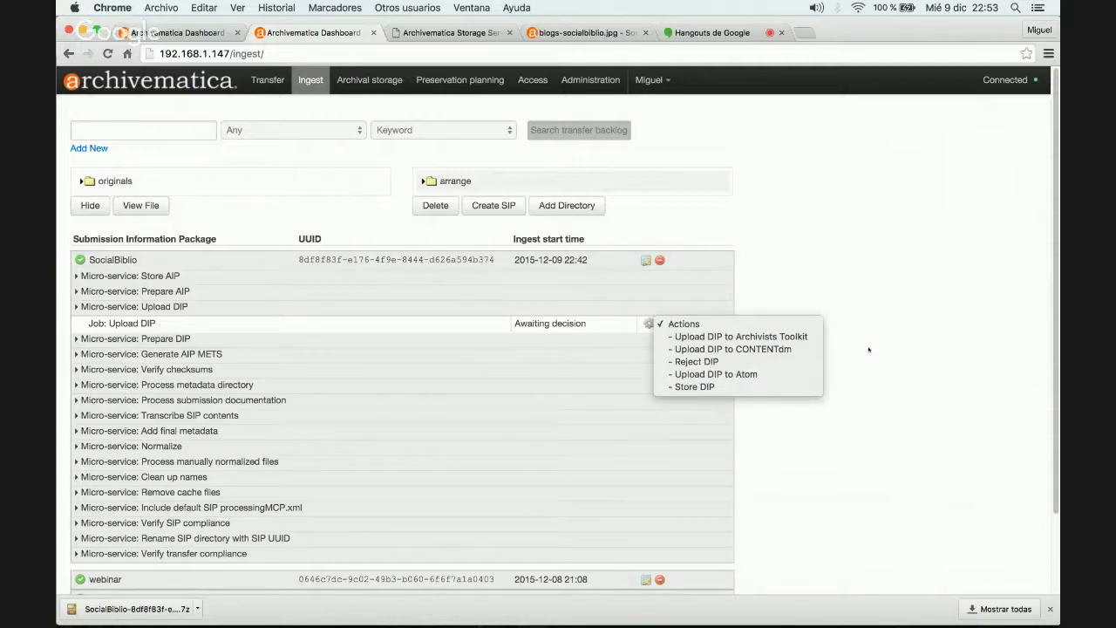
left_click(592, 35)
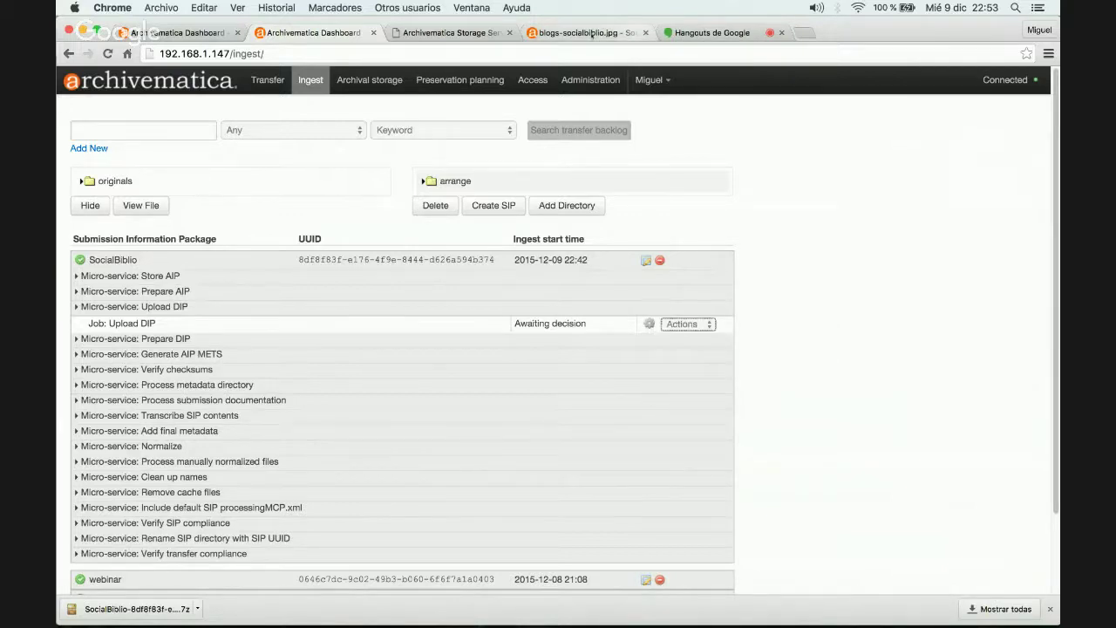
Switch to AtoM and view the SocialBiblio description and its items blogs-socialbiblio.jpg and DSC_1525.png, ending on the SocialBiblio record.
left_click(592, 35)
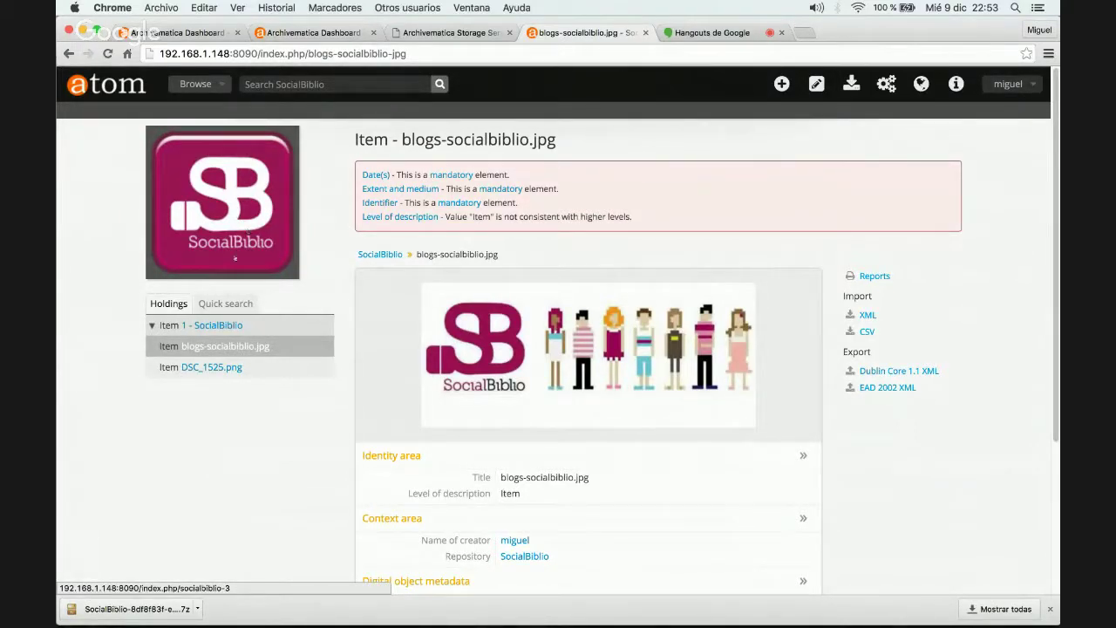
left_click(219, 326)
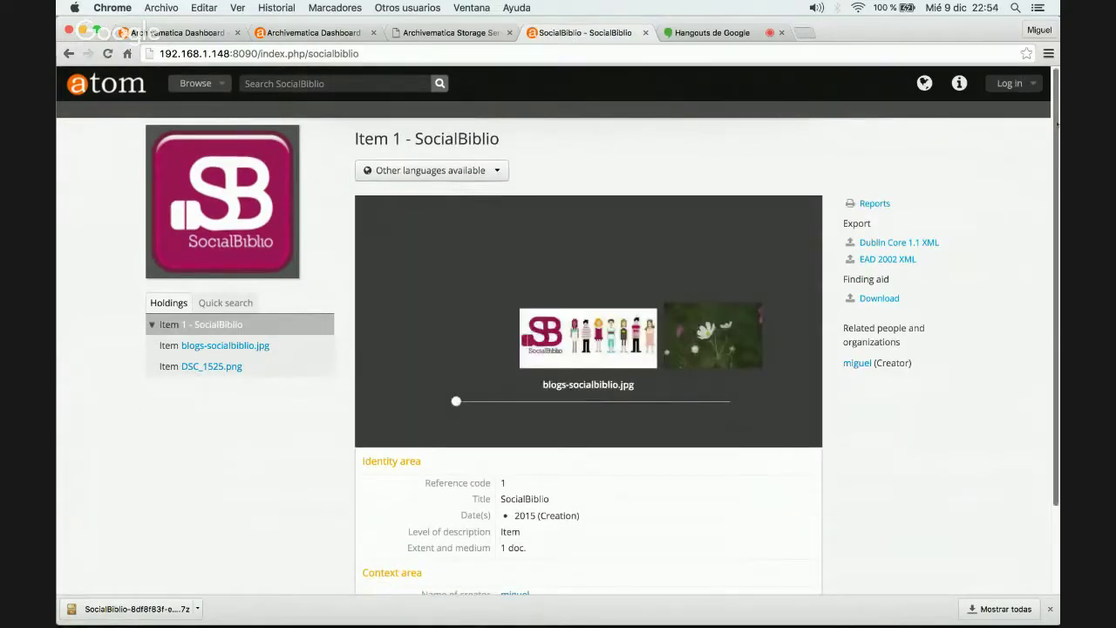
scroll(559, 331, "down", 3)
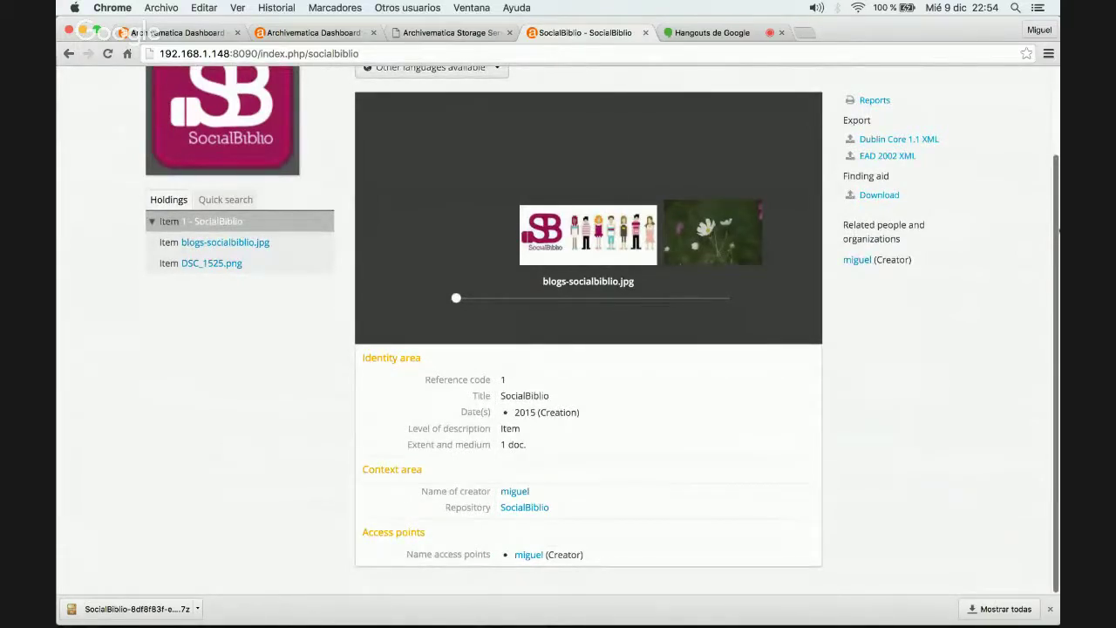
scroll(558, 332, "up", 2)
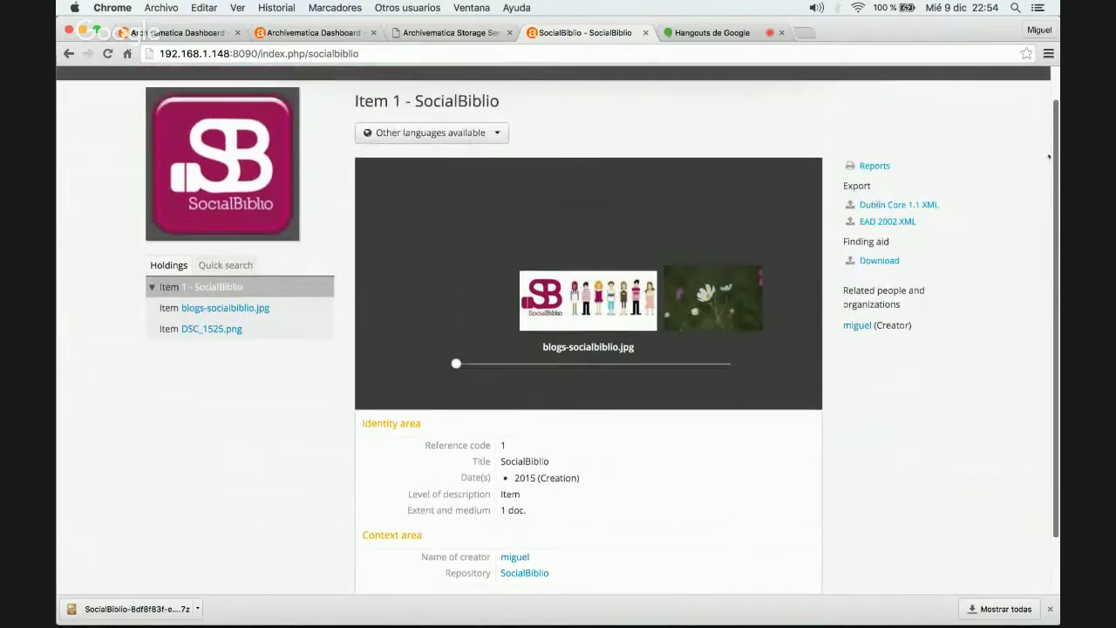
left_click(238, 310)
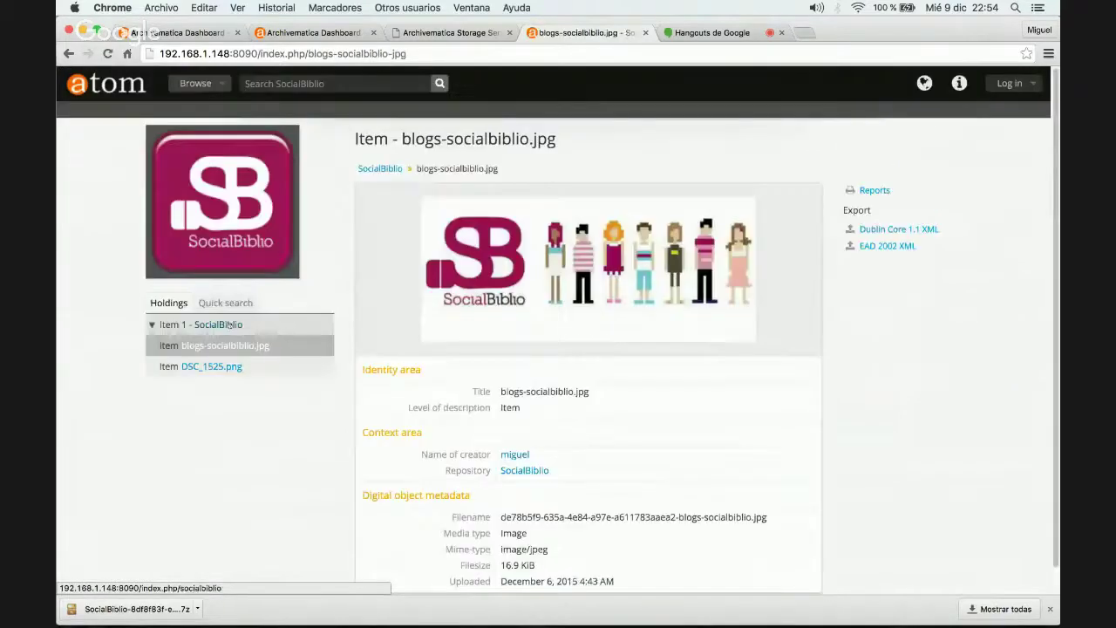
left_click(219, 367)
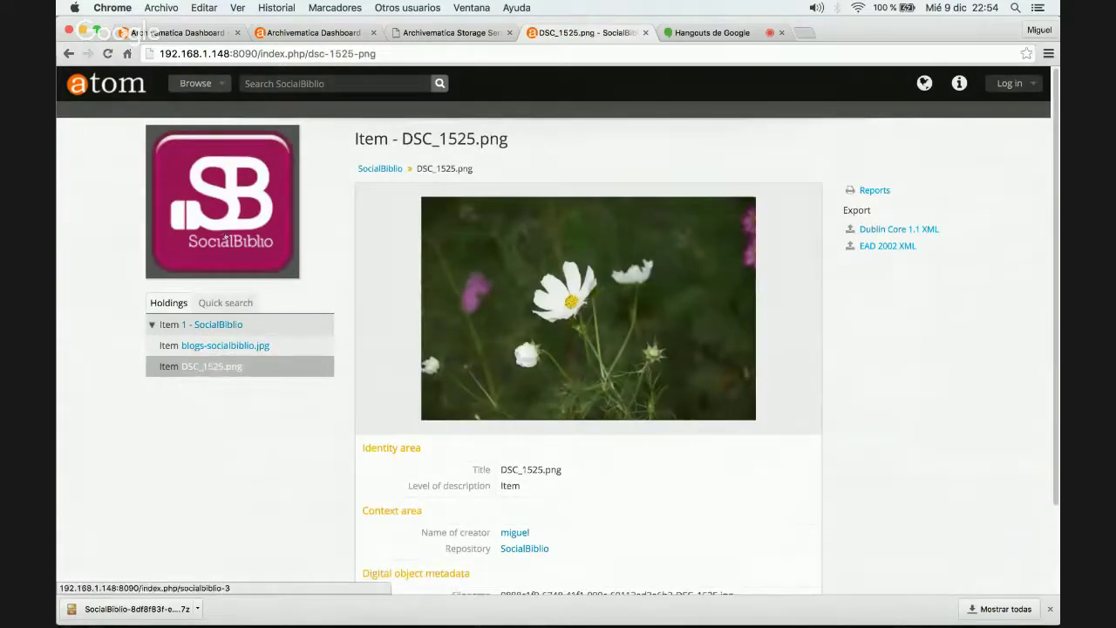
left_click(229, 328)
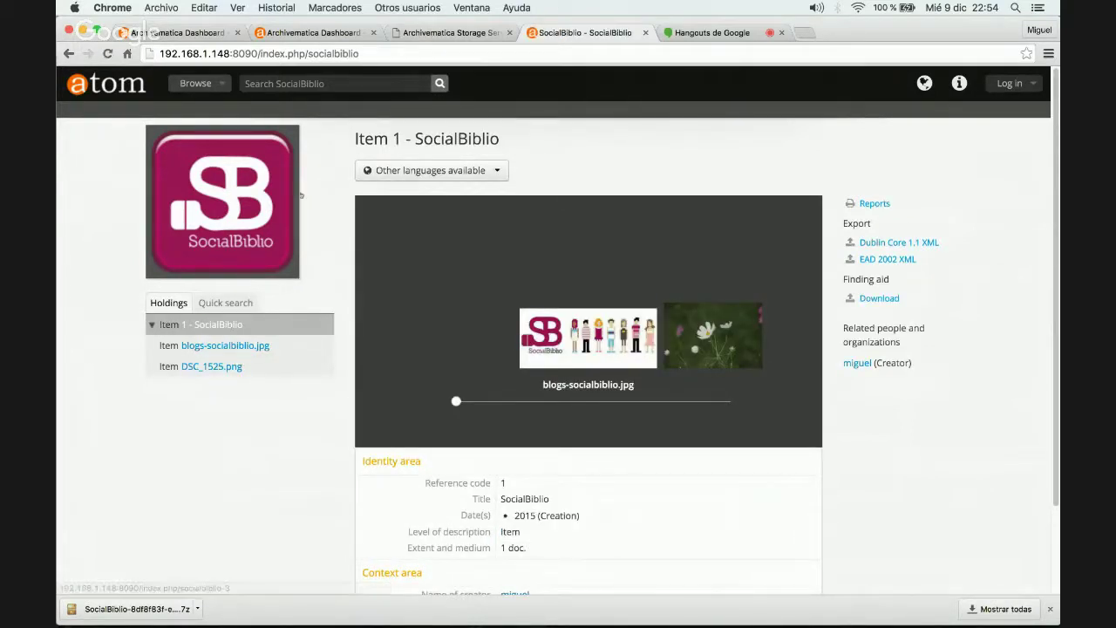
Copy the permalink "socialbiblio" from the web address of the SocialBiblio description.
left_click_drag(358, 53, 307, 54)
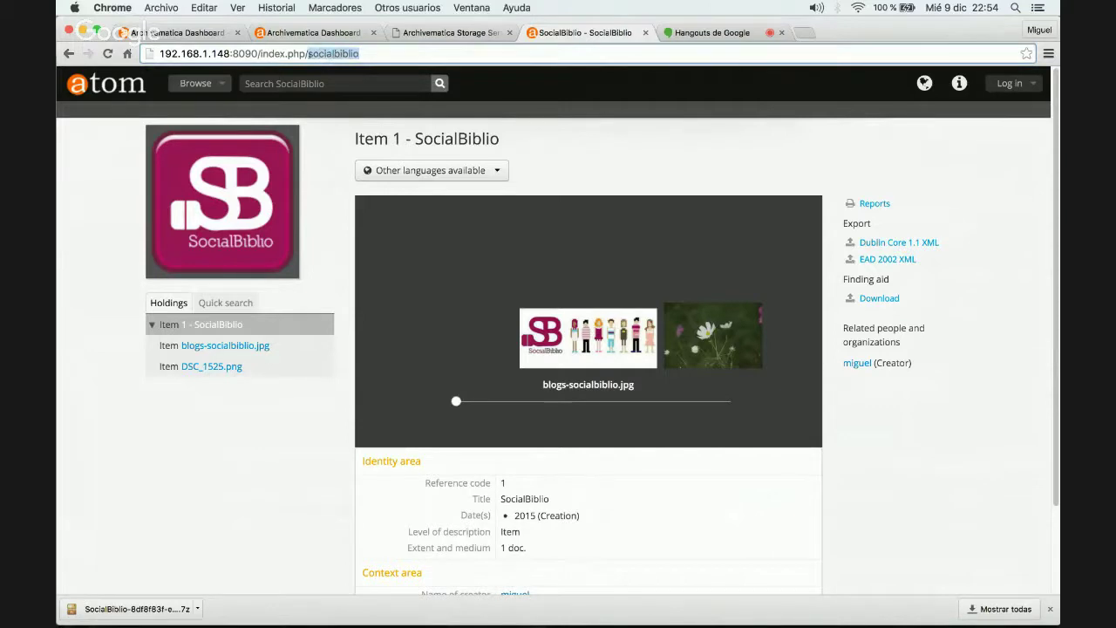
right_click(309, 55)
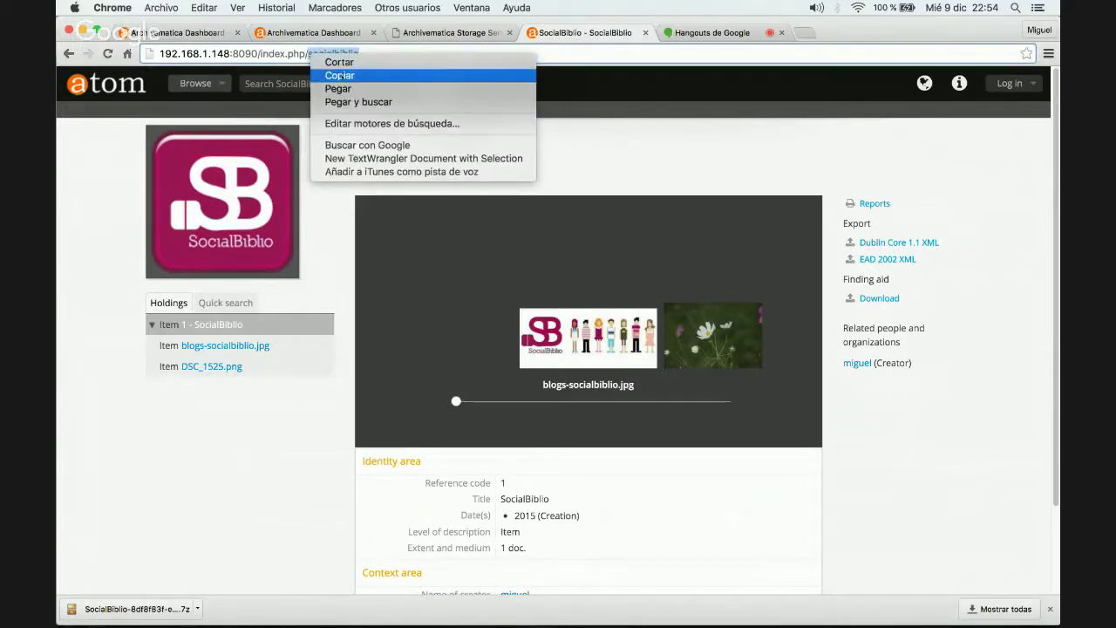
left_click(339, 76)
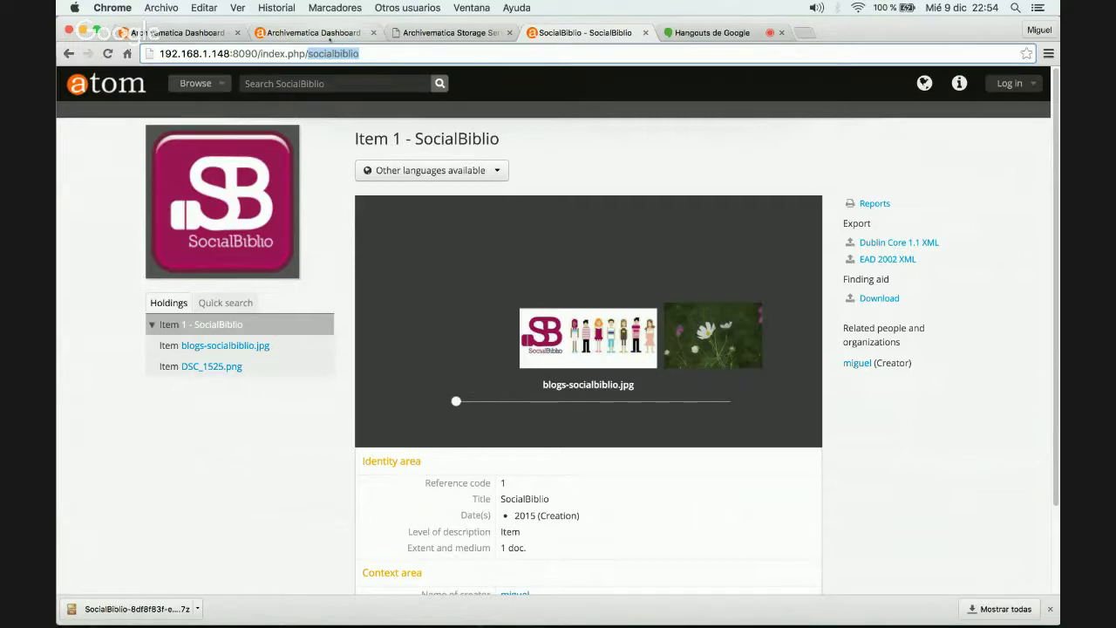
In Archivematica's ingest list, upload the SocialBiblio DIP to AtoM using the target description permalink "socialbiblio".
left_click(329, 35)
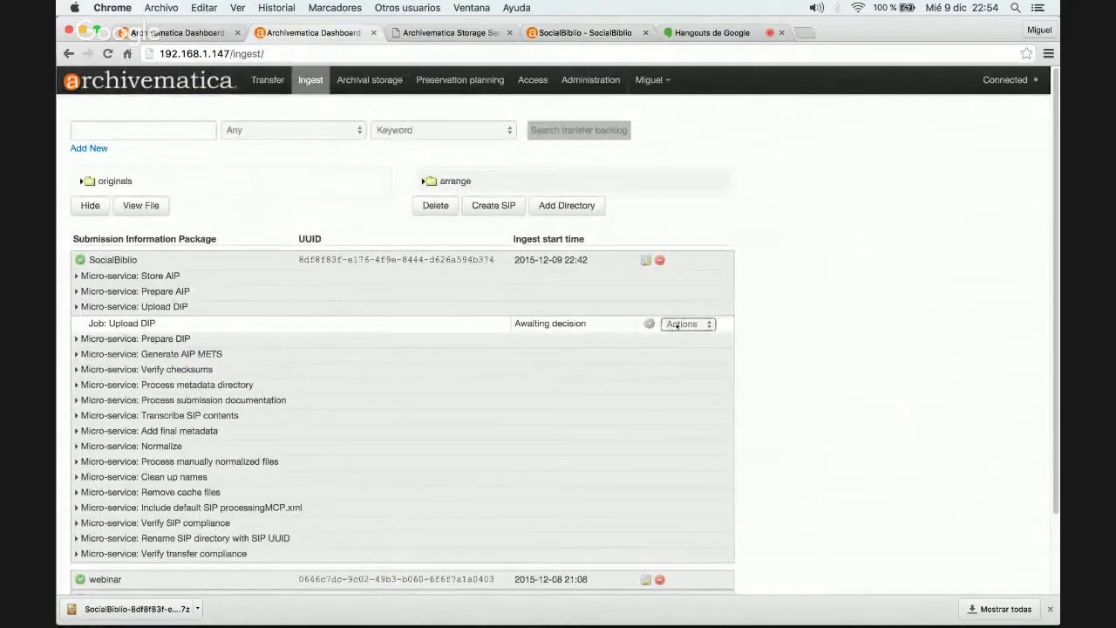
left_click(677, 324)
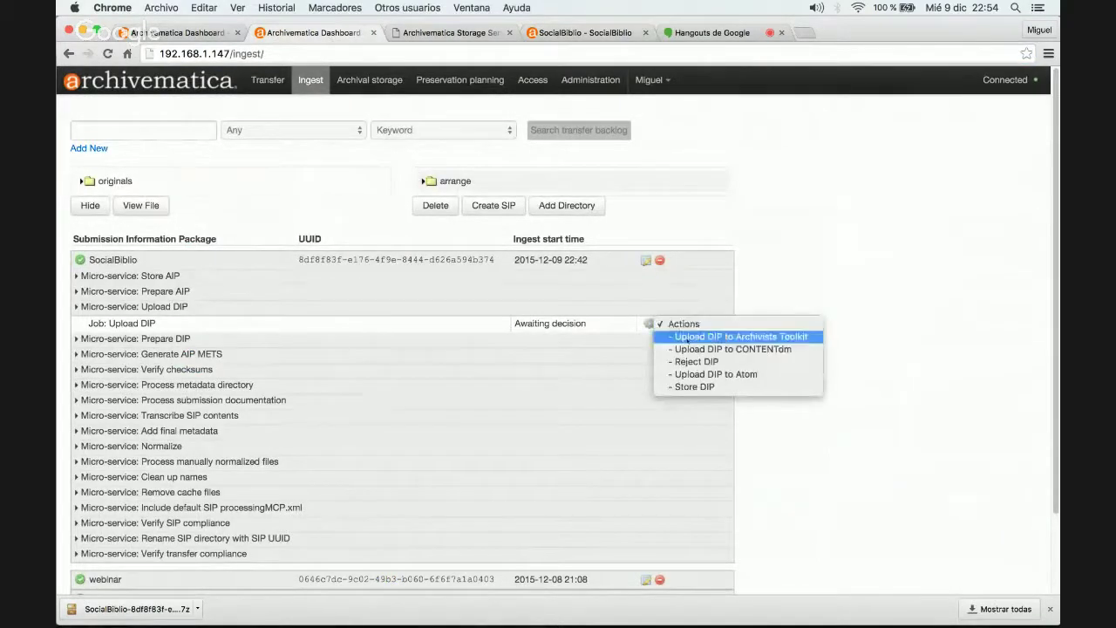
left_click(703, 374)
right_click(482, 242)
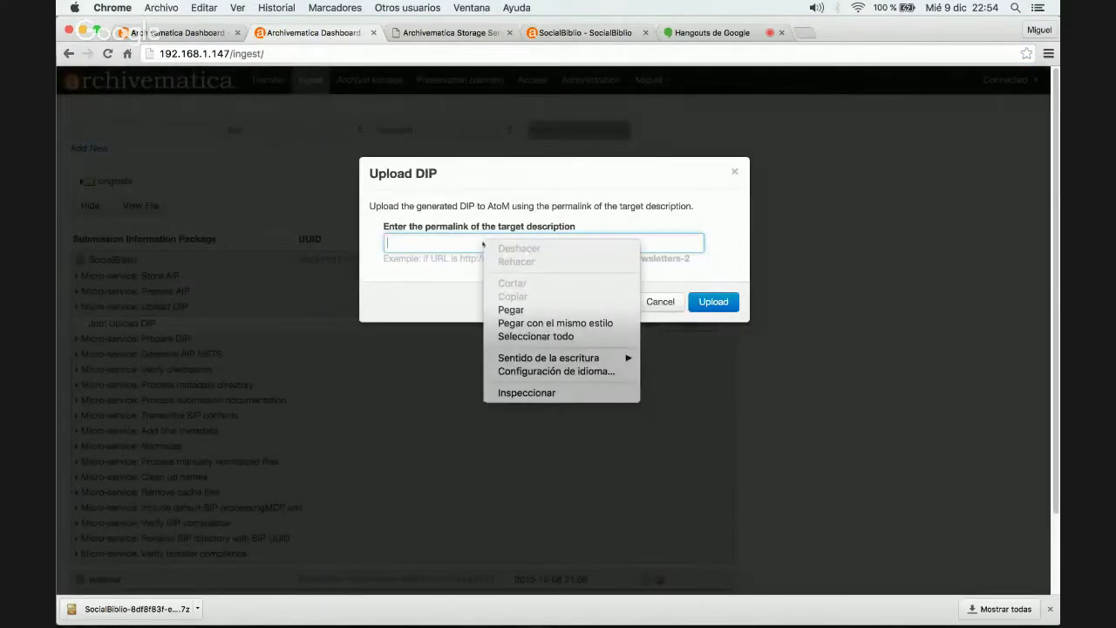
left_click(511, 310)
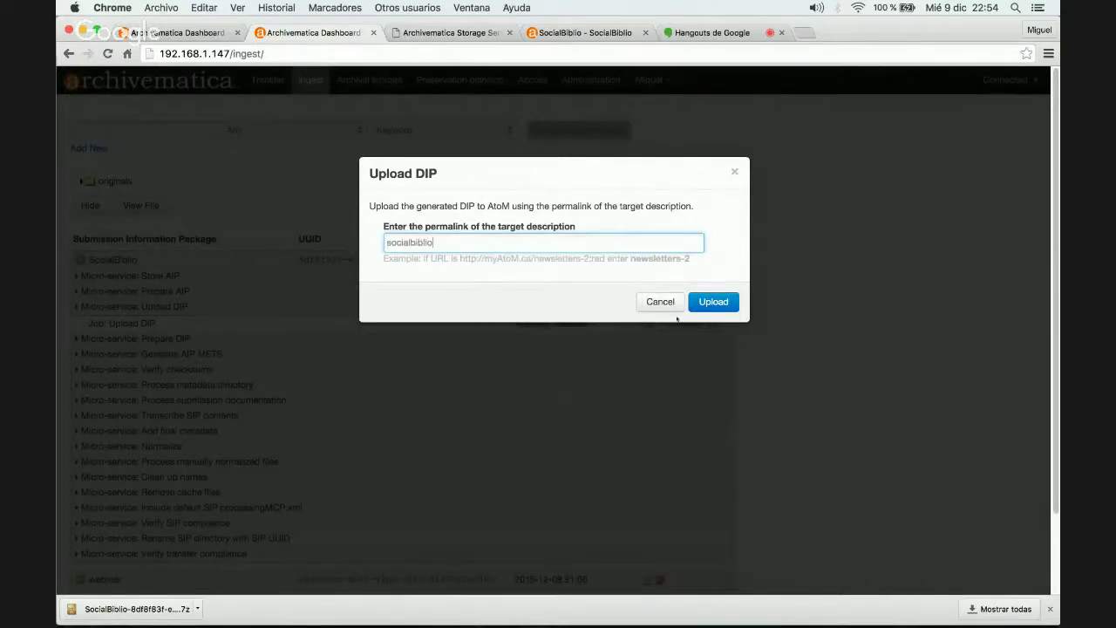
left_click(713, 303)
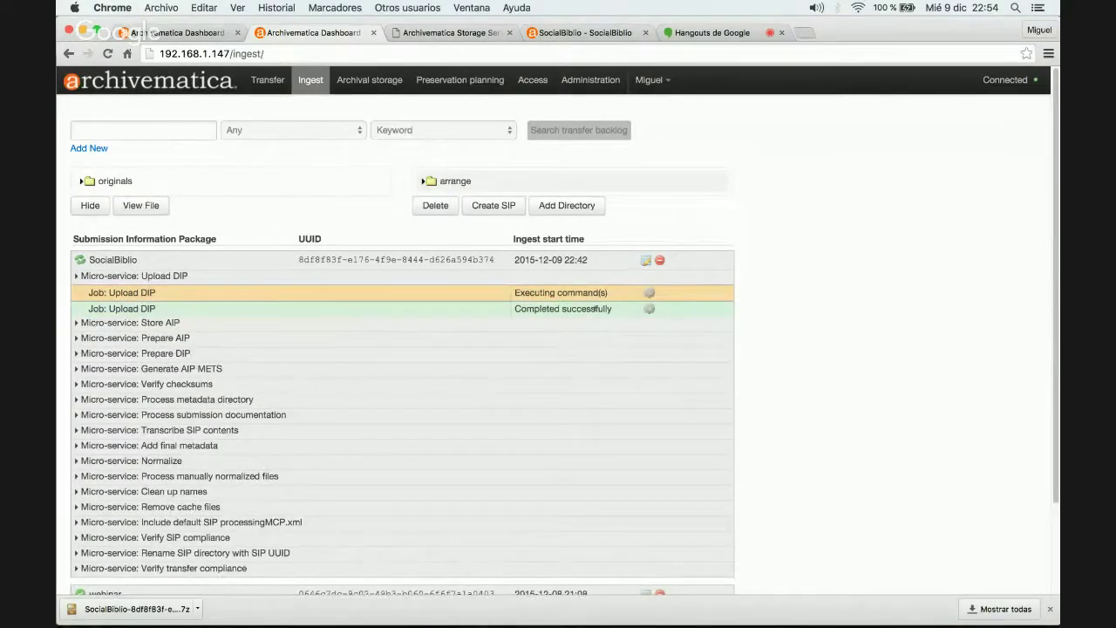
mouse_move(595, 308)
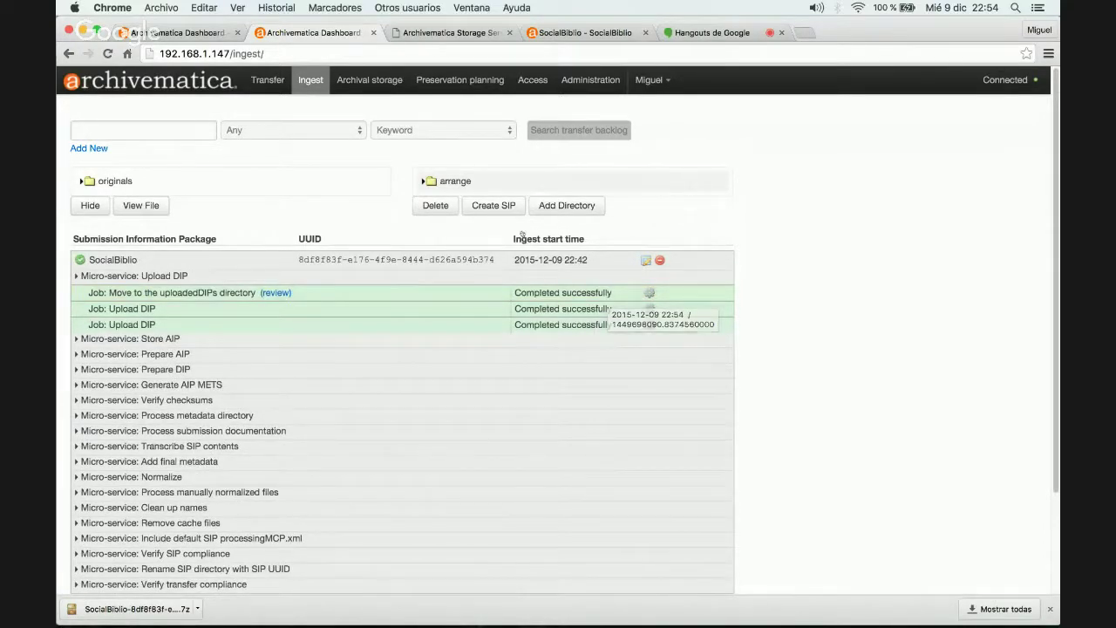
Switch to AtoM, reload the SocialBiblio description and log in with the account e-mail and password.
left_click(611, 33)
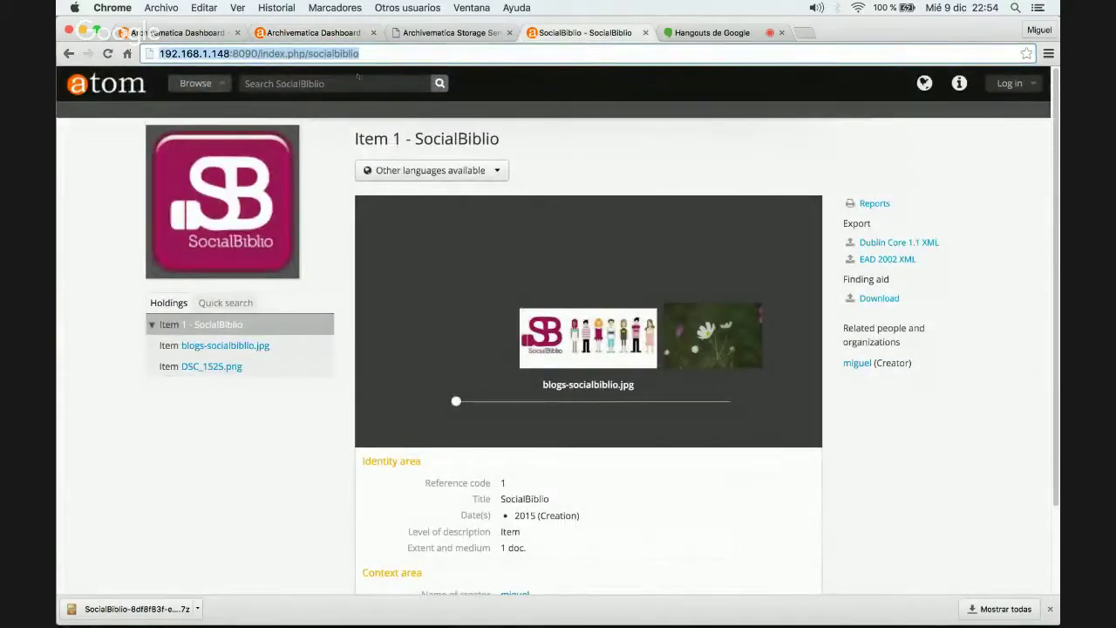
left_click(107, 53)
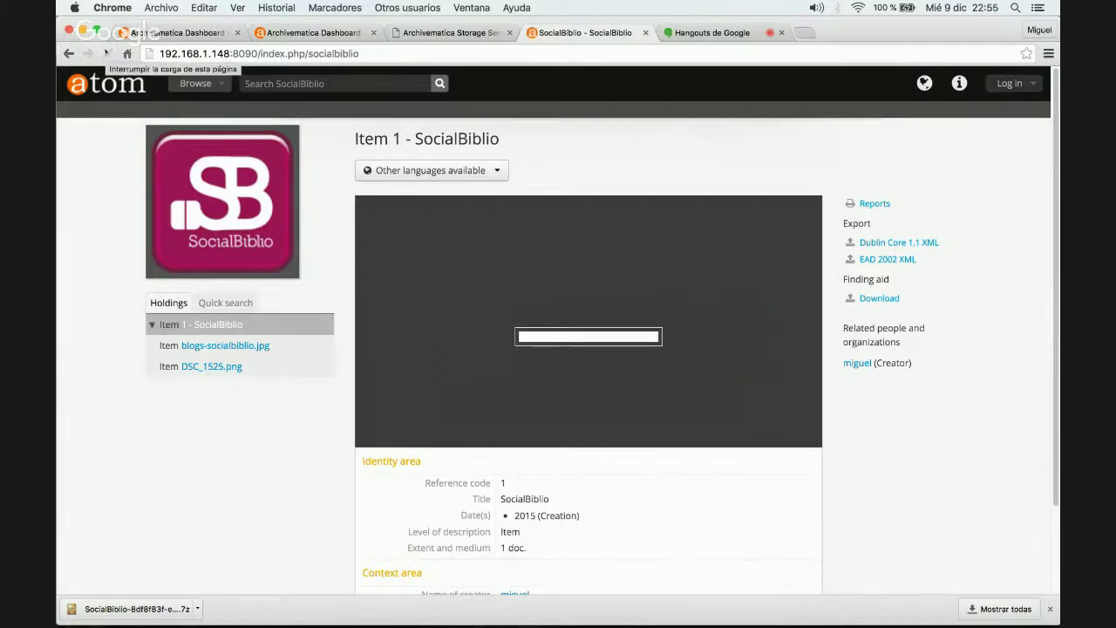
left_click(1012, 83)
left_click(997, 161)
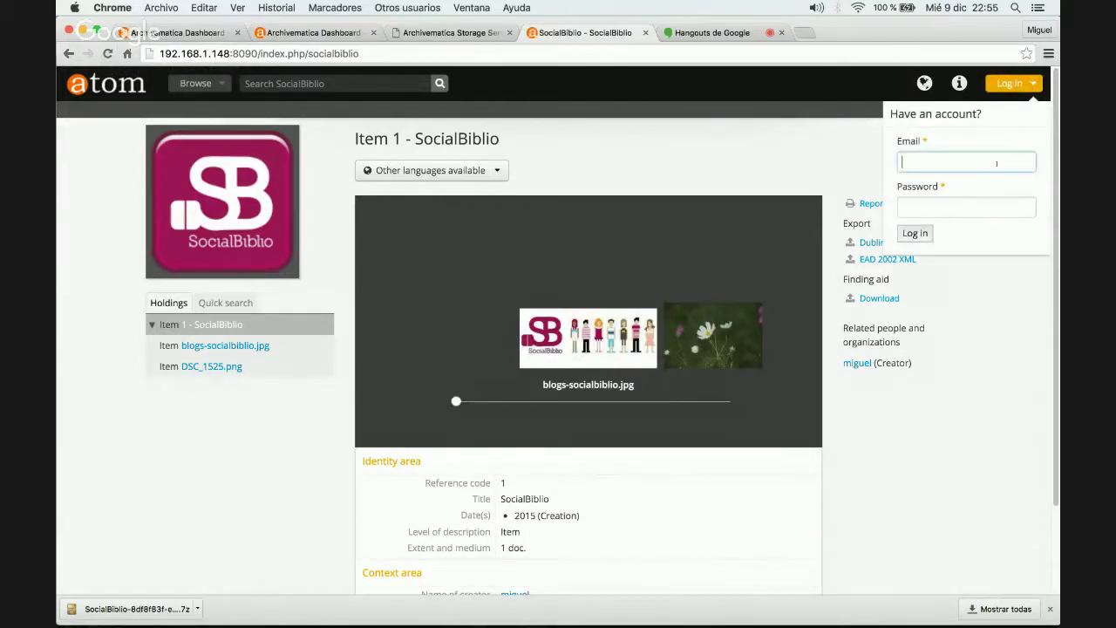
left_click(989, 181)
left_click(966, 210)
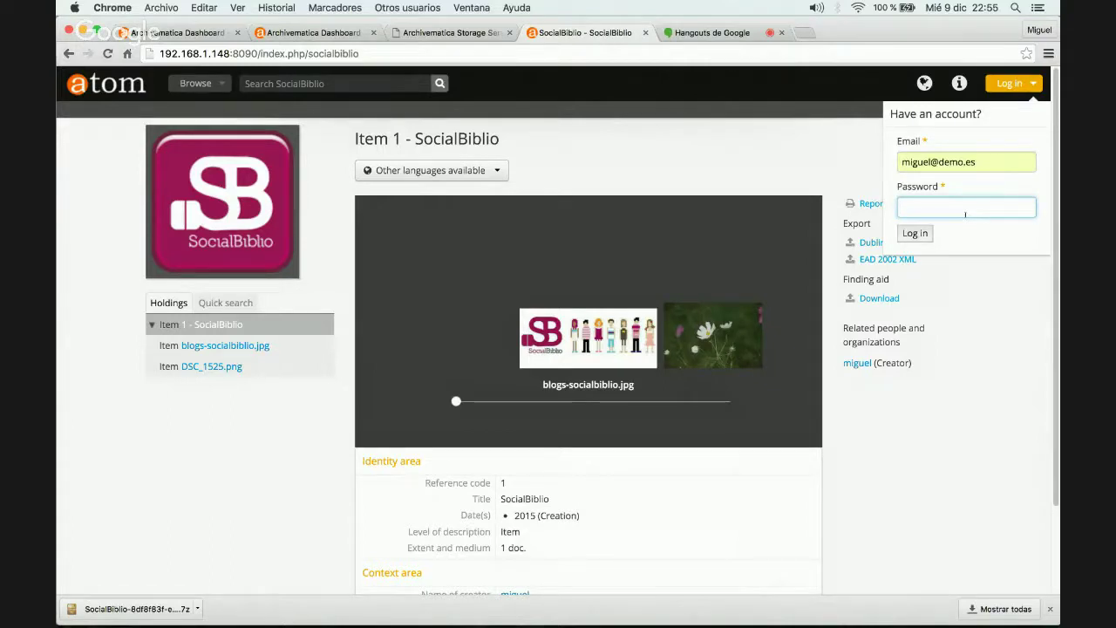
type("•••••••")
key("Return")
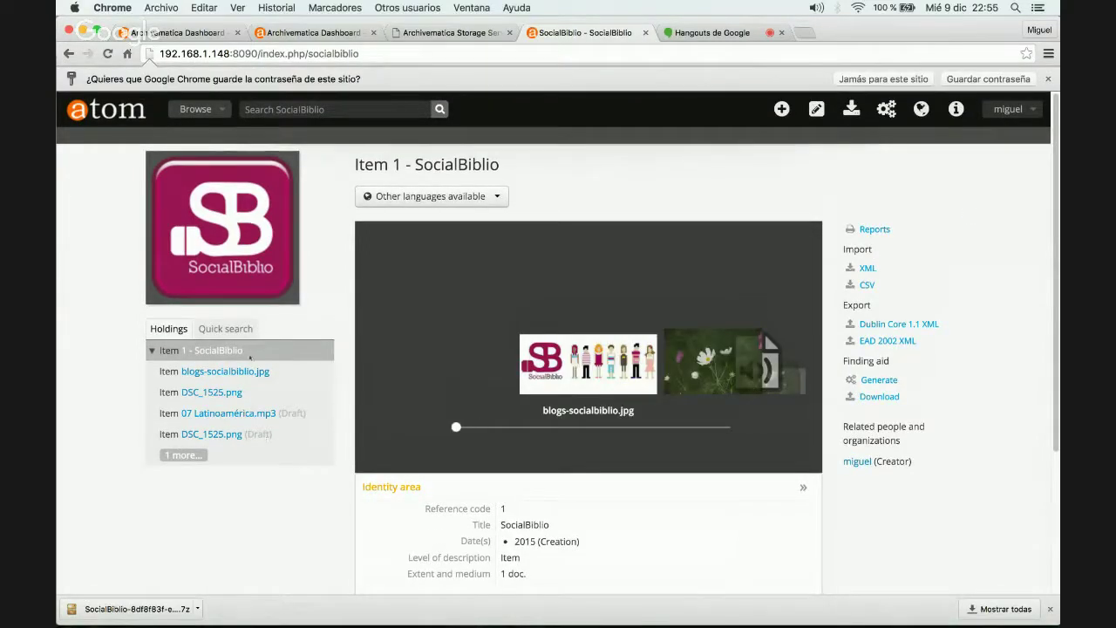
Open the draft item Social.jpg from the full holdings list and examine its filename, upload date, object UUID and AIP UUID.
left_click(191, 455)
left_click(192, 455)
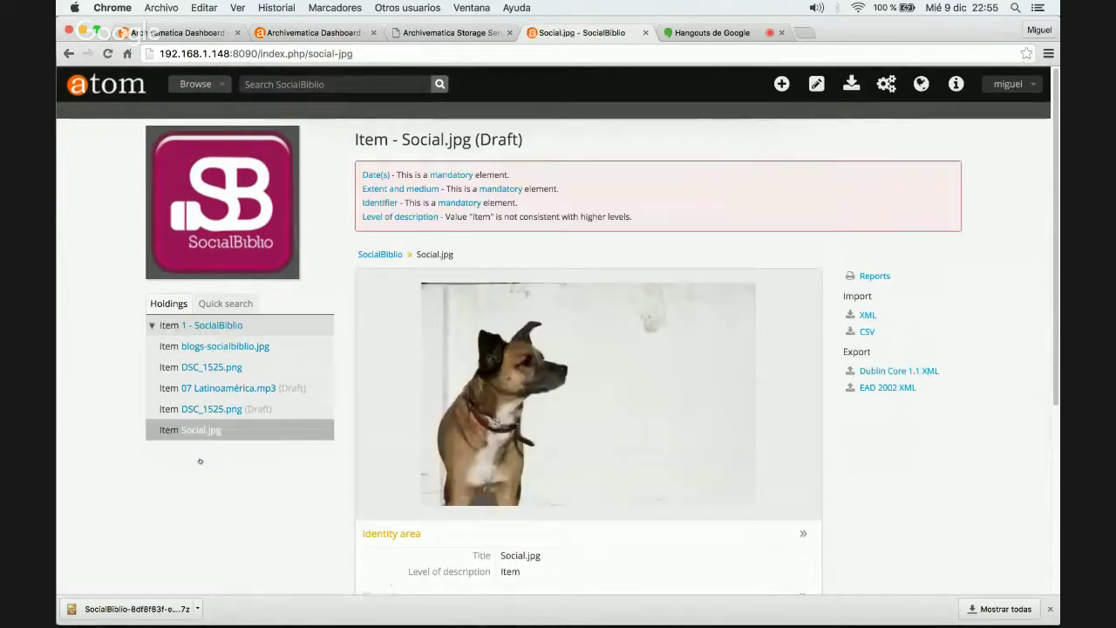
scroll(1053, 247, "down", 3)
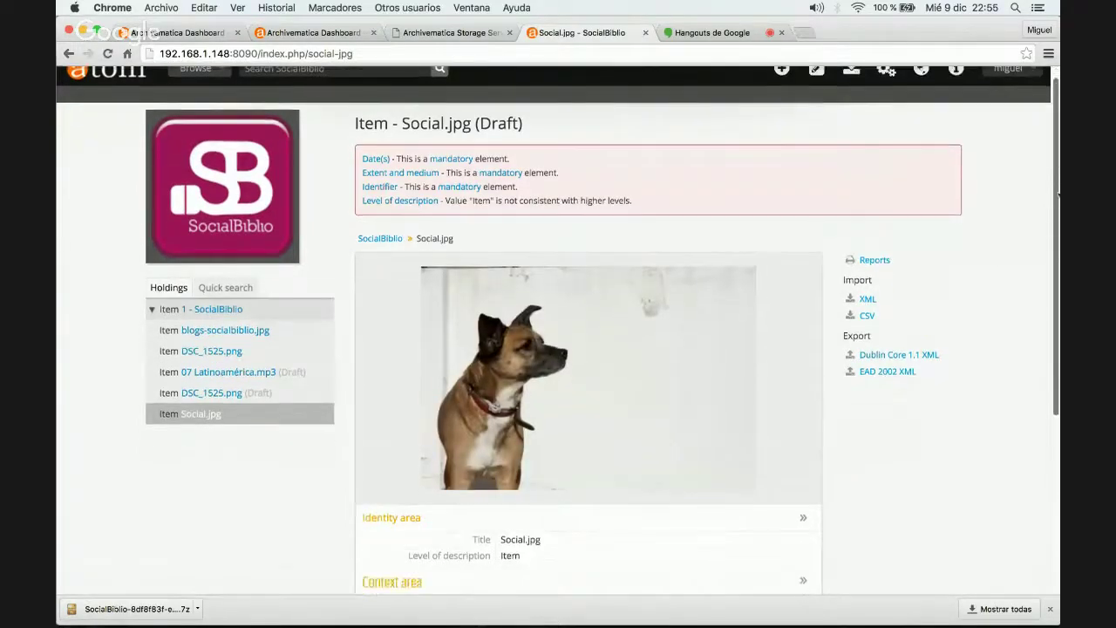
scroll(1053, 247, "down", 5)
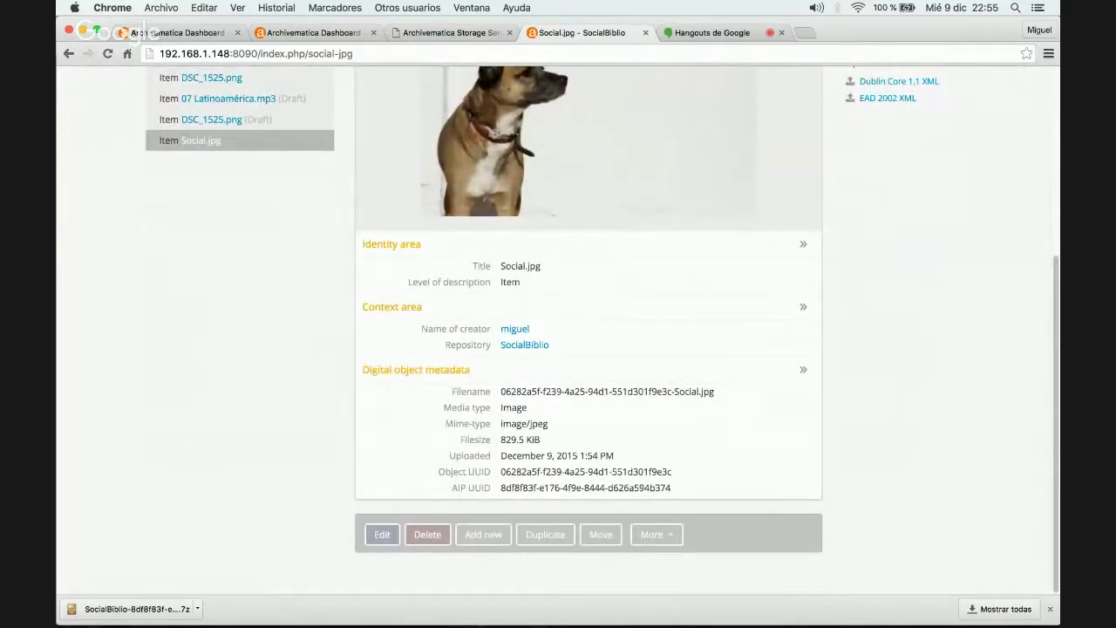
left_click_drag(500, 392, 719, 392)
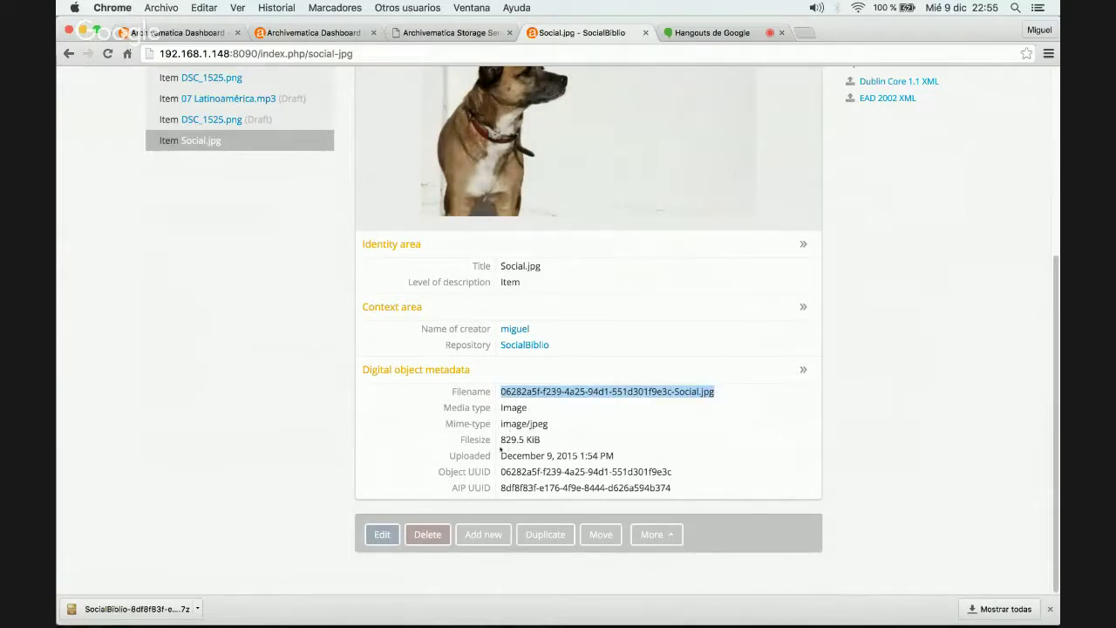
left_click_drag(501, 455, 614, 455)
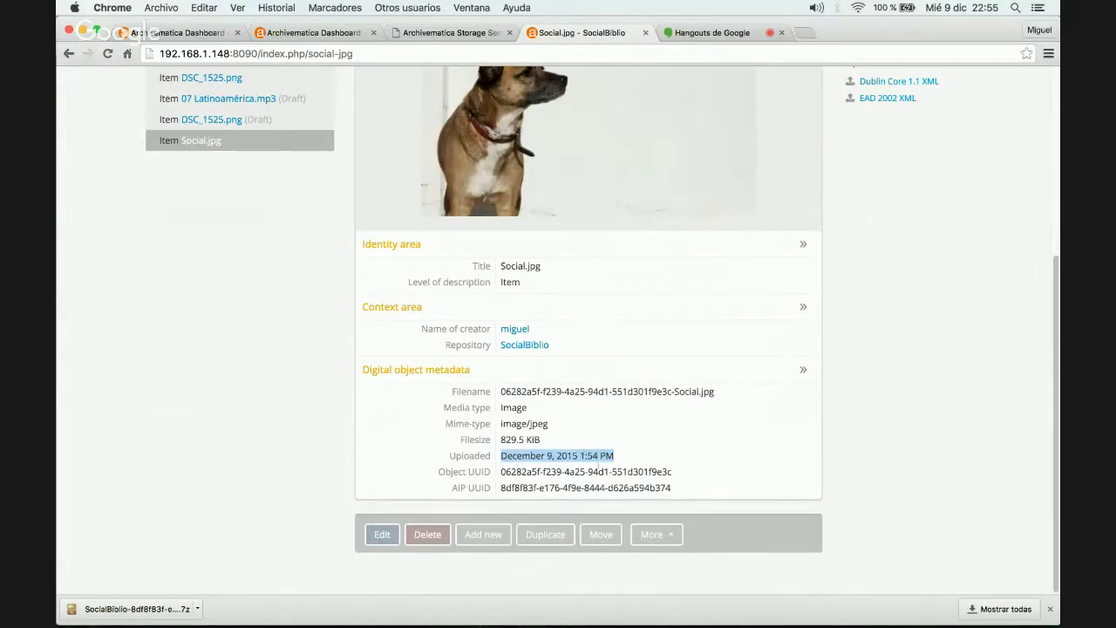
left_click_drag(501, 472, 673, 472)
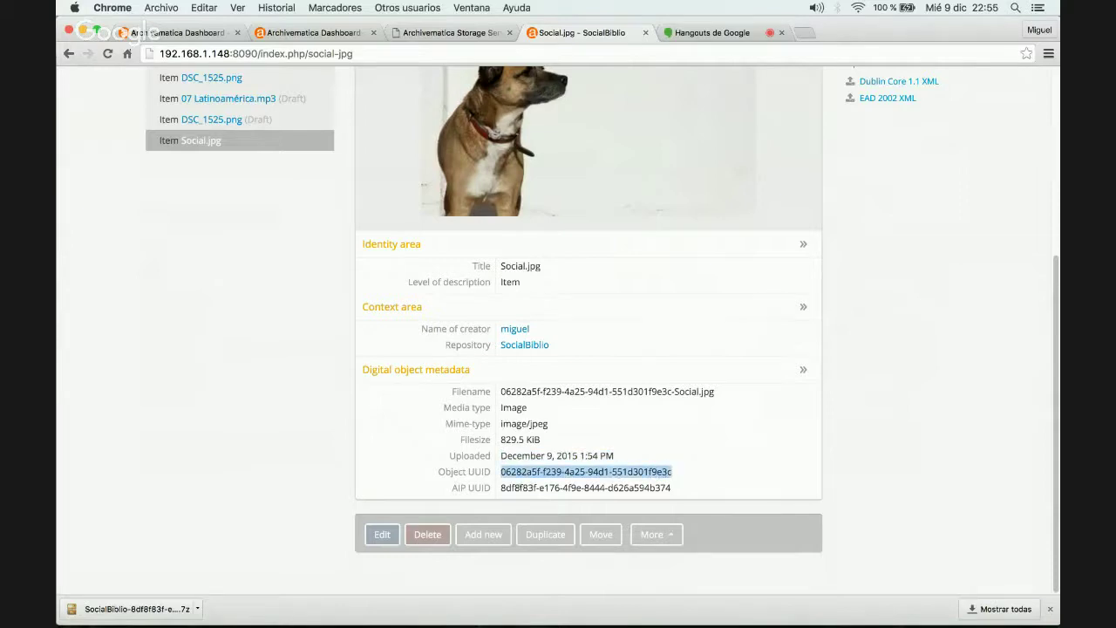
left_click_drag(501, 488, 673, 488)
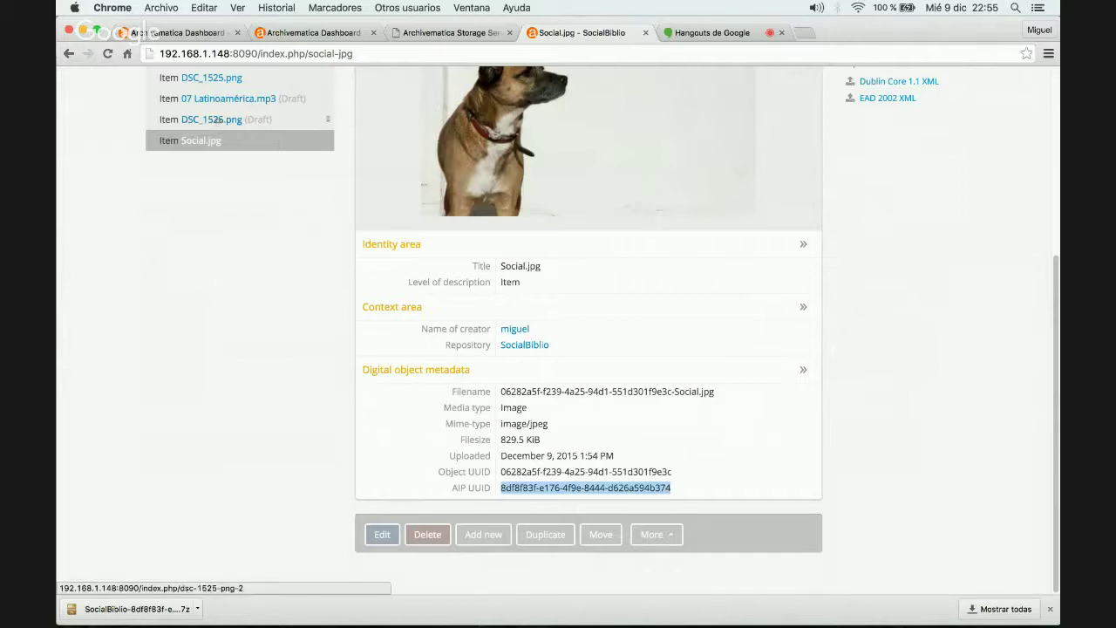
Open the draft item 07 Latinoamérica.mp3, check its digital object metadata, and play the audio briefly before pausing it.
left_click(234, 99)
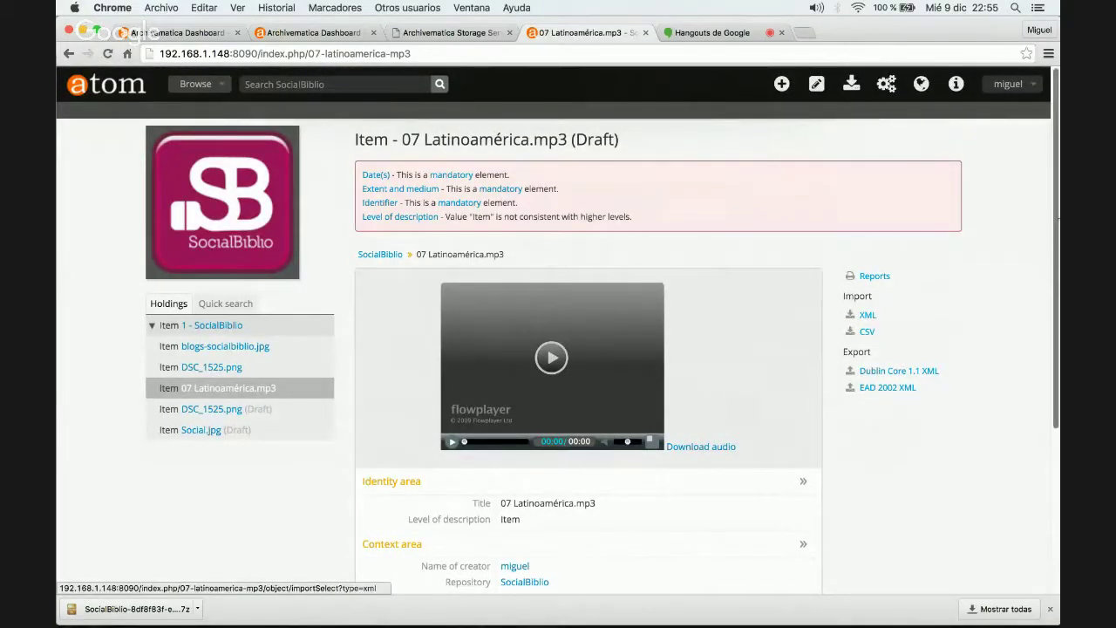
scroll(1056, 277, "down", 2)
scroll(1055, 277, "down", 4)
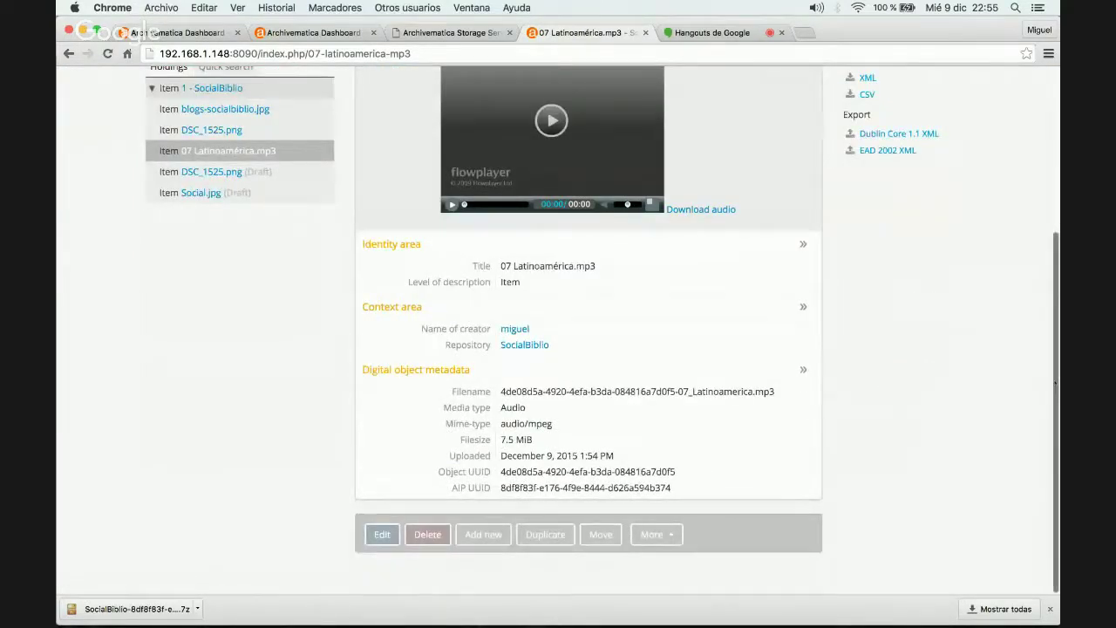
scroll(1056, 277, "up", 5)
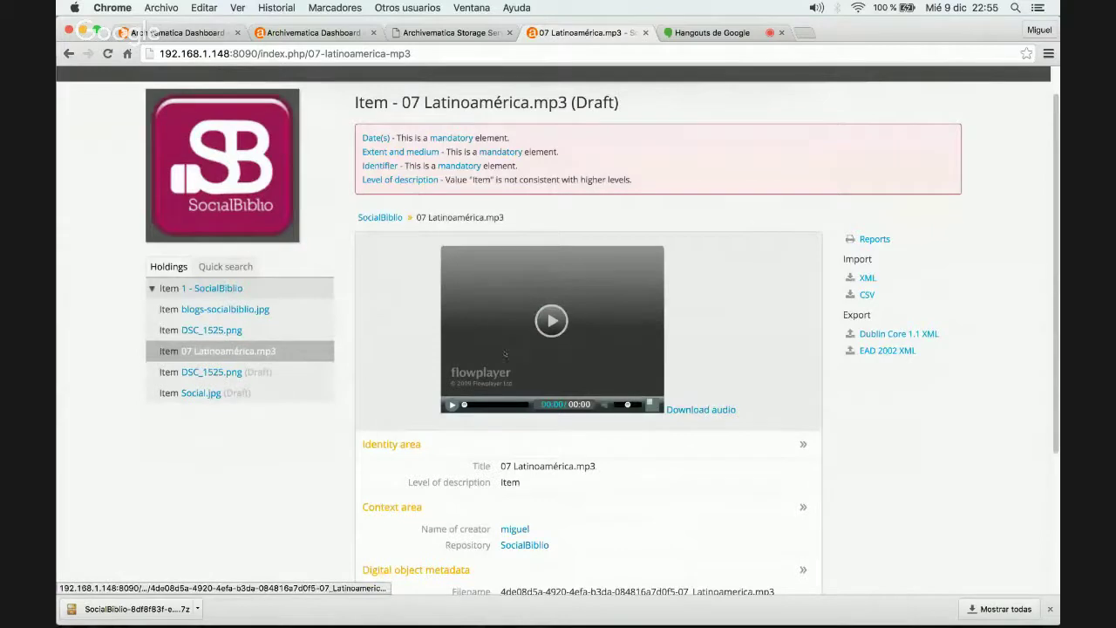
left_click(553, 320)
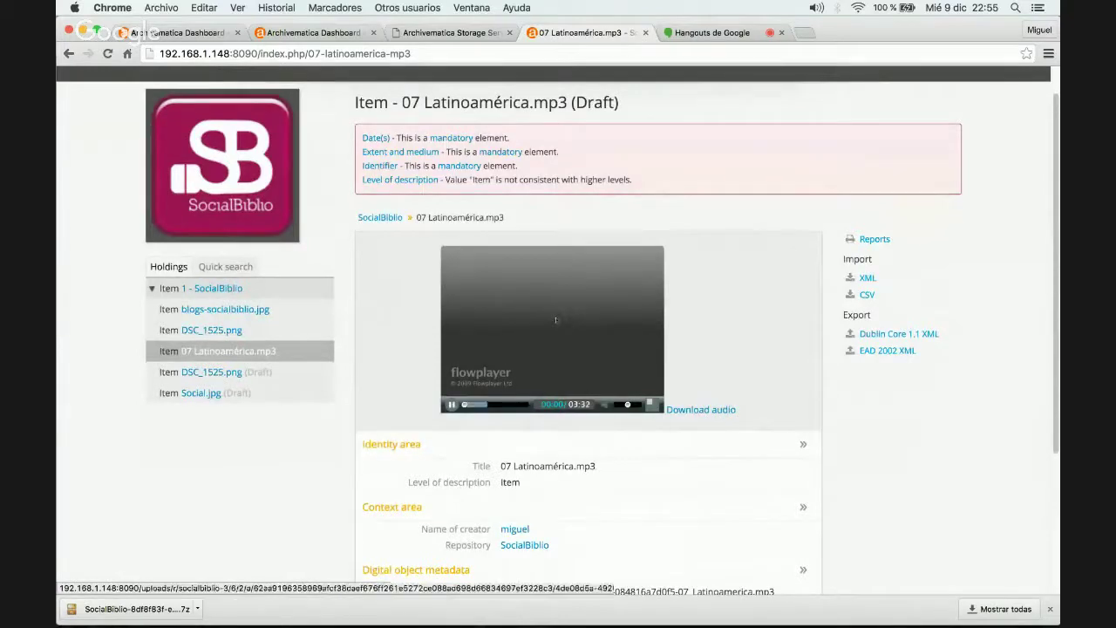
left_click(452, 403)
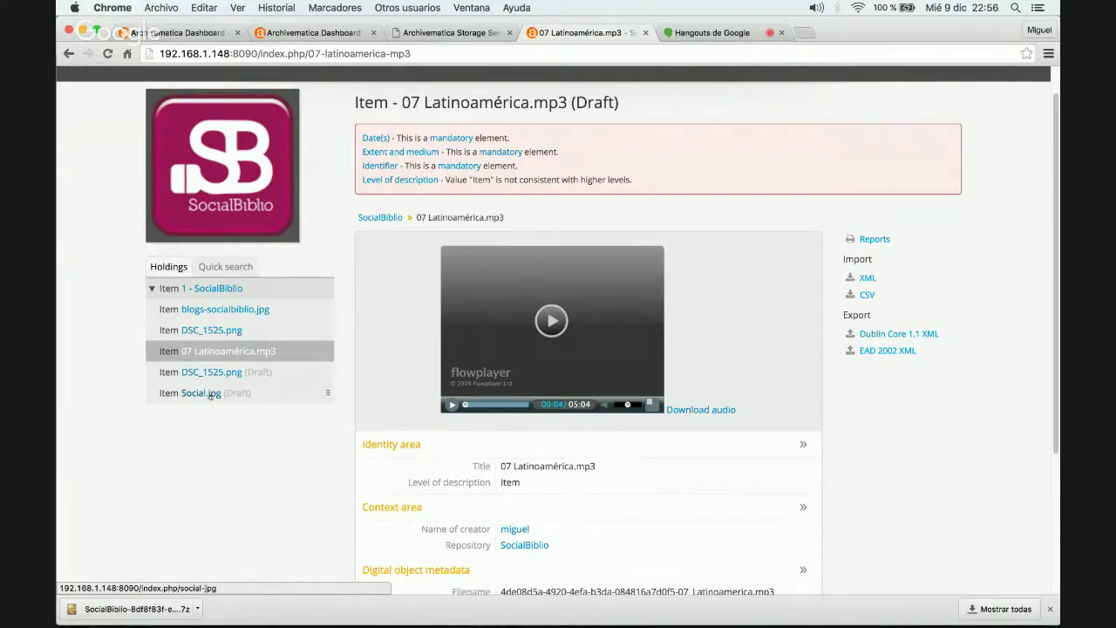
Return to Archivematica and browse several pages of the format list in preservation planning.
left_click(435, 35)
left_click(323, 32)
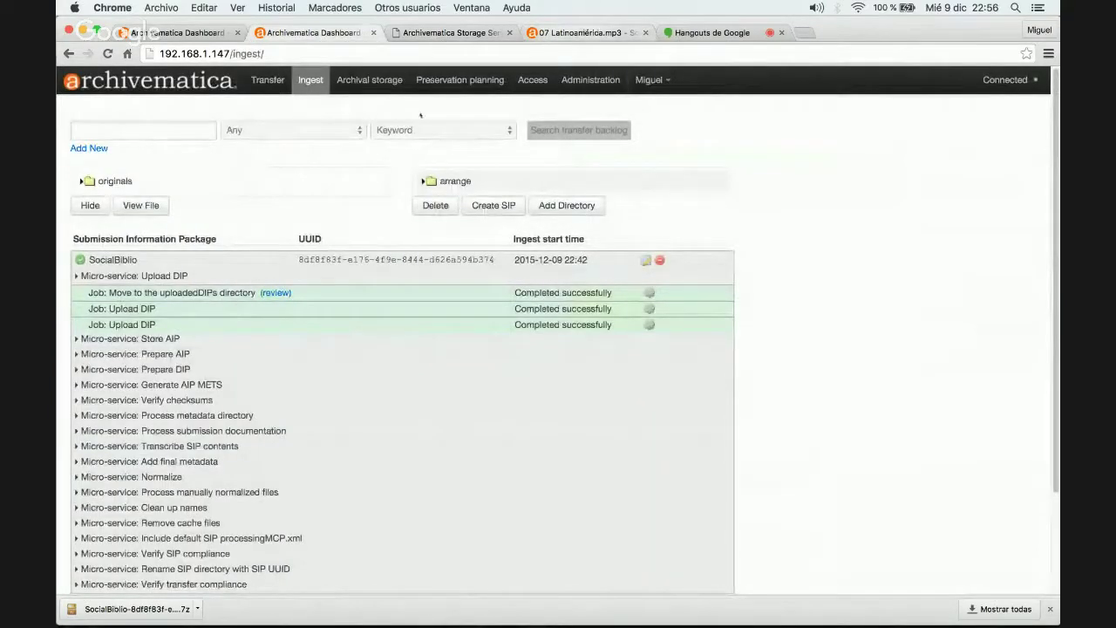
left_click(454, 80)
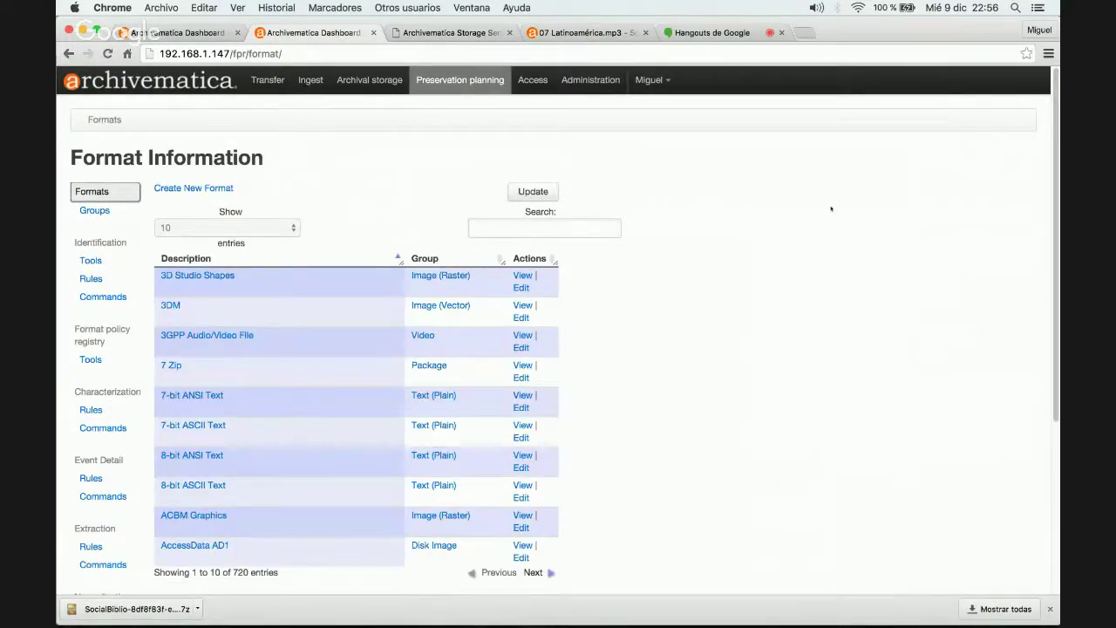
scroll(984, 217, "down", 3)
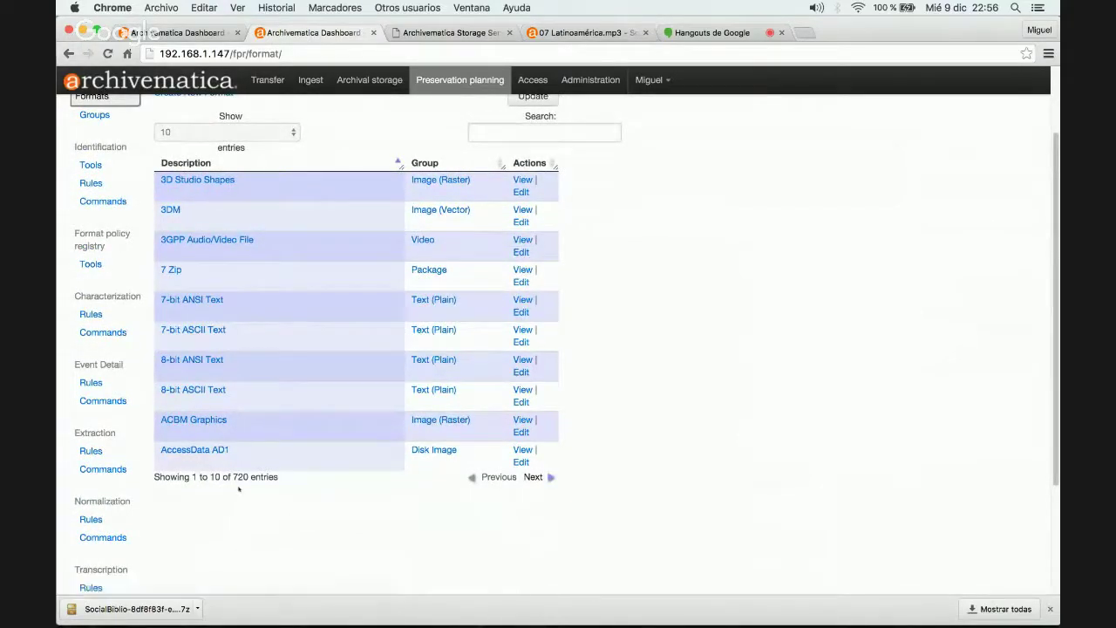
left_click(535, 480)
left_click(534, 478)
left_click(533, 478)
left_click(534, 478)
left_click(533, 478)
left_click(533, 478)
left_click(534, 479)
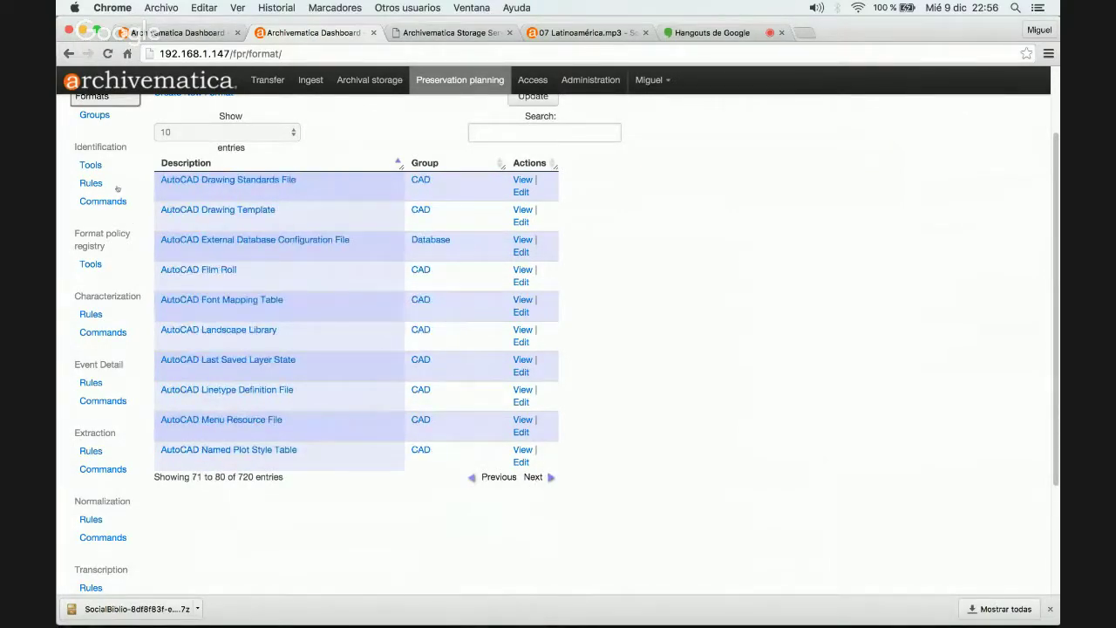
Review the format groups, the identification tools and commands, and the format policy registry tools.
left_click(94, 115)
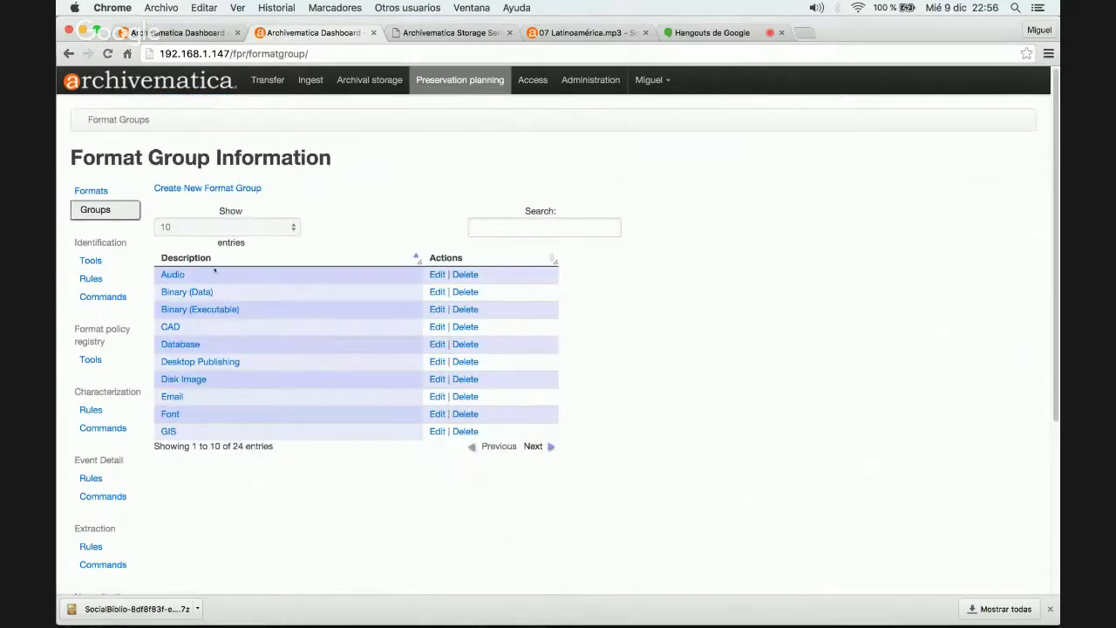
left_click(91, 260)
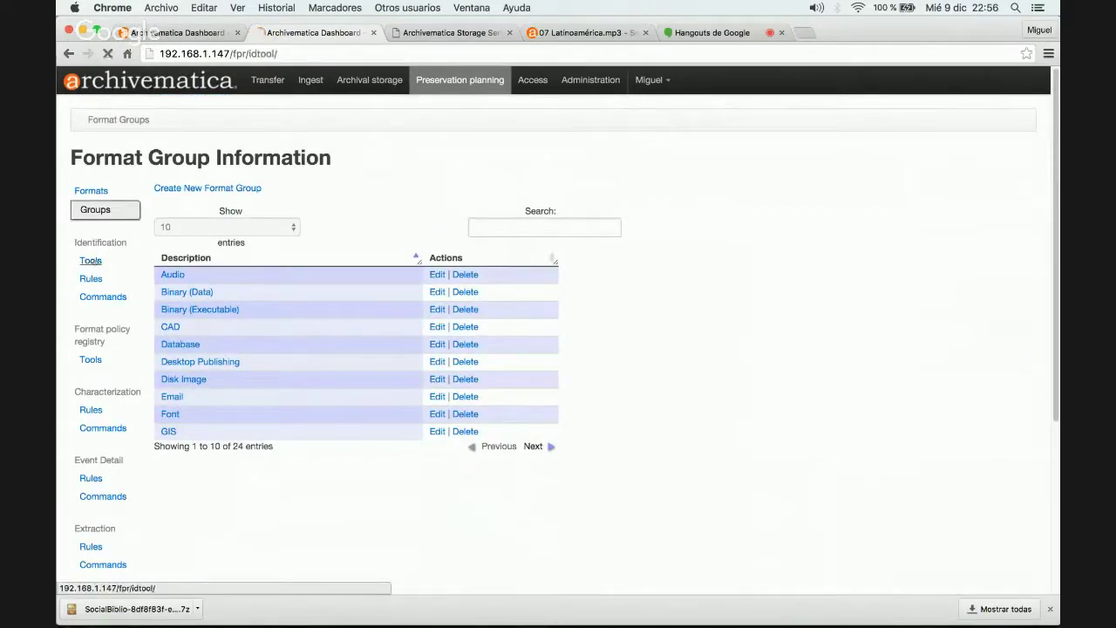
left_click(103, 297)
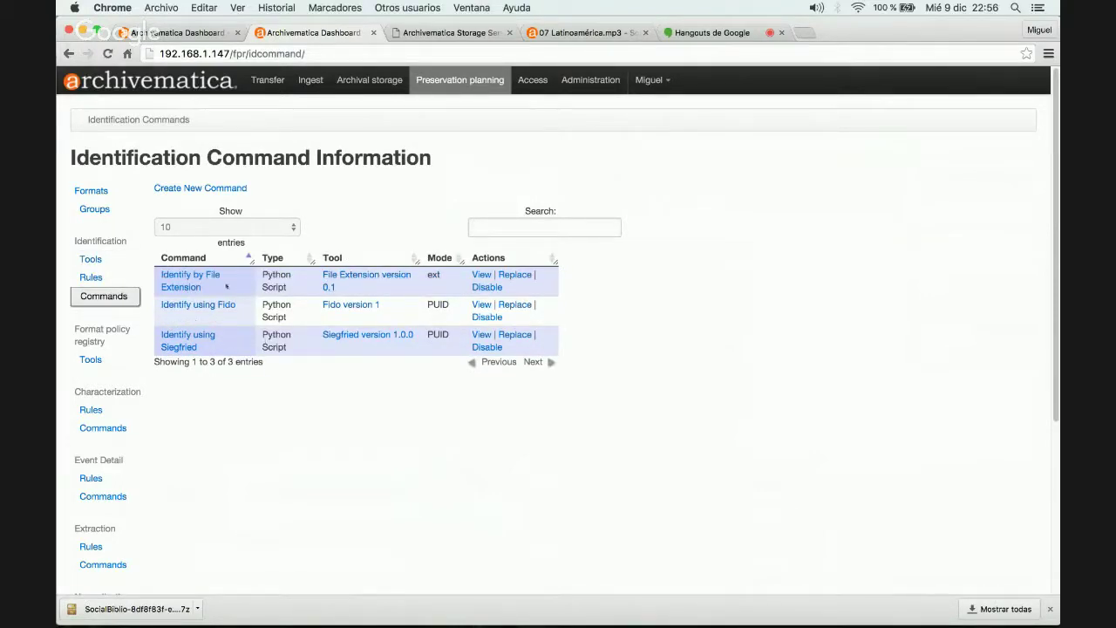
left_click(91, 360)
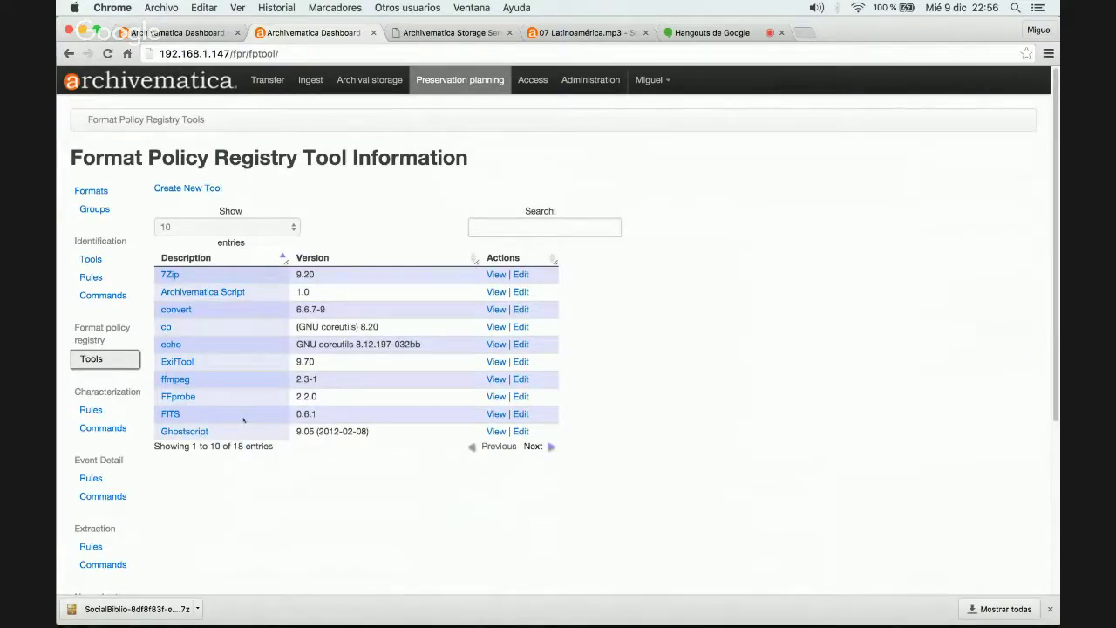
Examine the characterization rules and the characterization commands in preservation planning.
left_click(95, 411)
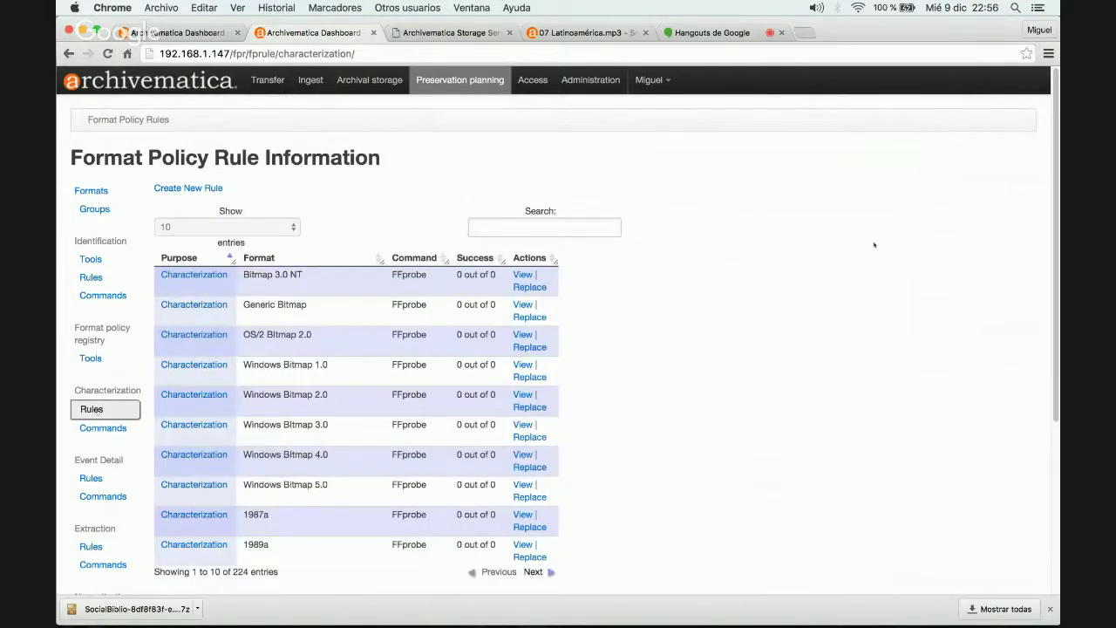
scroll(768, 231, "down", 3)
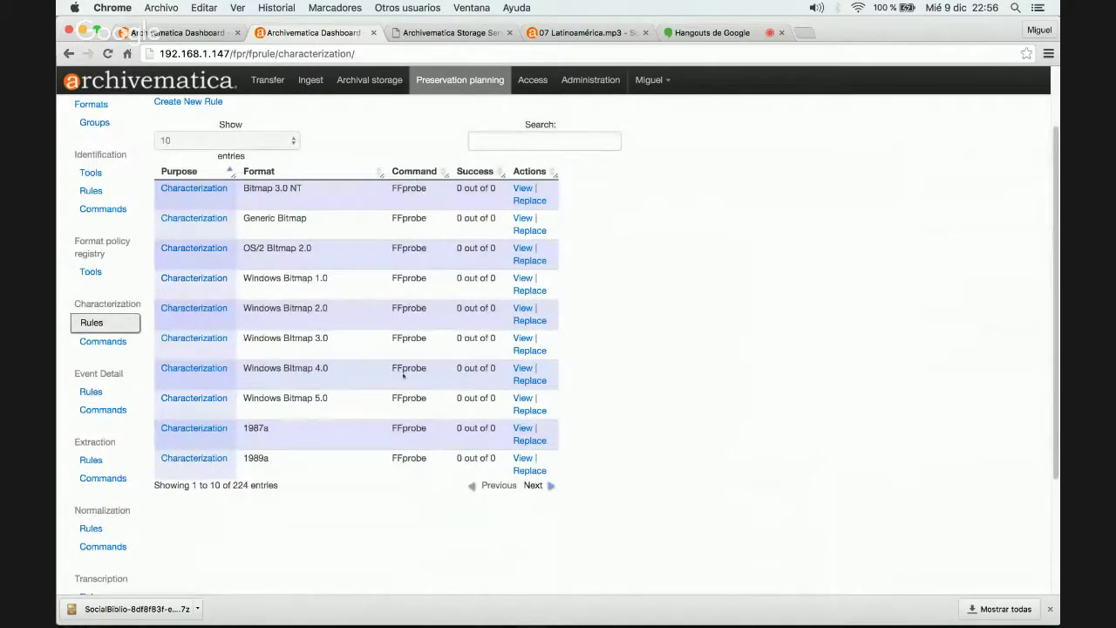
left_click(103, 341)
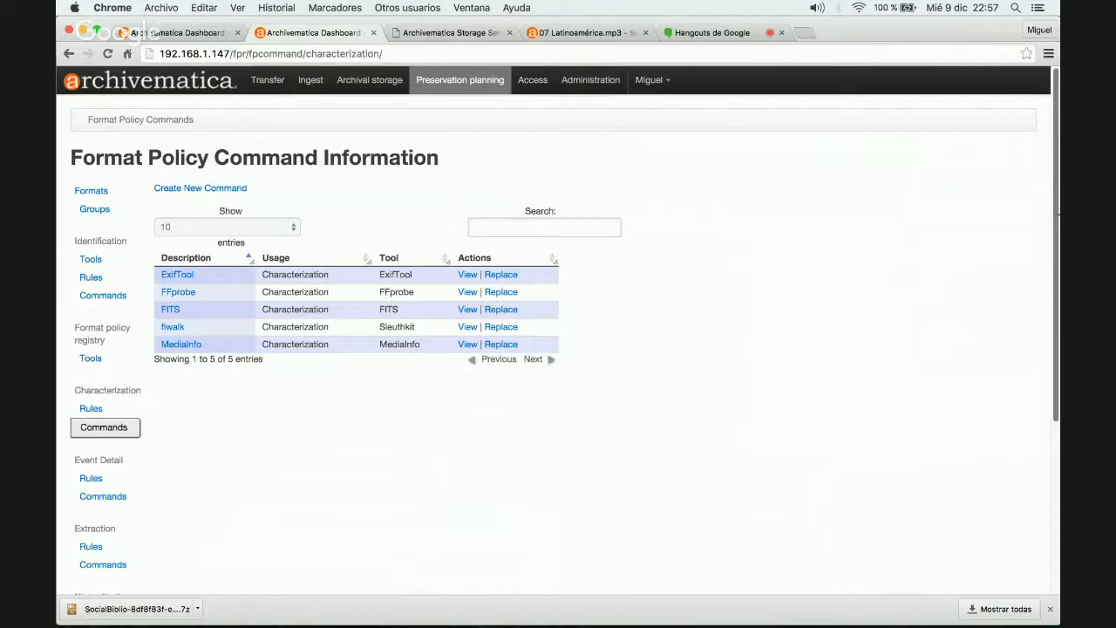
scroll(1058, 216, "down", 1)
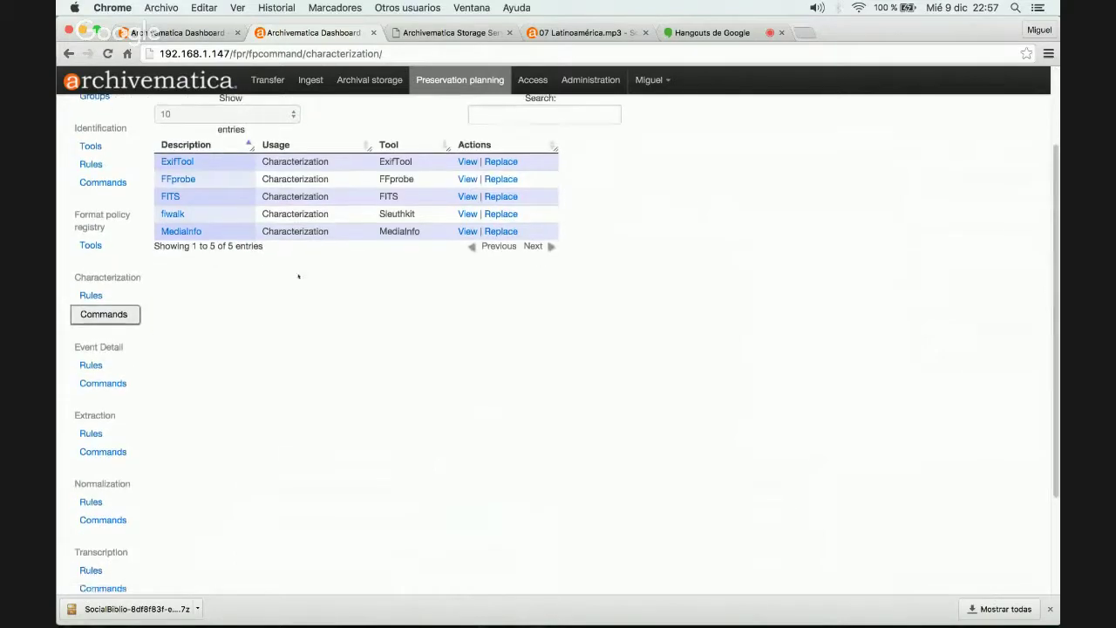
Examine the extraction rules and validation commands in preservation planning, and review the DIP uploads listed under access.
left_click(90, 434)
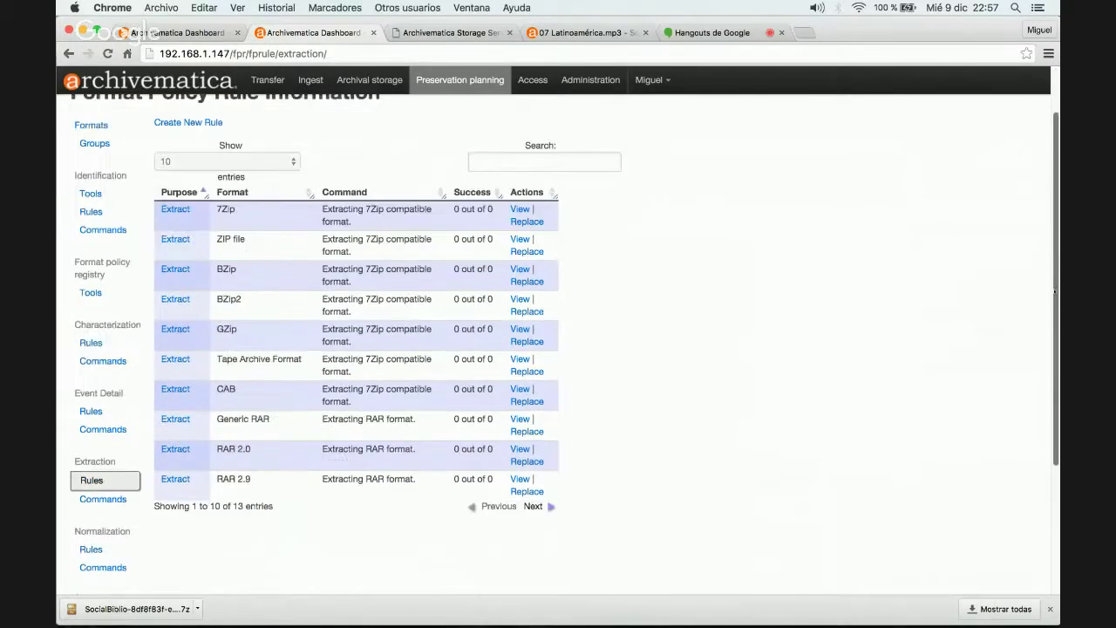
scroll(701, 392, "down", 3)
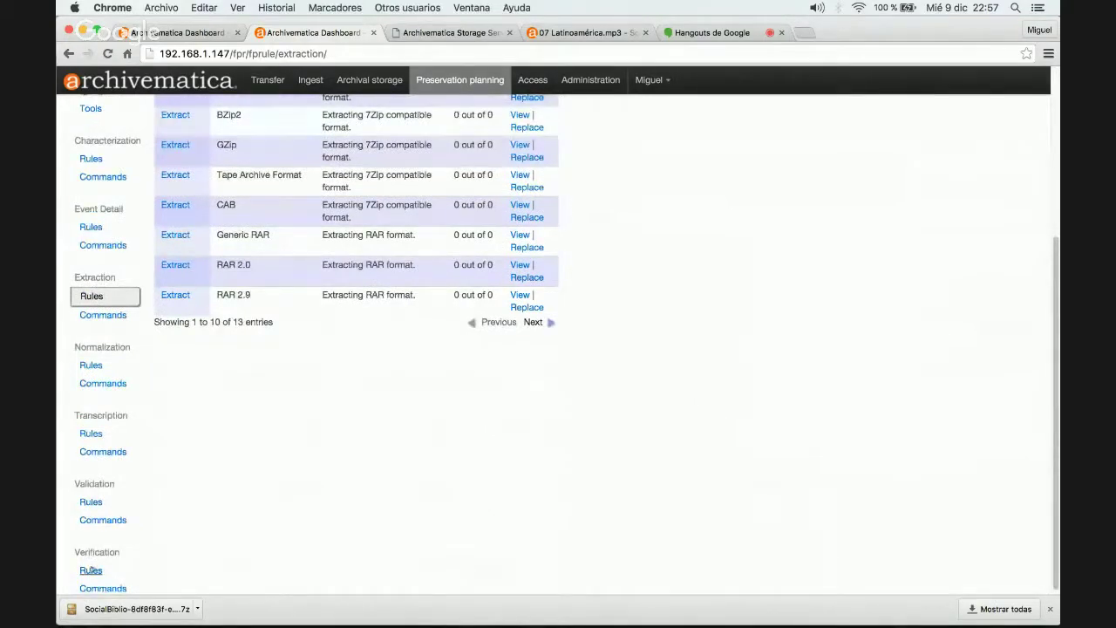
left_click(101, 520)
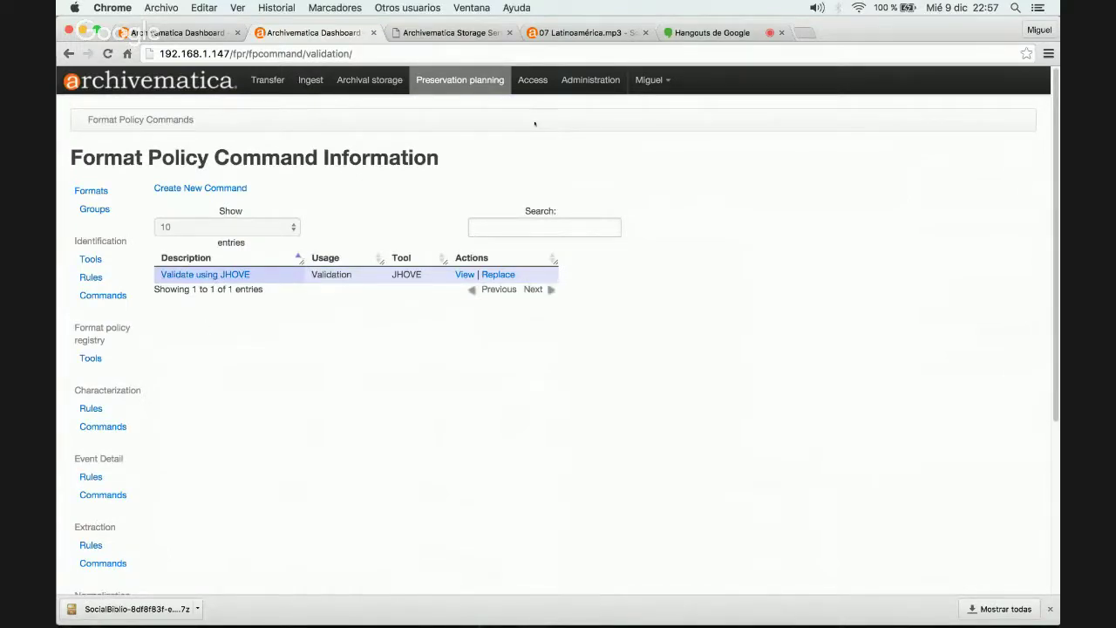
left_click(536, 82)
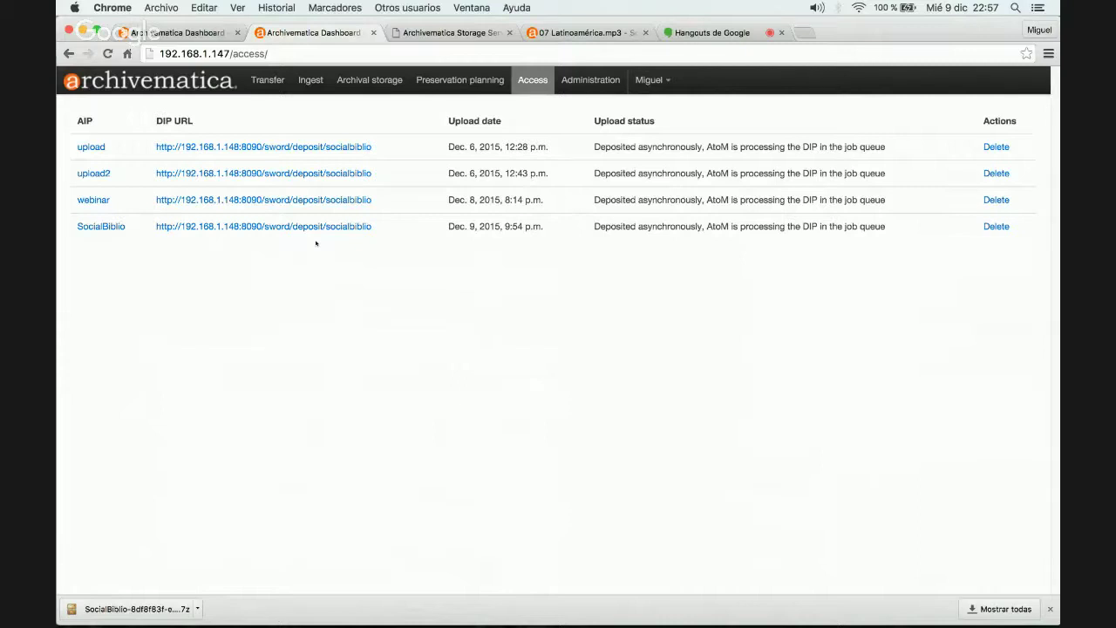
Open the administration's processing configuration and check the choices for sending transfers to quarantine.
left_click(582, 81)
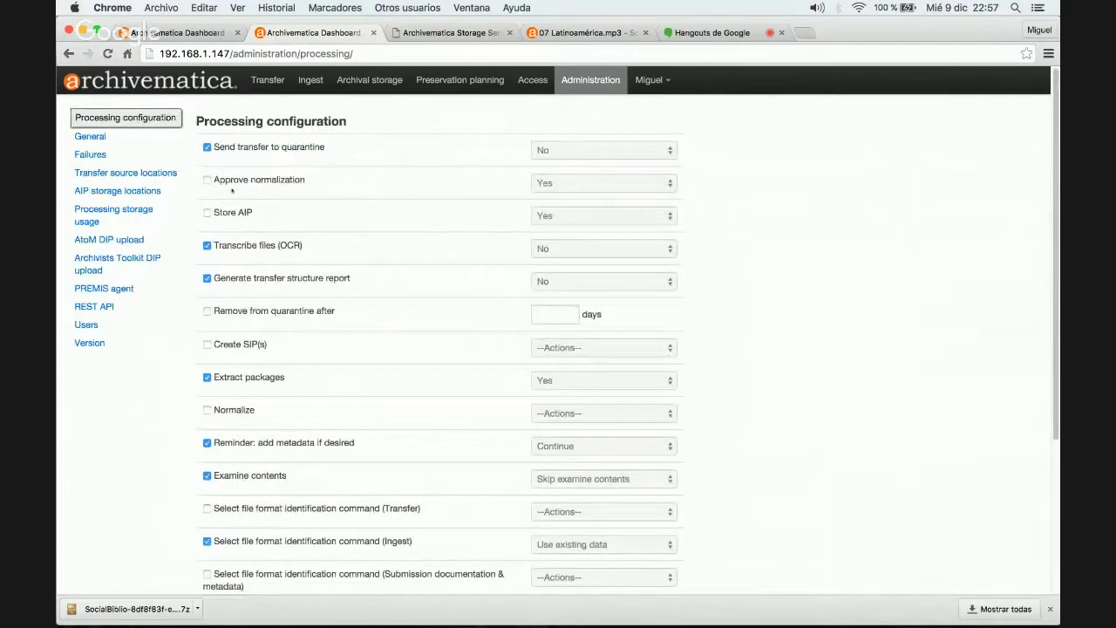
left_click(636, 145)
left_click(742, 146)
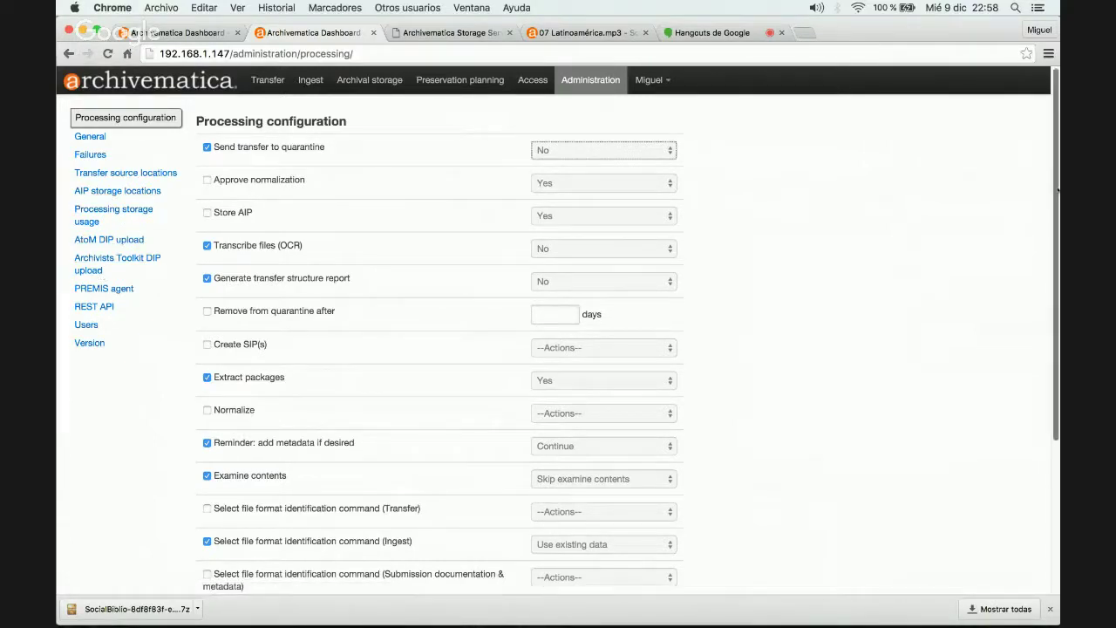
Set Transcribe files (OCR) to Yes in the processing configuration.
scroll(1058, 219, "down", 1)
scroll(1058, 219, "down", 2)
scroll(486, 182, "up", 2)
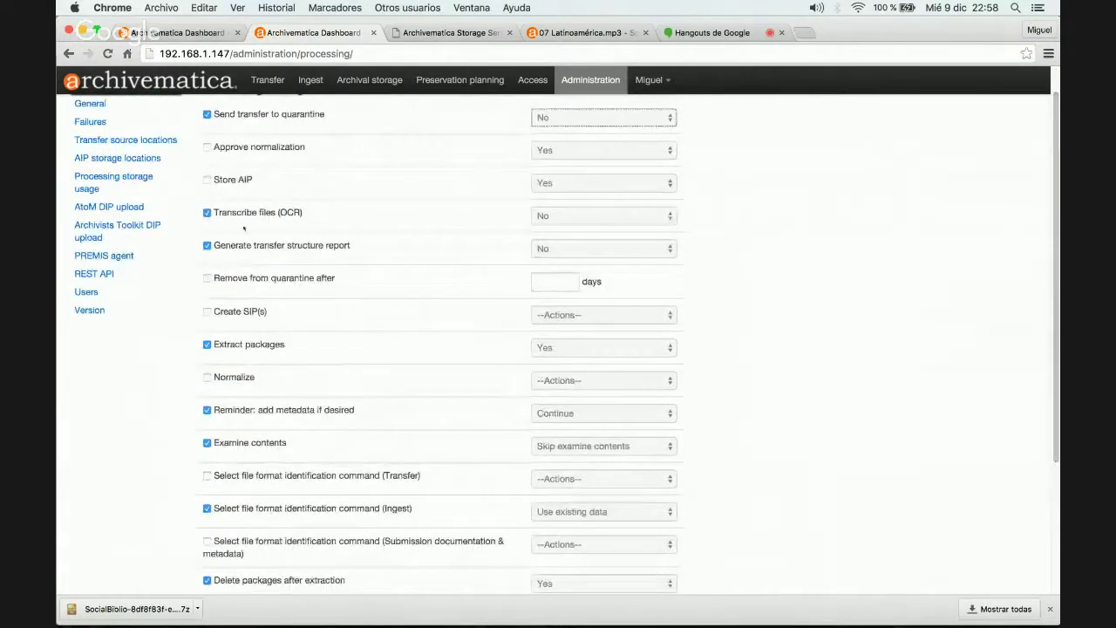
left_click(564, 215)
left_click(570, 203)
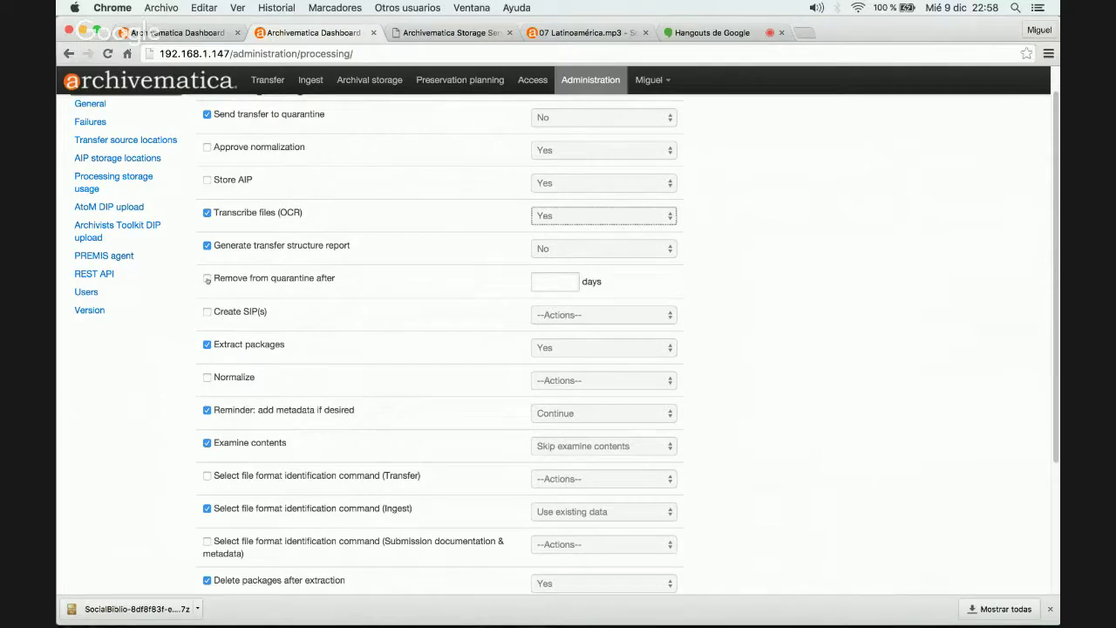
Try out the Remove from quarantine after and Create SIP(s) settings, and disable both again.
left_click(208, 279)
left_click(555, 281)
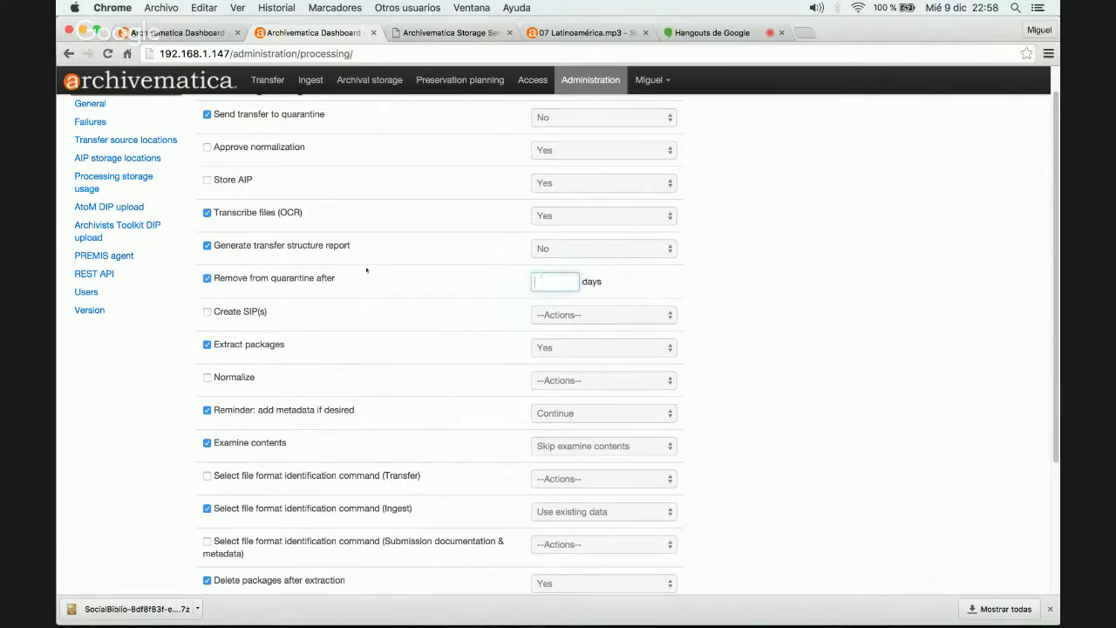
left_click(208, 279)
left_click(206, 312)
left_click(655, 319)
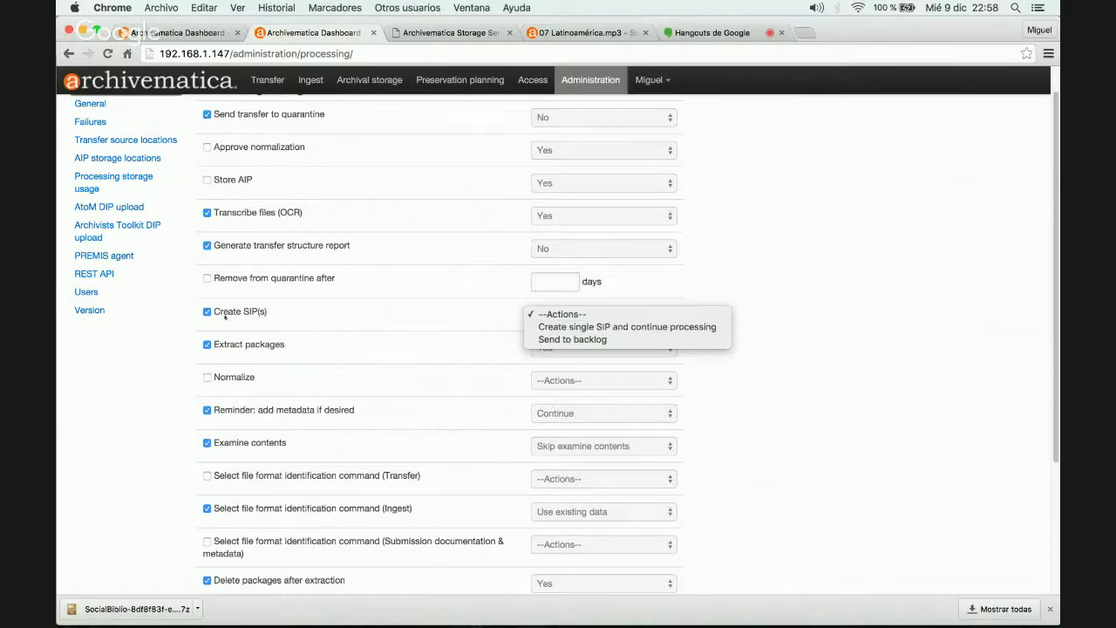
left_click(578, 314)
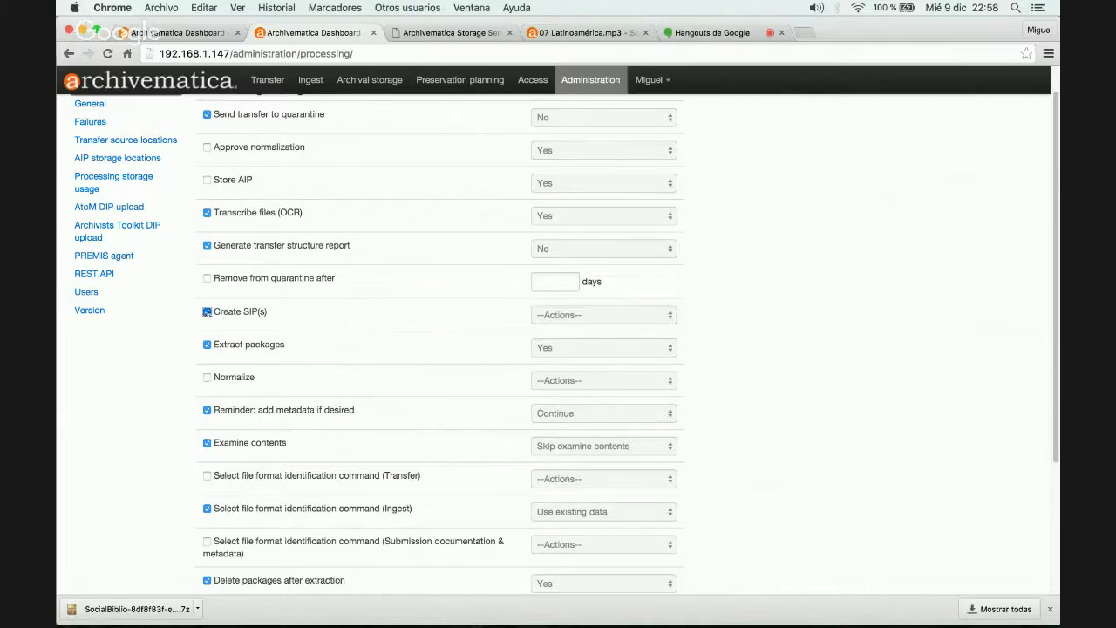
left_click_drag(1056, 240, 1046, 201)
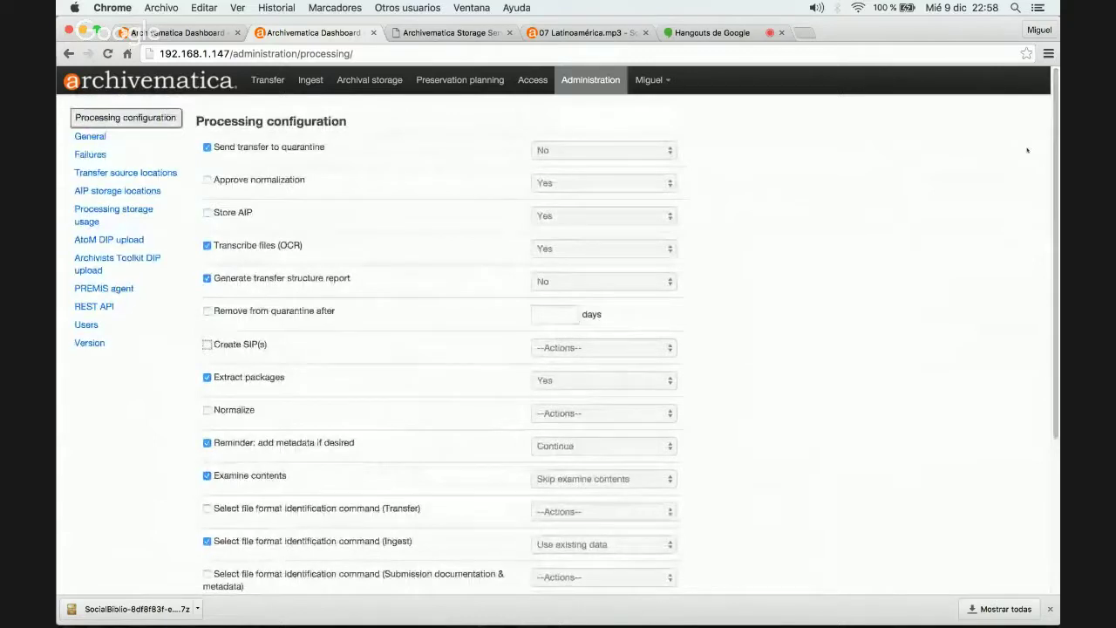